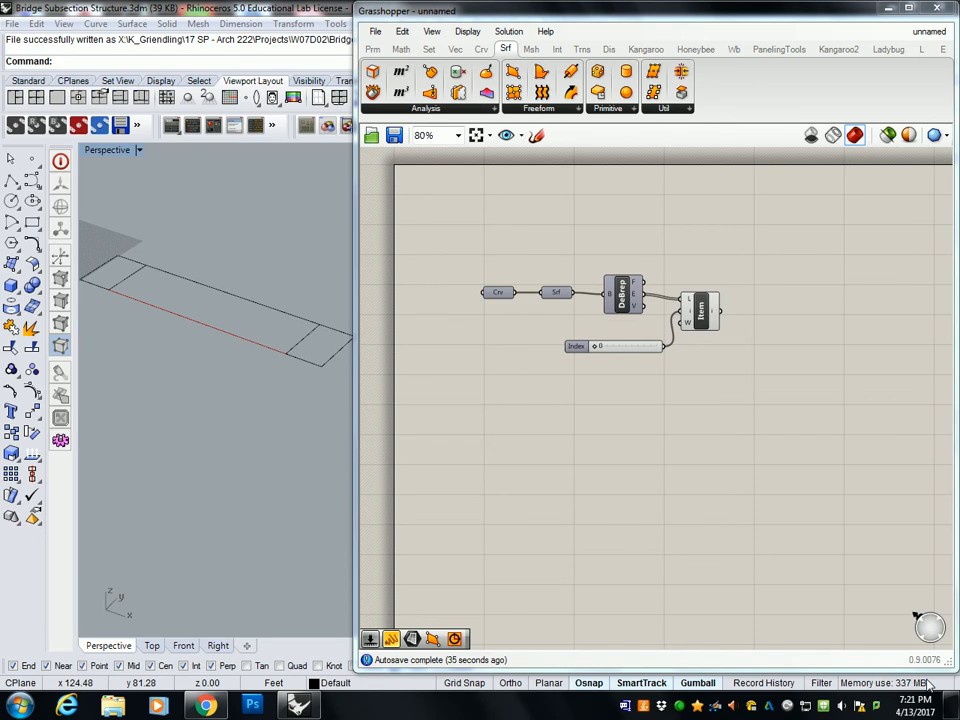
left_click(928, 683)
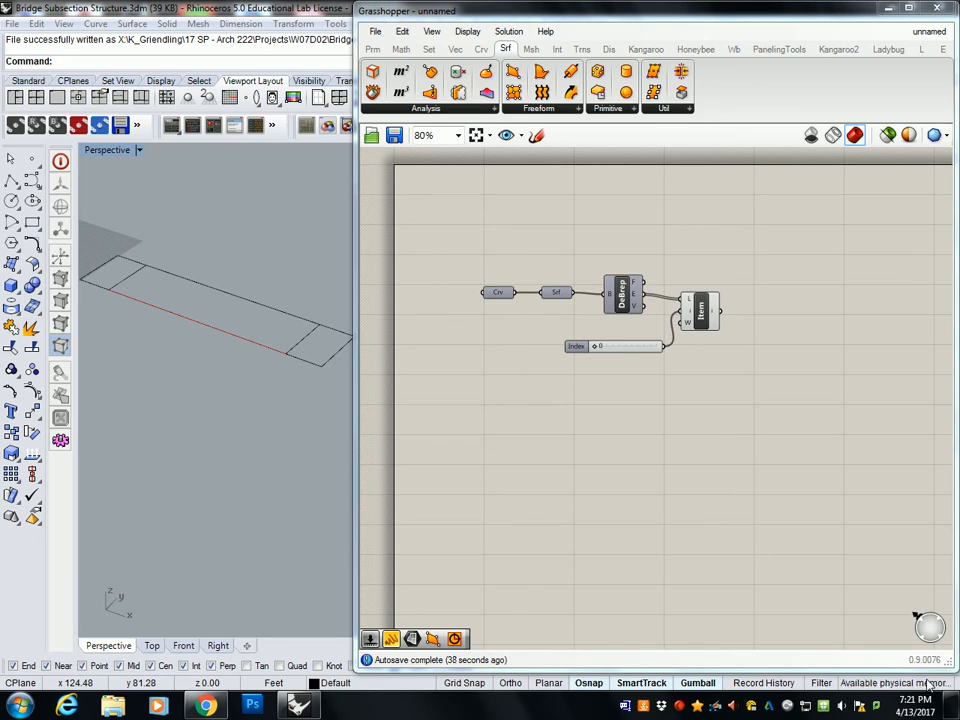
left_click(928, 683)
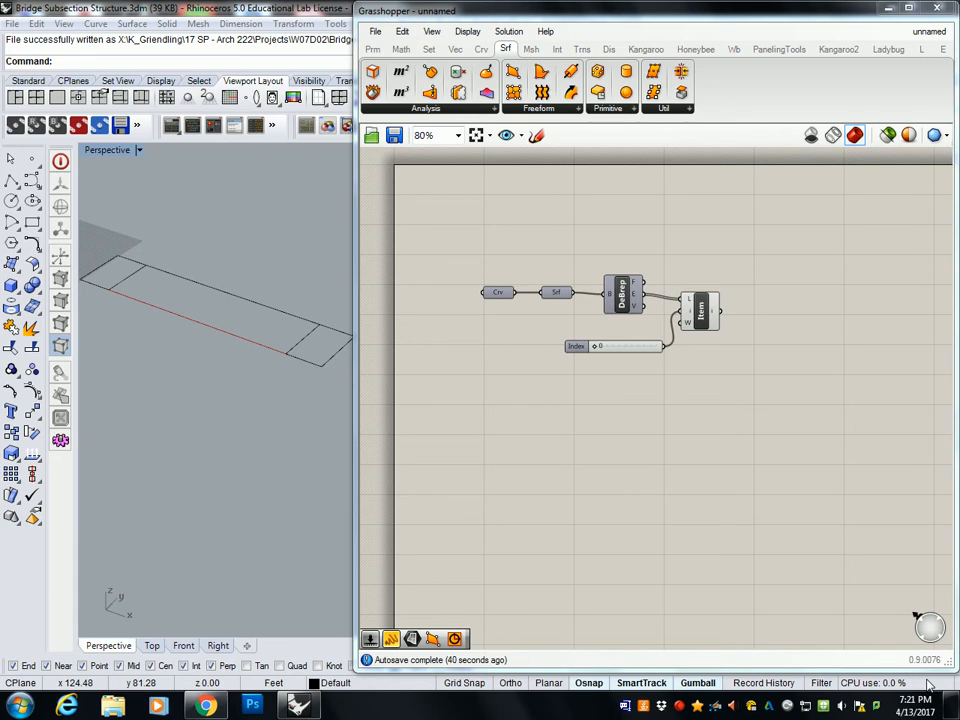
left_click(928, 683)
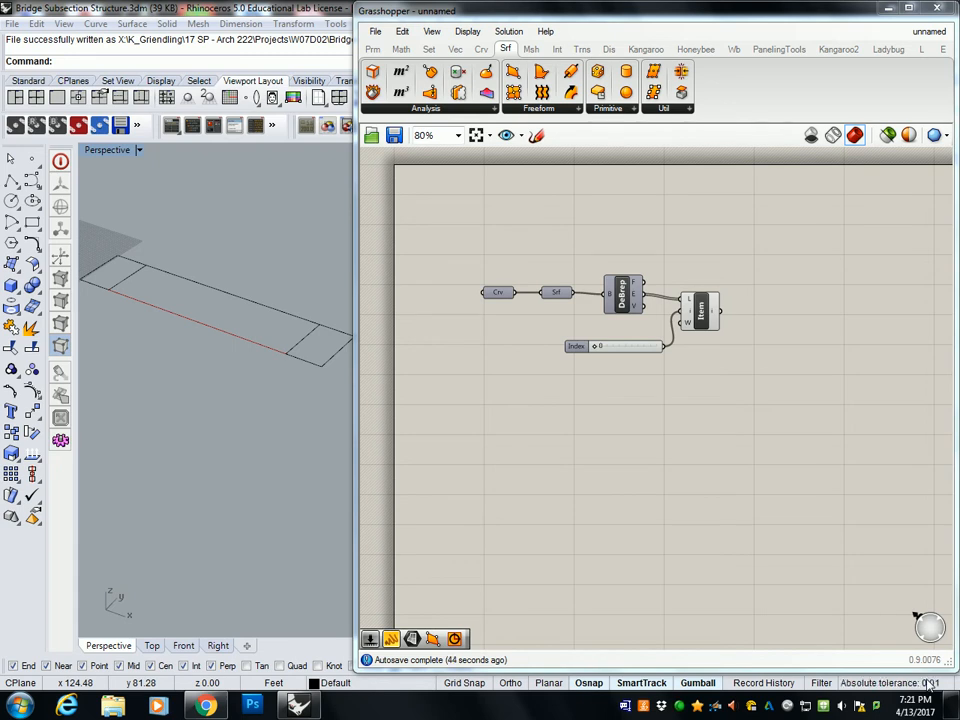
left_click(928, 683)
left_click(928, 683)
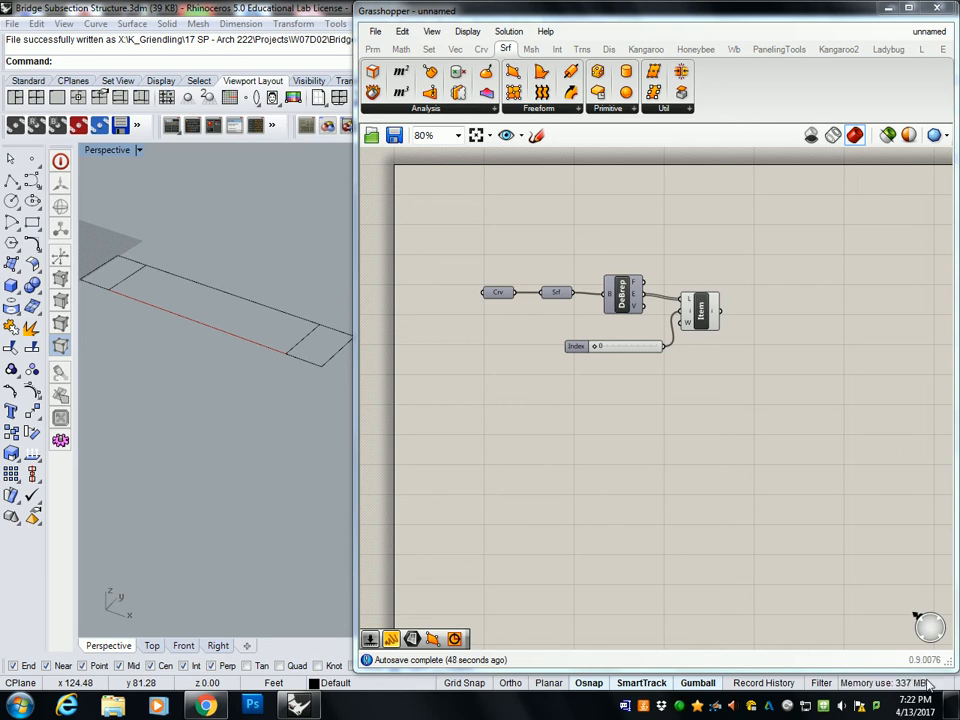
Check the edge picked by the List Item component and add an Extrude component beside it.
left_click(703, 314)
right_click_drag(242, 418, 254, 333)
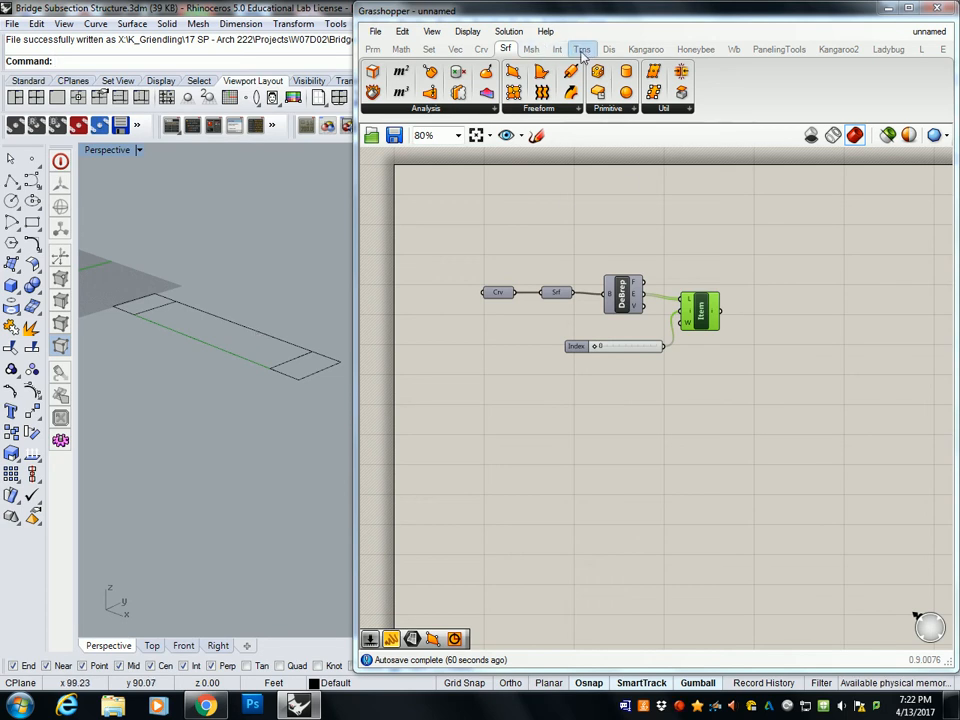
left_click(572, 109)
left_click_drag(628, 203, 800, 320)
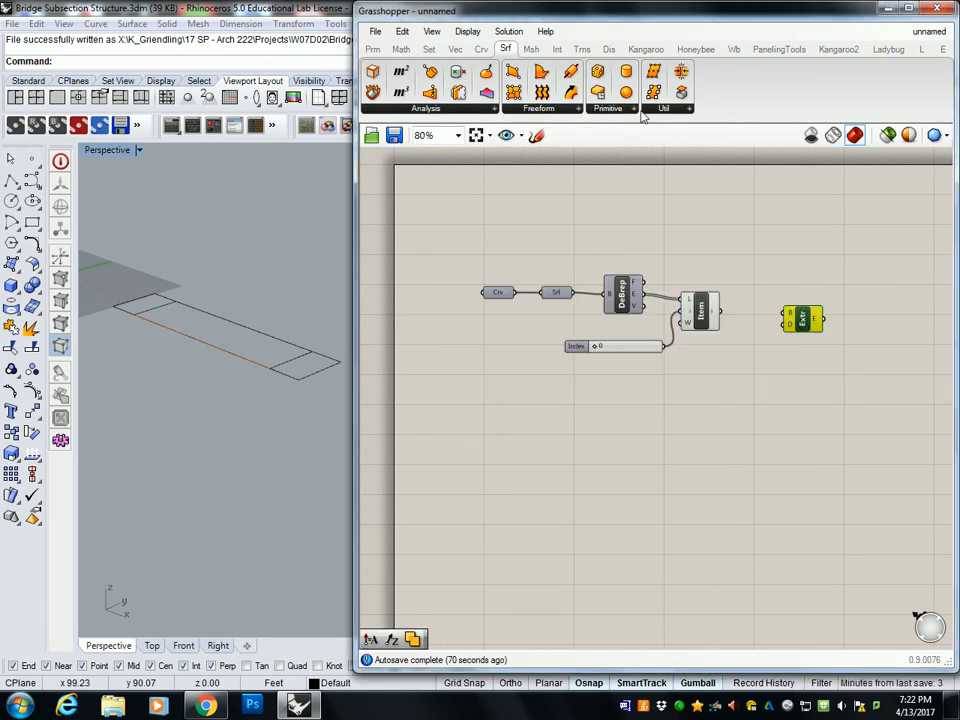
Add a Unit Z vector component below Extrude and feed the List Item output into Extrude's base input.
left_click(455, 50)
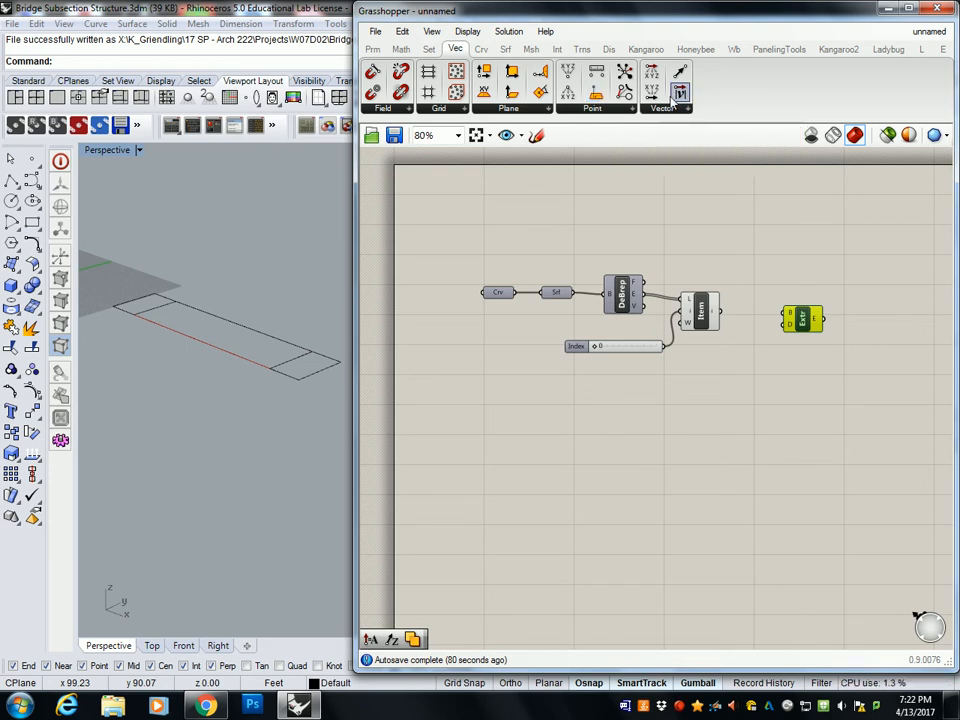
left_click(680, 109)
left_click(680, 241)
left_click(746, 351)
left_click_drag(719, 312, 788, 314)
Create a number slider from 0 to 48 below the Index slider and connect Unit Z to Extrude's direction input.
double_click(667, 384)
type("0<")
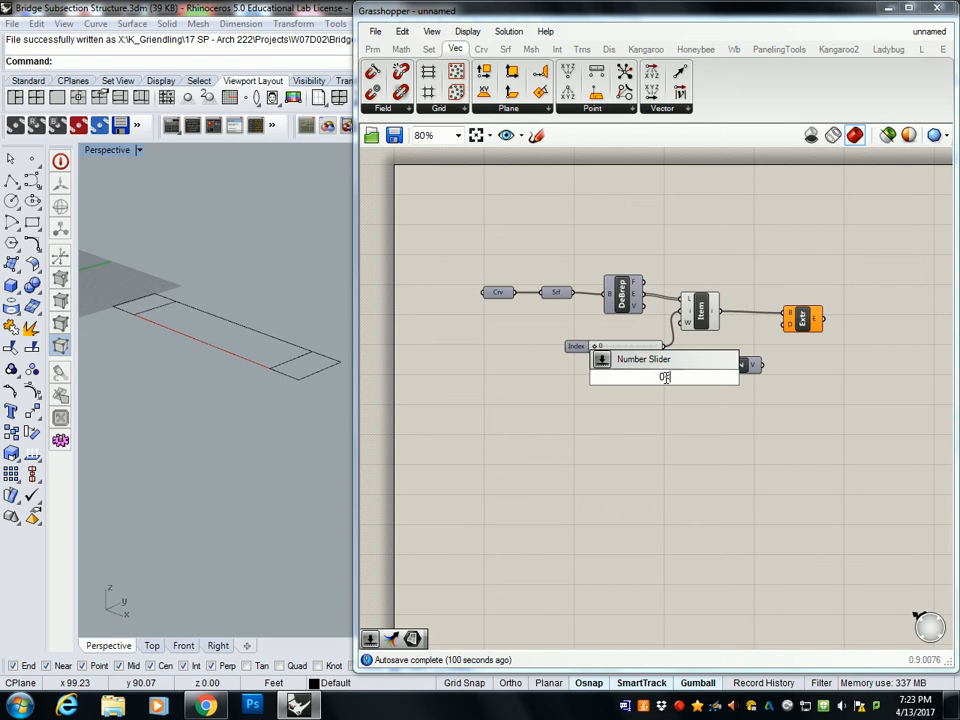
type("<48")
key("Return")
left_click_drag(666, 379, 612, 392)
left_click(741, 364)
left_click_drag(758, 366, 786, 325)
left_click(659, 467)
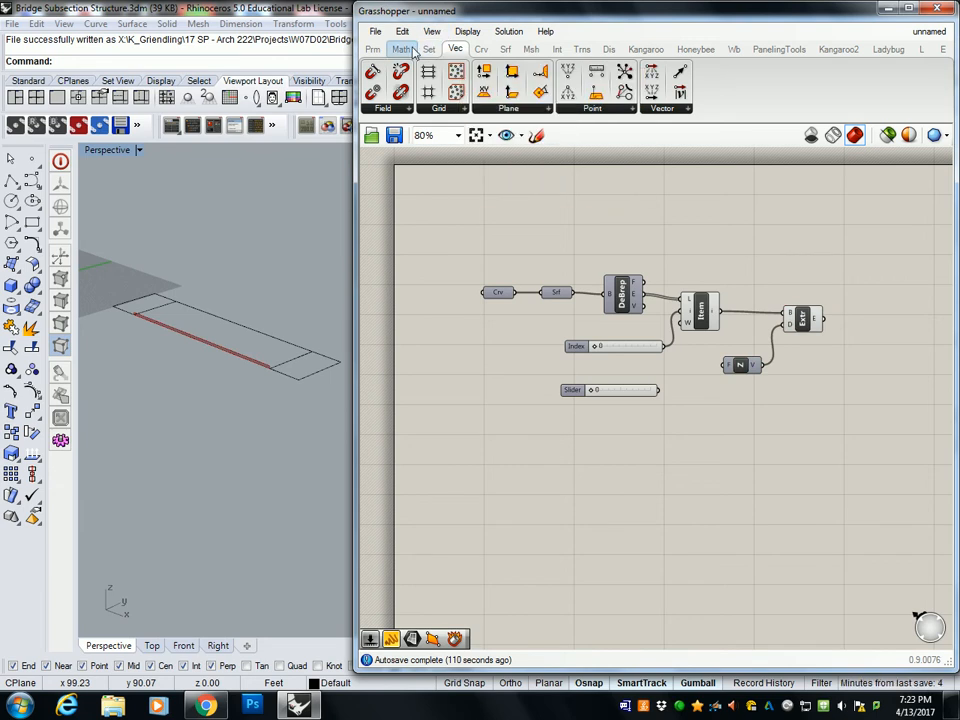
Add a Division component, set the new slider to 42, and connect it to the division's A input.
left_click(400, 49)
left_click_drag(455, 92, 706, 404)
left_click_drag(598, 391, 688, 397)
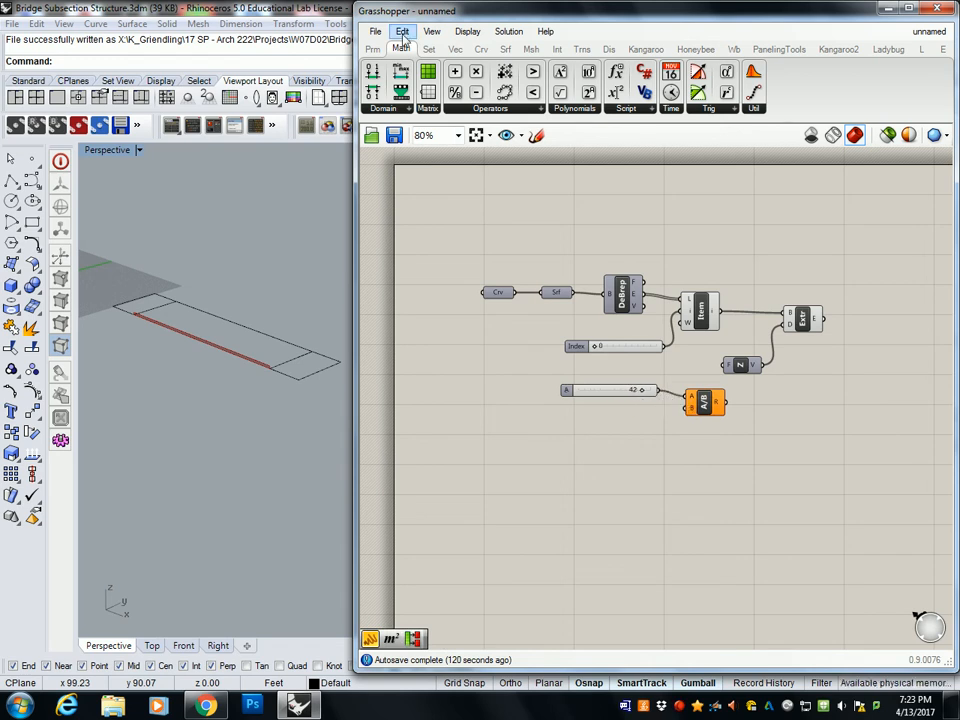
Supply 12 from a compact panel as the division's B input and connect the result to the Unit Z factor.
left_click(372, 49)
left_click_drag(567, 92, 637, 466)
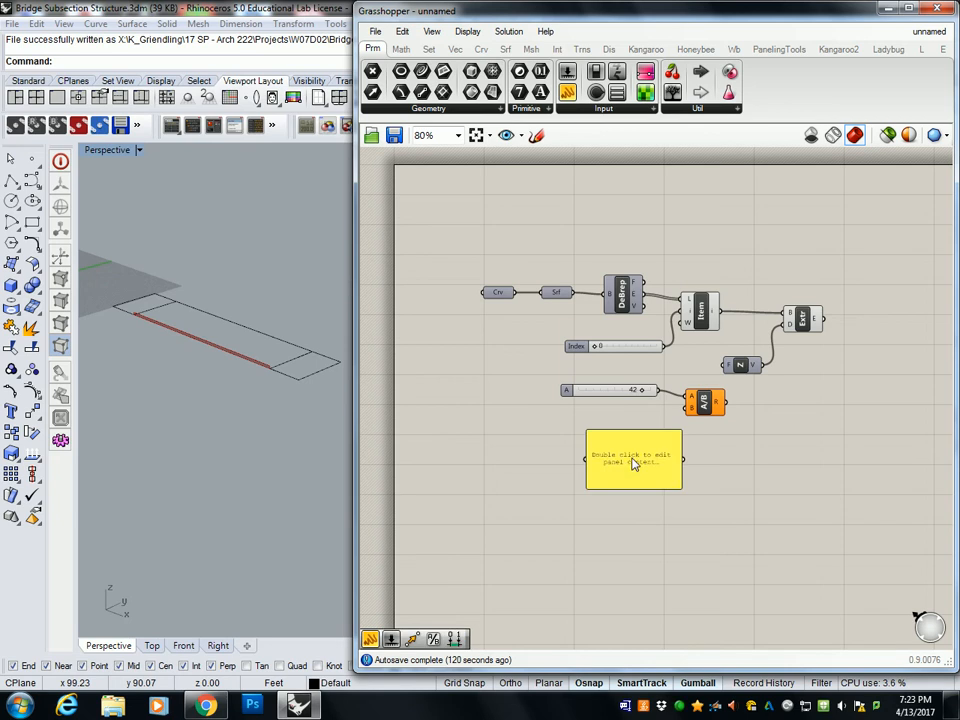
double_click(637, 466)
type("12")
left_click(671, 572)
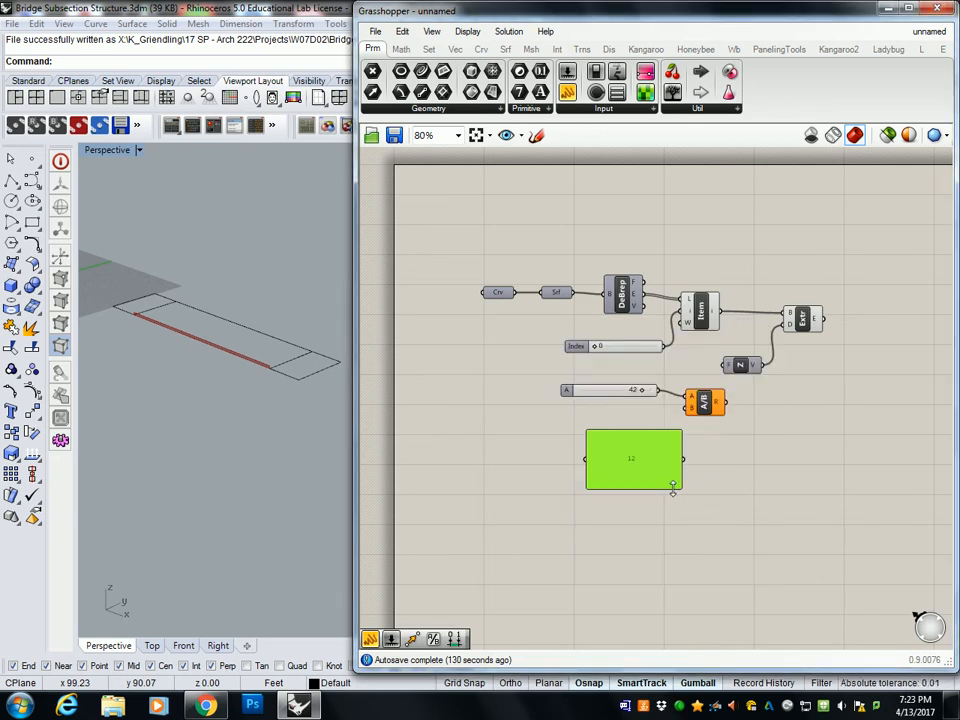
left_click_drag(679, 490, 692, 399)
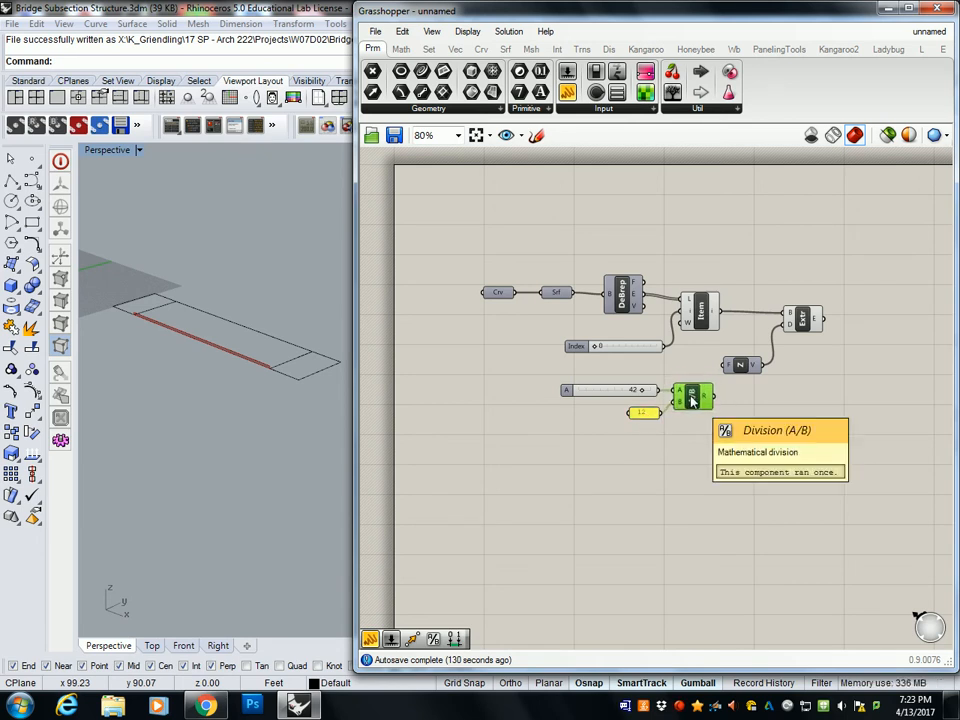
left_click_drag(710, 397, 726, 366)
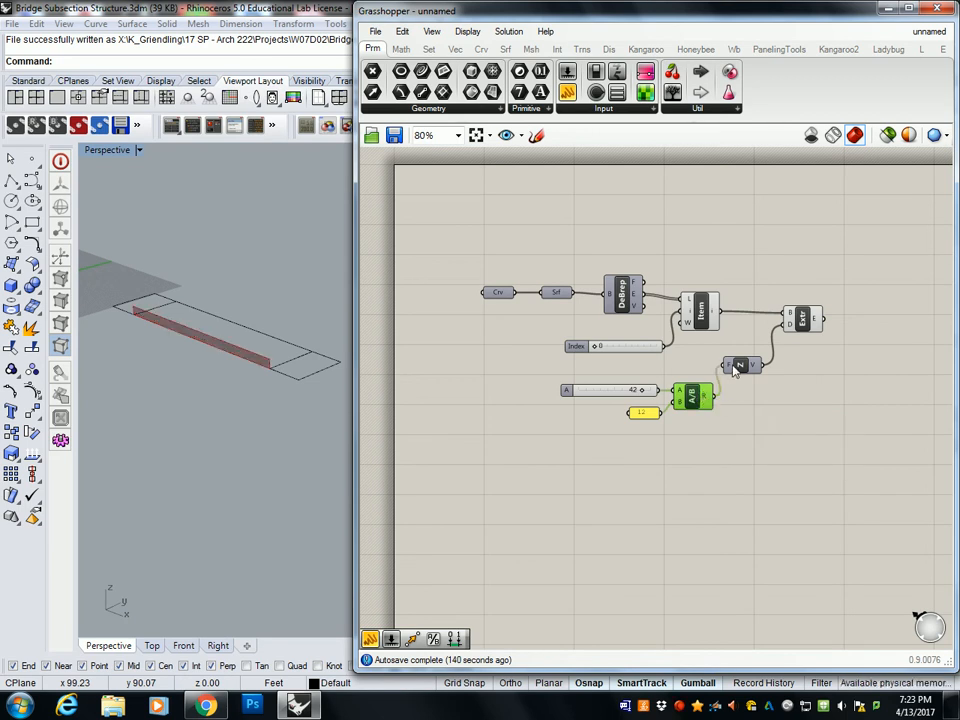
Examine the extruded vertical surface, narrowing the Grasshopper window to give the Rhino viewport more room.
right_click_drag(325, 390, 308, 367)
scroll(197, 357, "up", 6)
right_click_drag(195, 357, 300, 375)
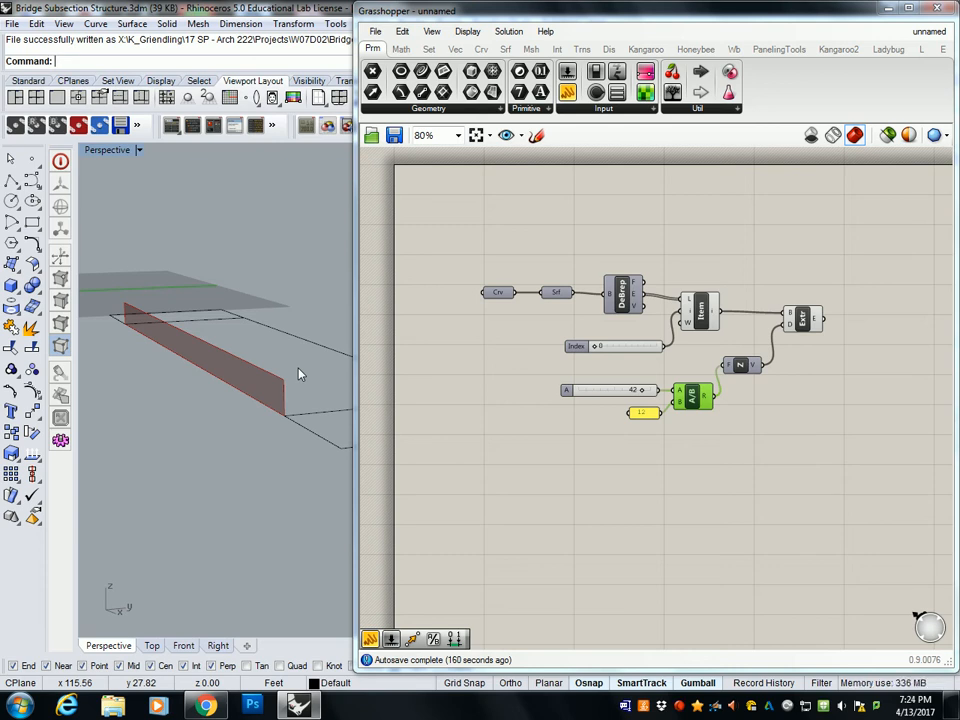
right_click_drag(300, 377, 222, 362)
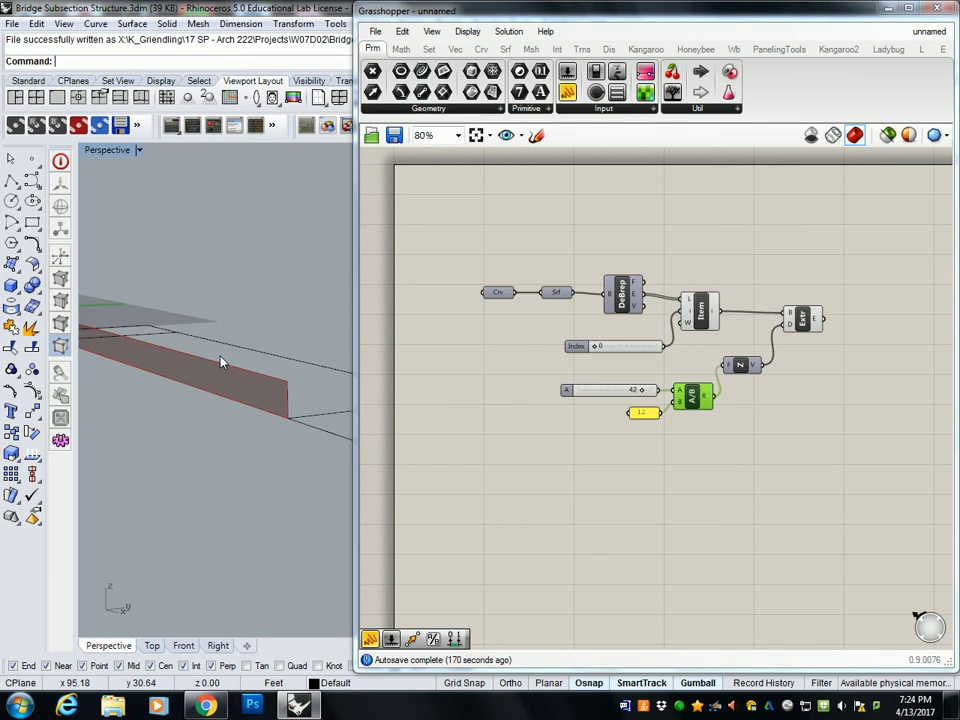
left_click_drag(354, 296, 578, 300)
right_click_drag(395, 314, 450, 343)
right_click_drag(893, 396, 675, 398)
right_click_drag(917, 296, 753, 290)
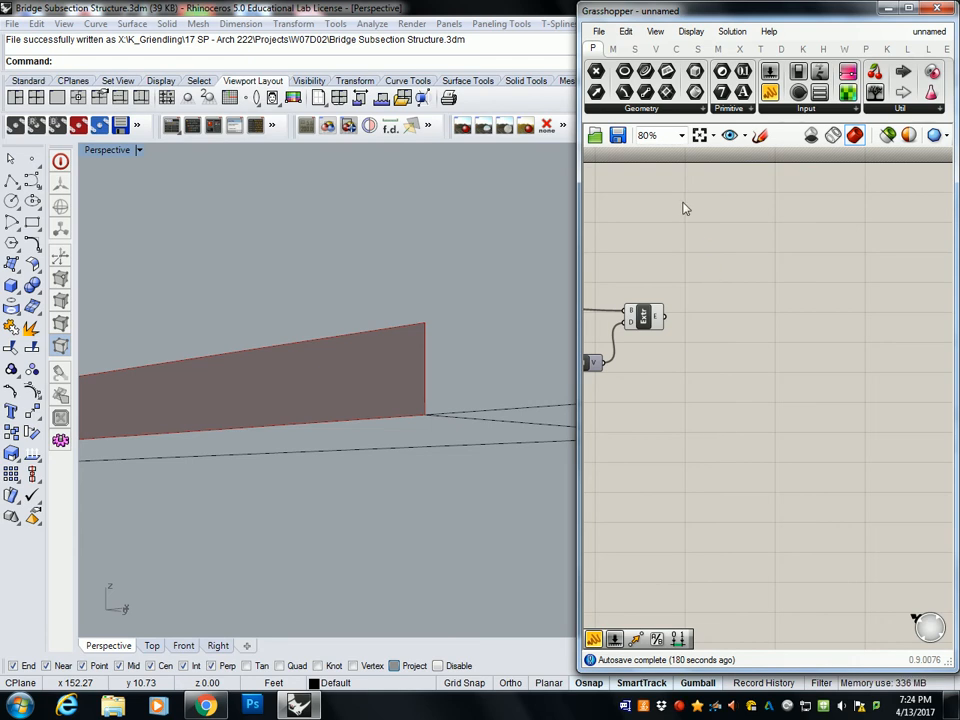
left_click_drag(581, 179, 499, 180)
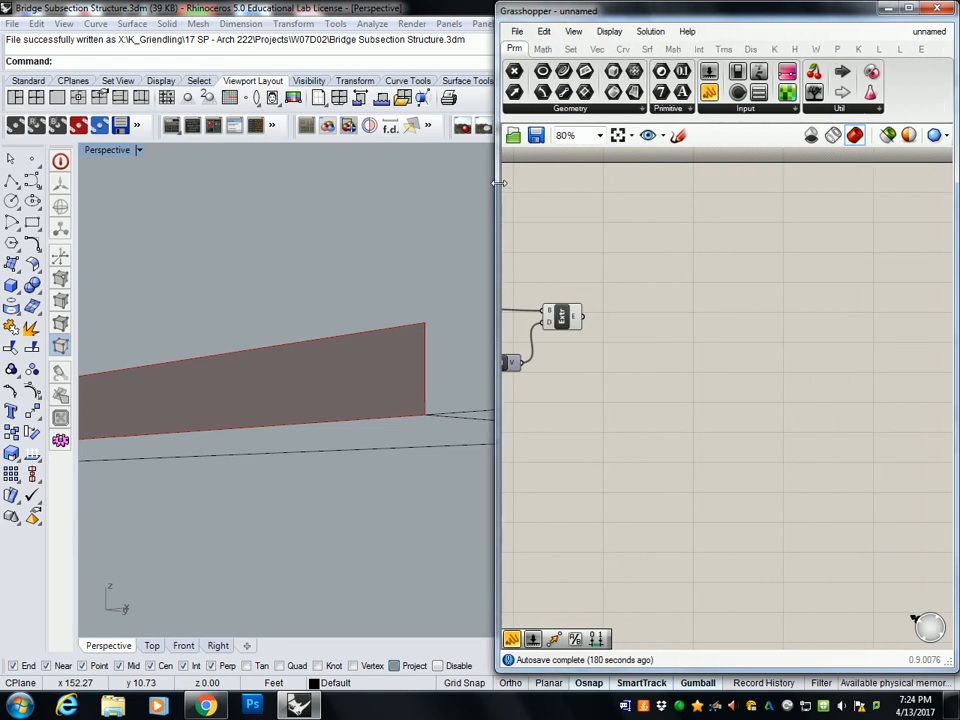
Add a Divide Domain² component and an Isotrim (SubSrf) component after Extrude.
left_click(542, 48)
left_click(549, 108)
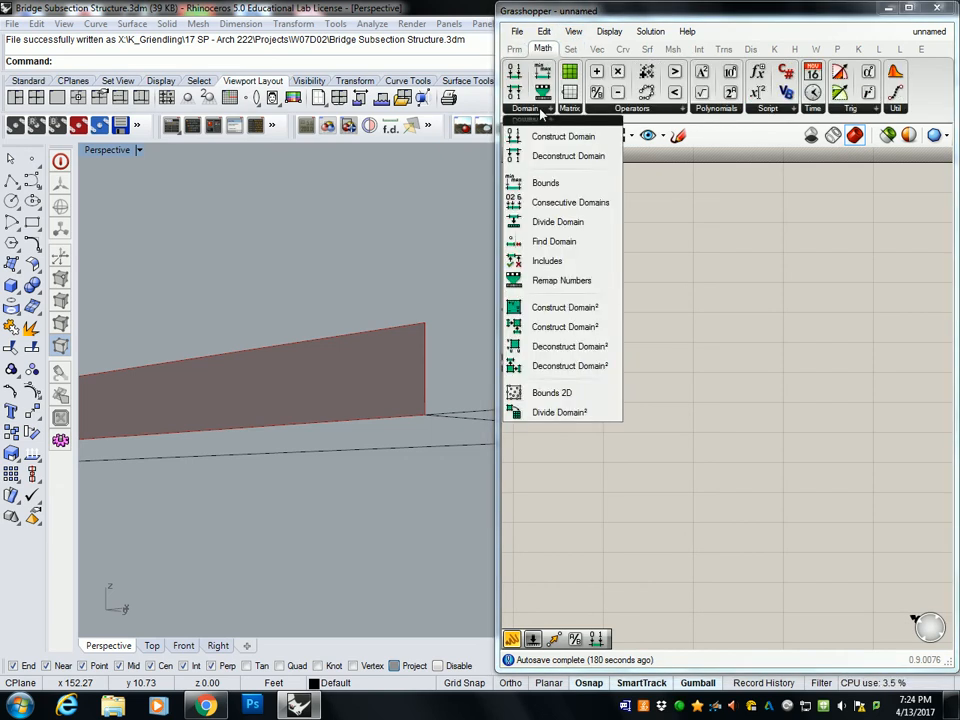
left_click_drag(553, 407, 626, 385)
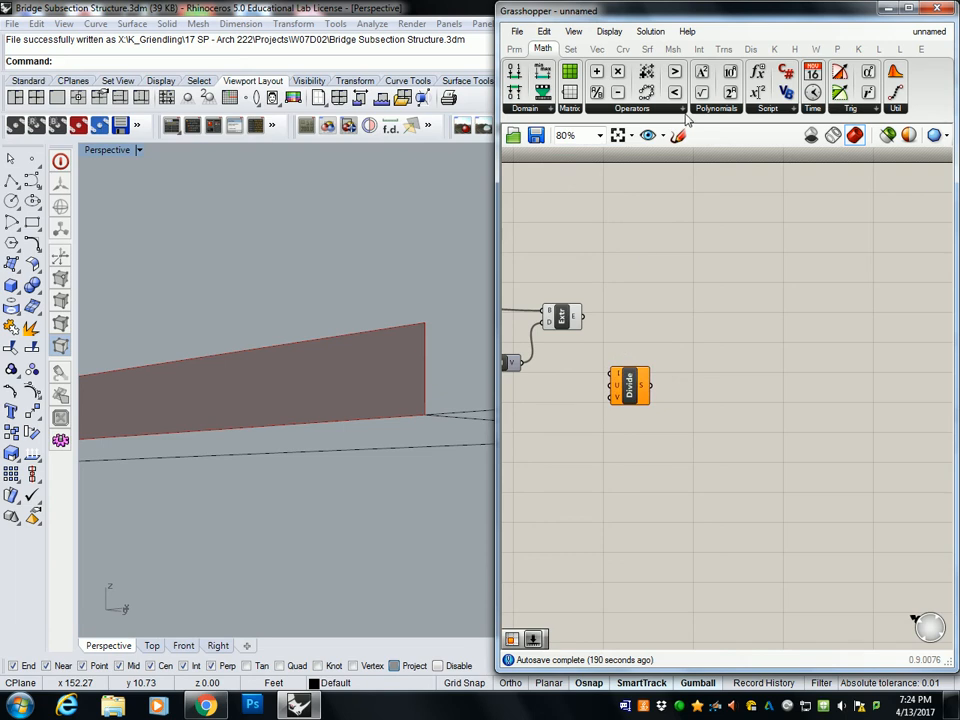
left_click(645, 50)
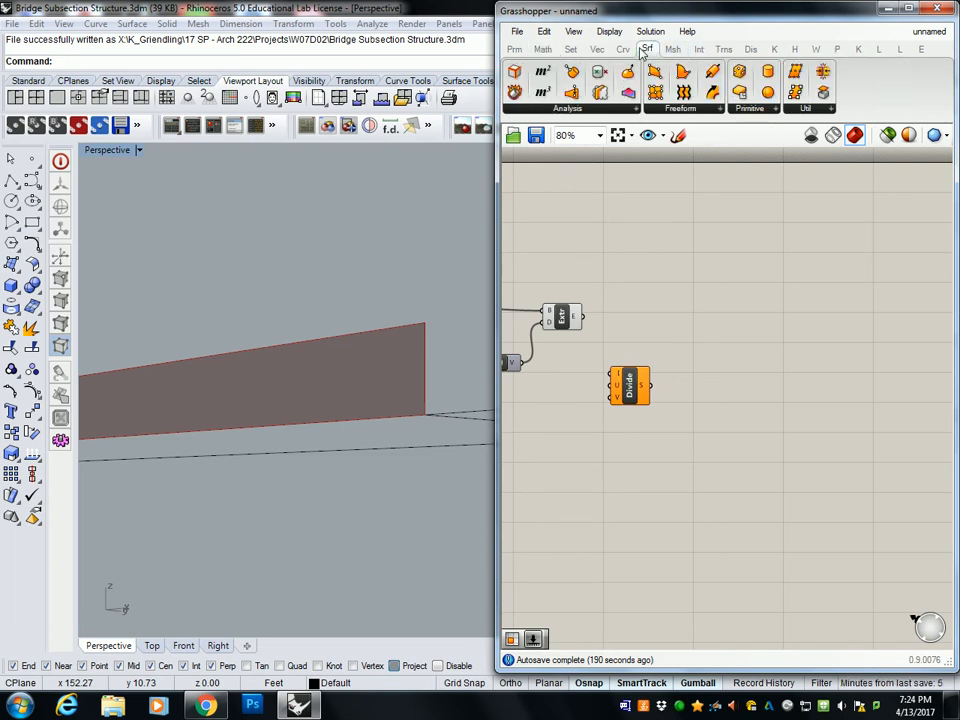
left_click(818, 108)
left_click_drag(830, 205, 697, 326)
scroll(630, 350, "up", 3)
right_click_drag(630, 350, 694, 326)
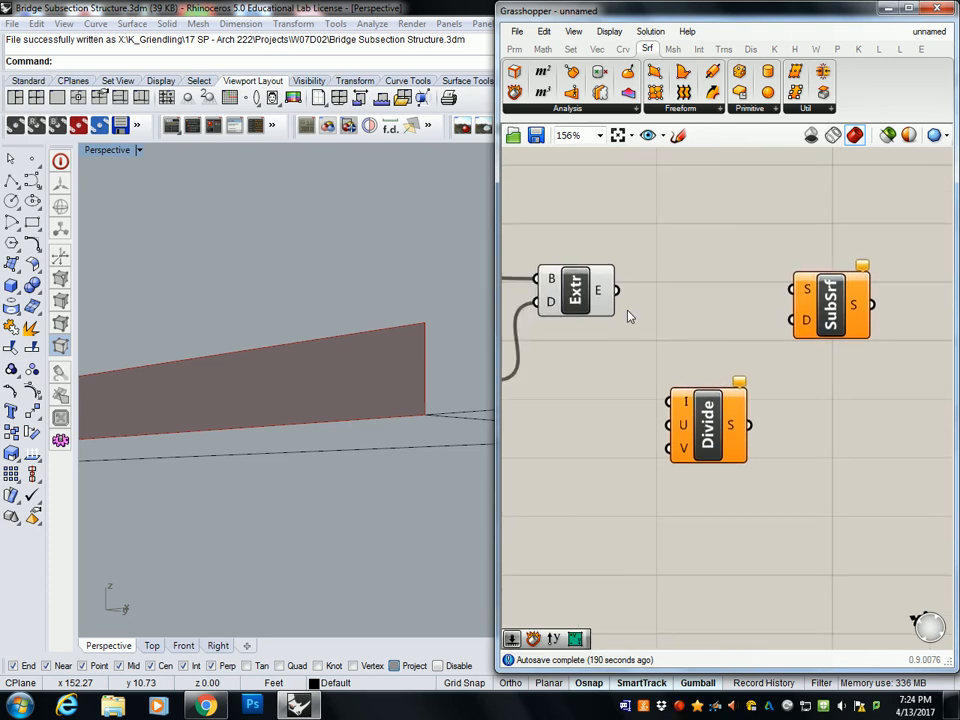
Connect Extrude to the SubSrf surface and Divide Domain² inputs, and feed the divided domain into SubSrf's domain input.
left_click_drag(616, 290, 791, 290)
left_click_drag(748, 424, 792, 320)
left_click_drag(617, 291, 669, 402)
right_click_drag(694, 371, 737, 339)
right_click_drag(372, 382, 289, 364)
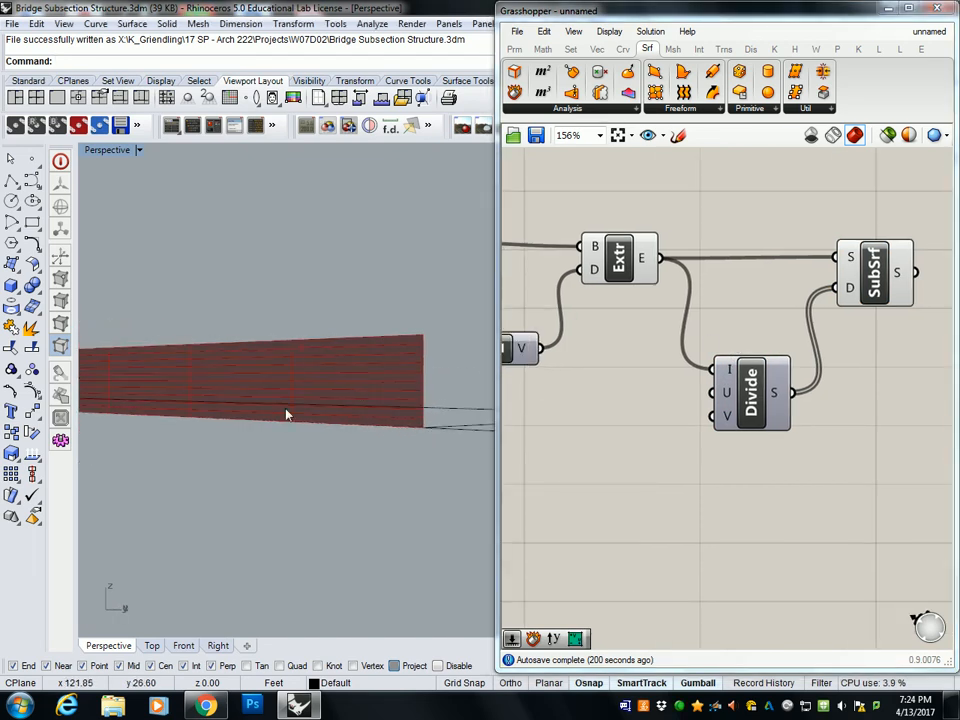
Create an integer number slider starting at 0 below the Unit Z component and place a duplicate beneath it.
right_click_drag(683, 400, 688, 377)
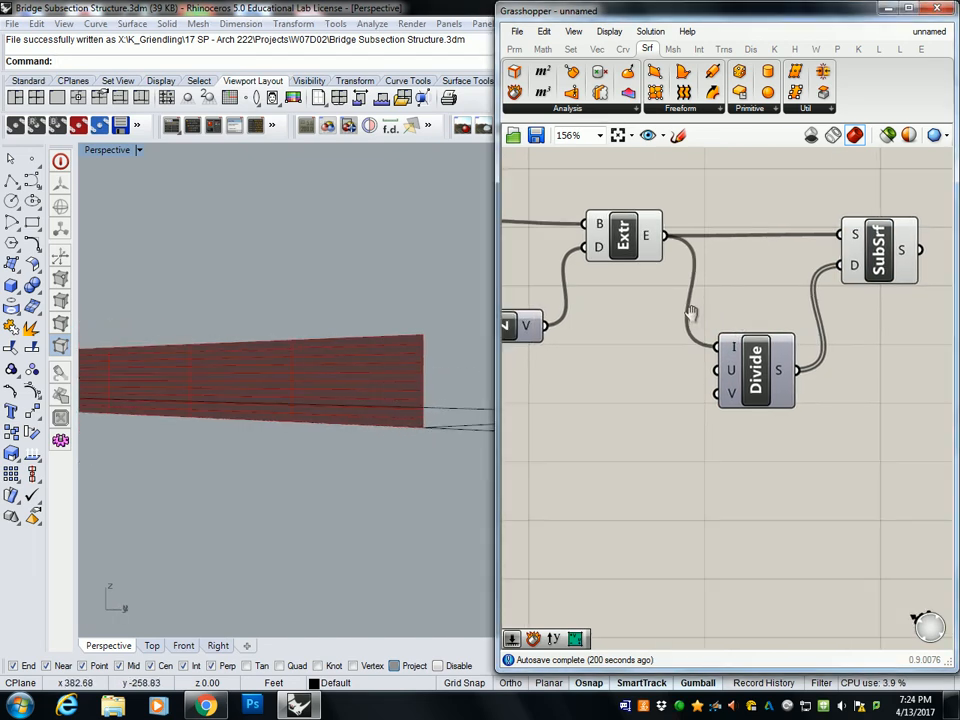
double_click(617, 379)
type("0<2")
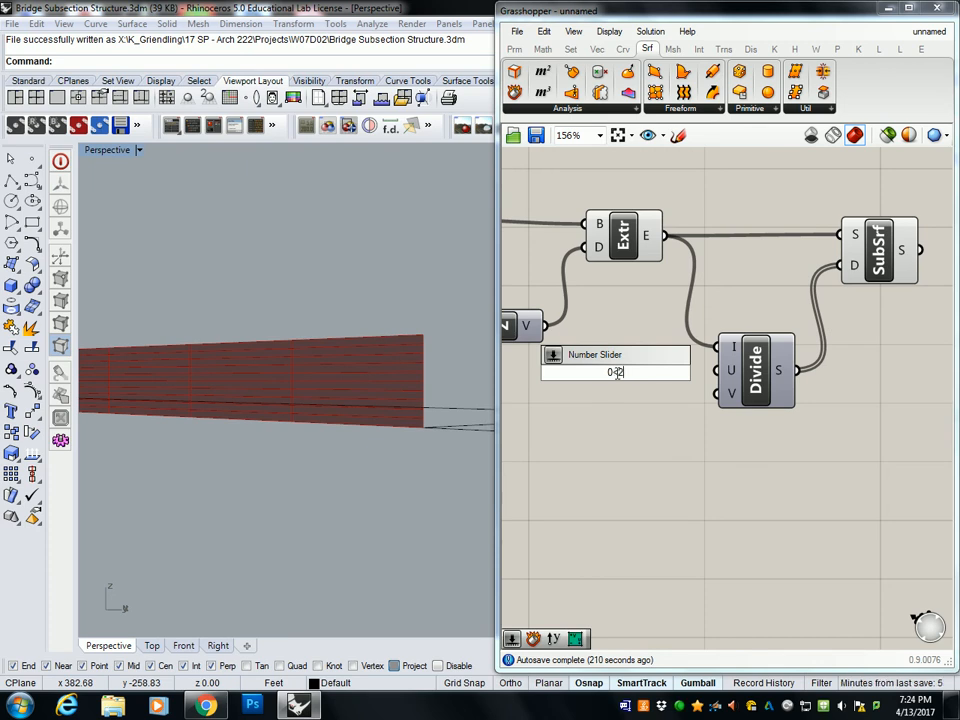
key("Return")
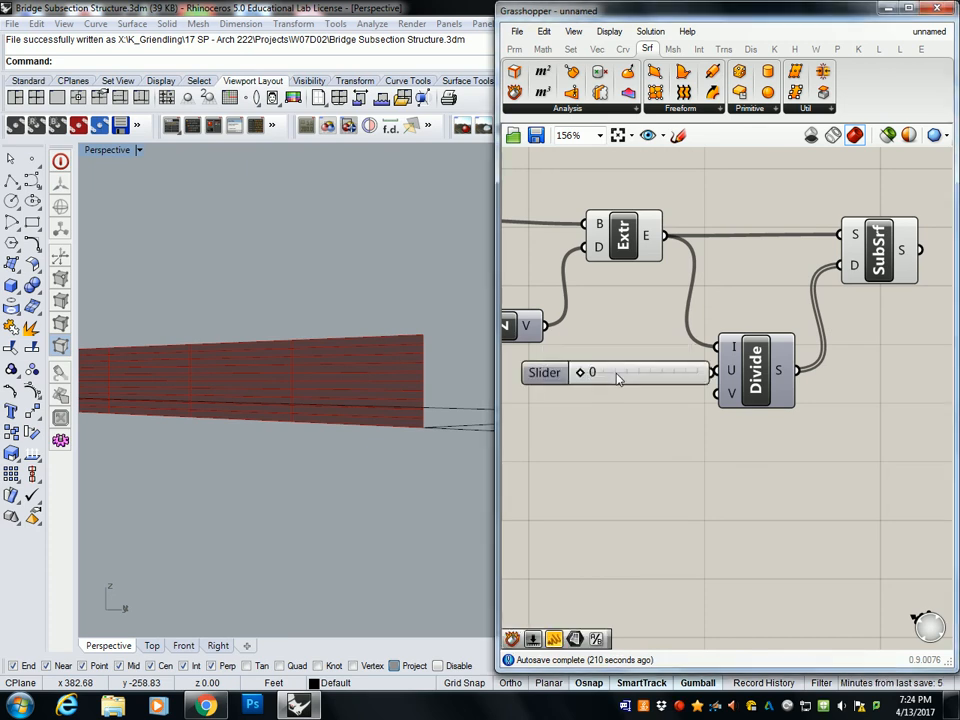
left_click_drag(617, 378, 576, 393)
right_click_drag(429, 302, 409, 340)
right_click_drag(641, 353, 756, 338)
left_click_drag(737, 371, 733, 452)
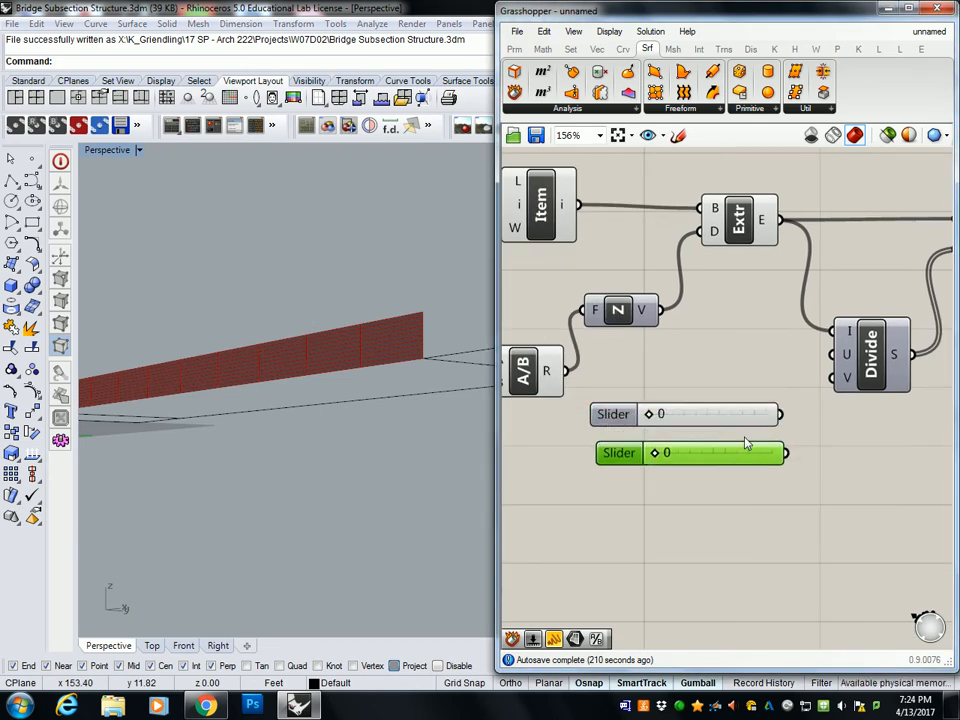
Connect the upper slider to the Divide Domain² U input and the lower one to its V input.
left_click_drag(782, 415, 818, 376)
left_click_drag(785, 453, 832, 377)
left_click_drag(736, 413, 702, 409)
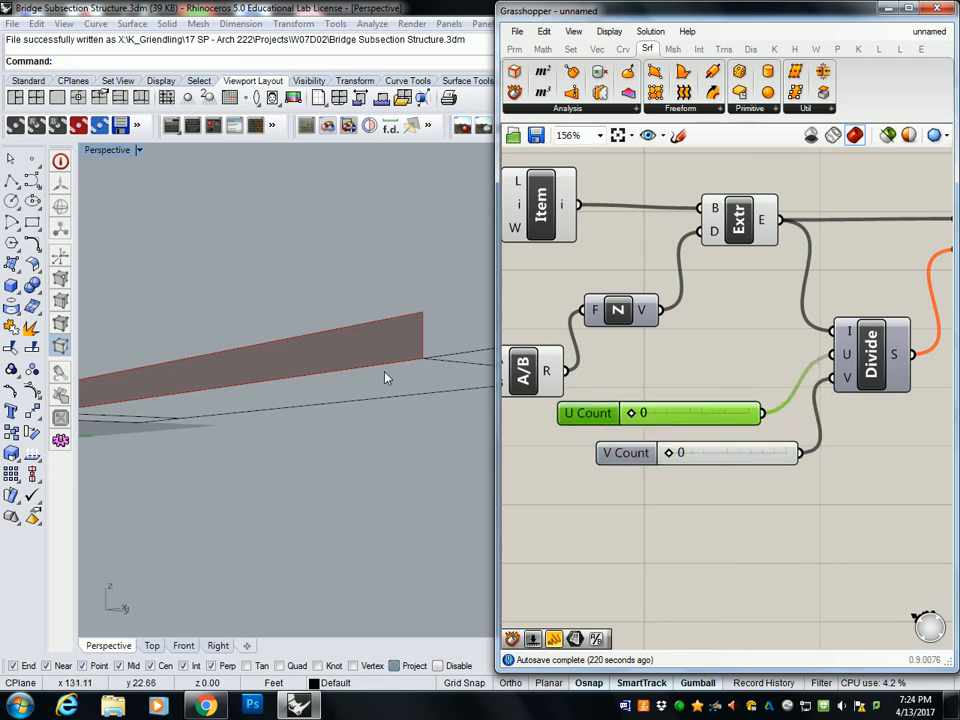
Set the U Count slider to 1 and the V Count slider to 17, checking the subdivided surface.
left_click_drag(630, 414, 706, 452)
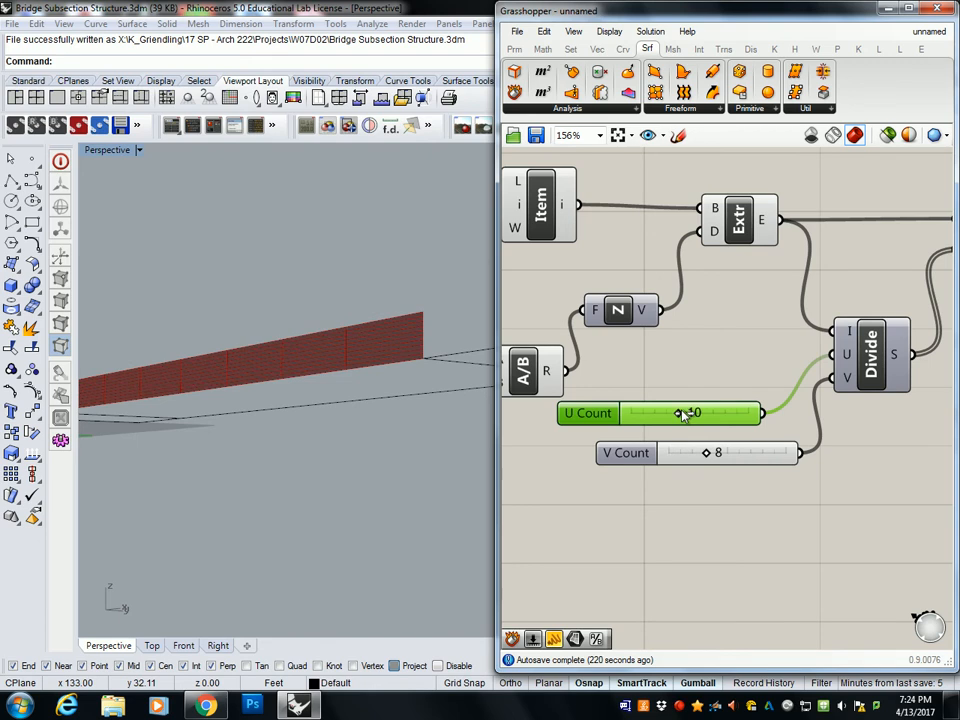
left_click_drag(682, 412, 645, 416)
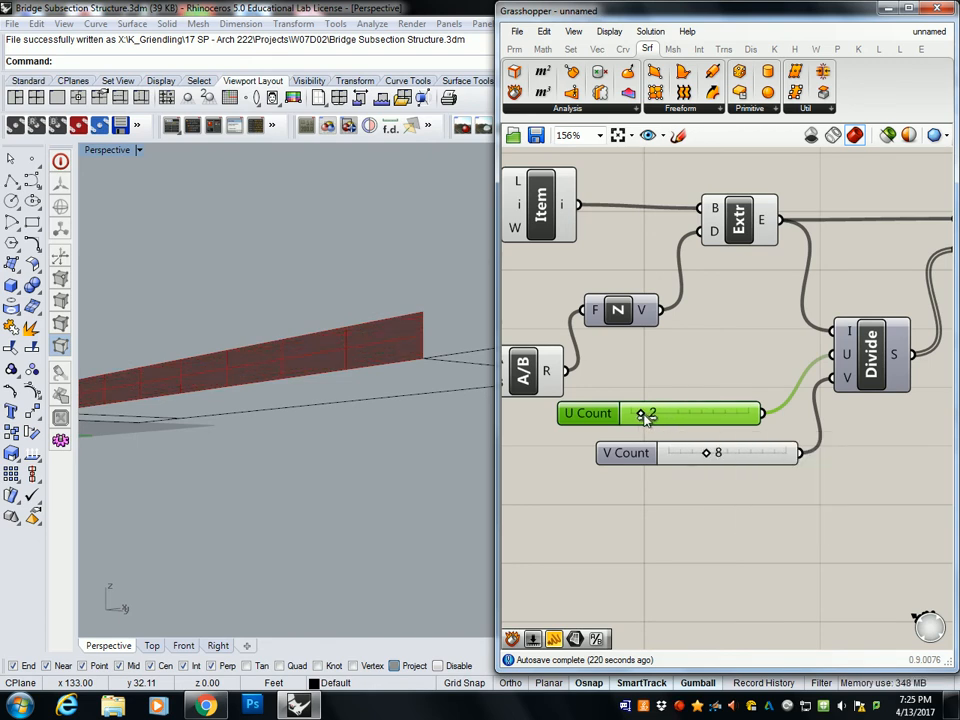
right_click_drag(206, 375, 417, 333)
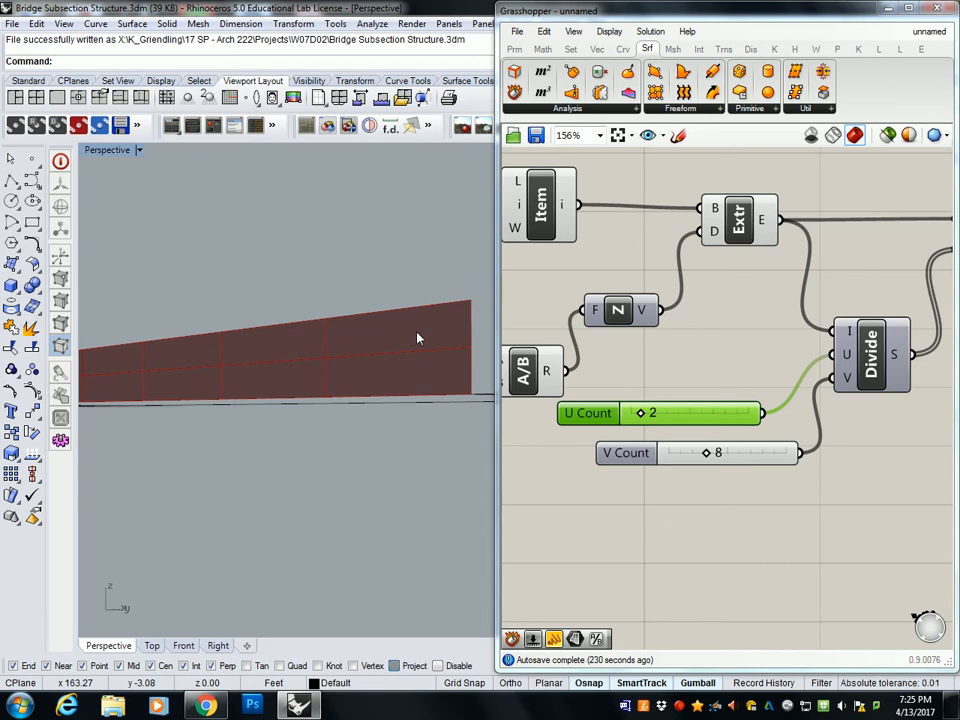
left_click_drag(646, 418, 632, 418)
right_click_drag(430, 370, 410, 378)
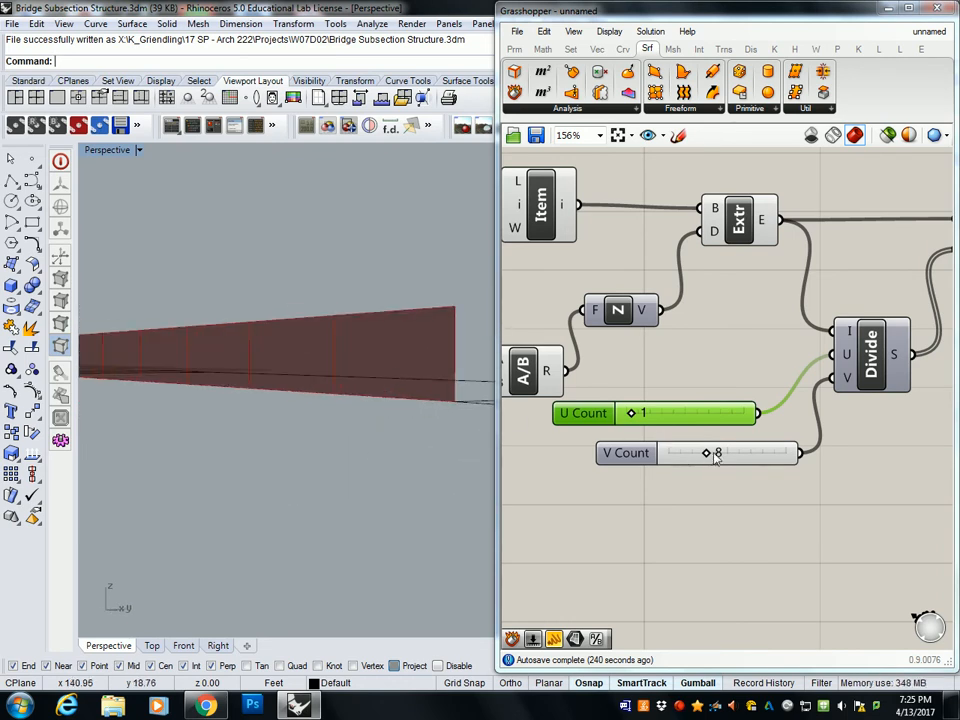
left_click_drag(714, 453, 750, 454)
right_click_drag(328, 347, 379, 418)
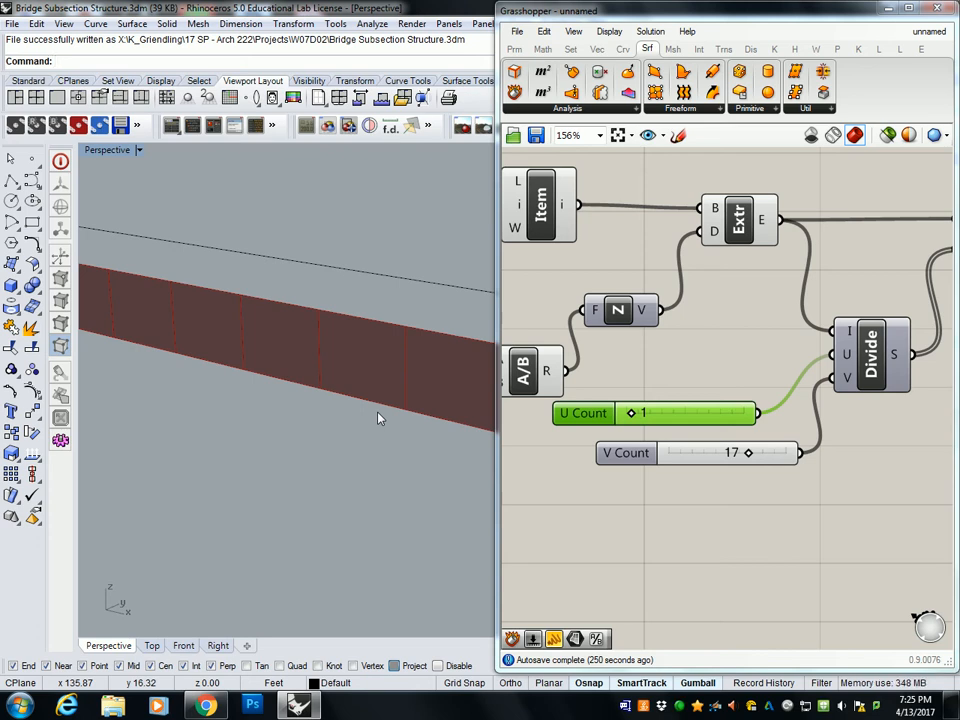
right_click_drag(381, 416, 399, 339)
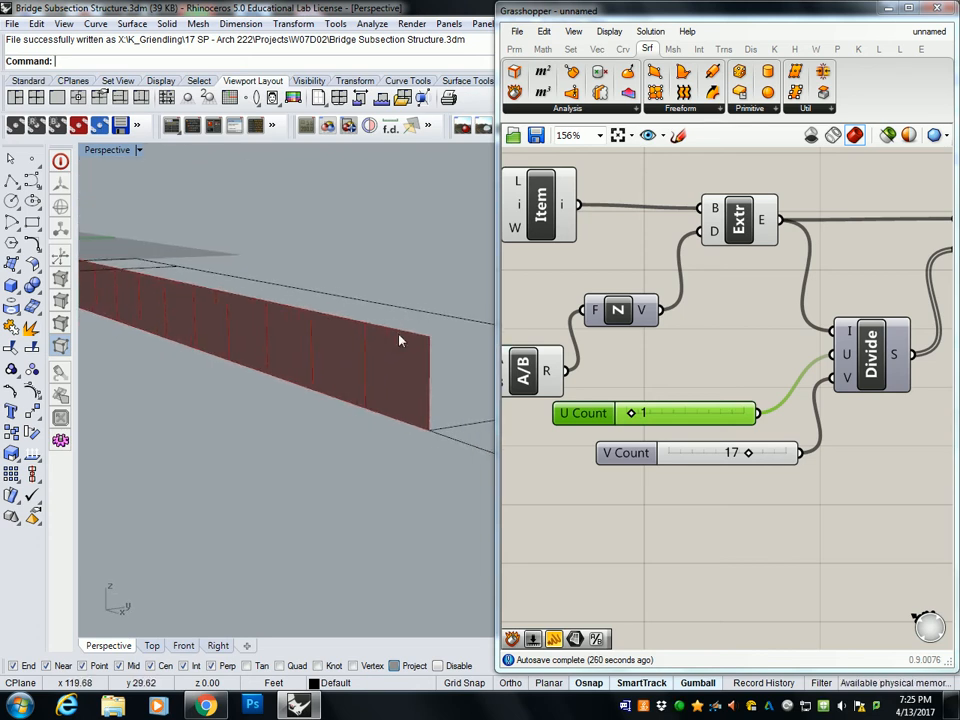
Examine how the extruded surface and its subdivided panels relate by highlighting the SubSrf, Divide and Extrude components in the preview.
right_click_drag(760, 368, 681, 366)
scroll(681, 366, "down", 3)
scroll(718, 296, "up", 1)
left_click(672, 300)
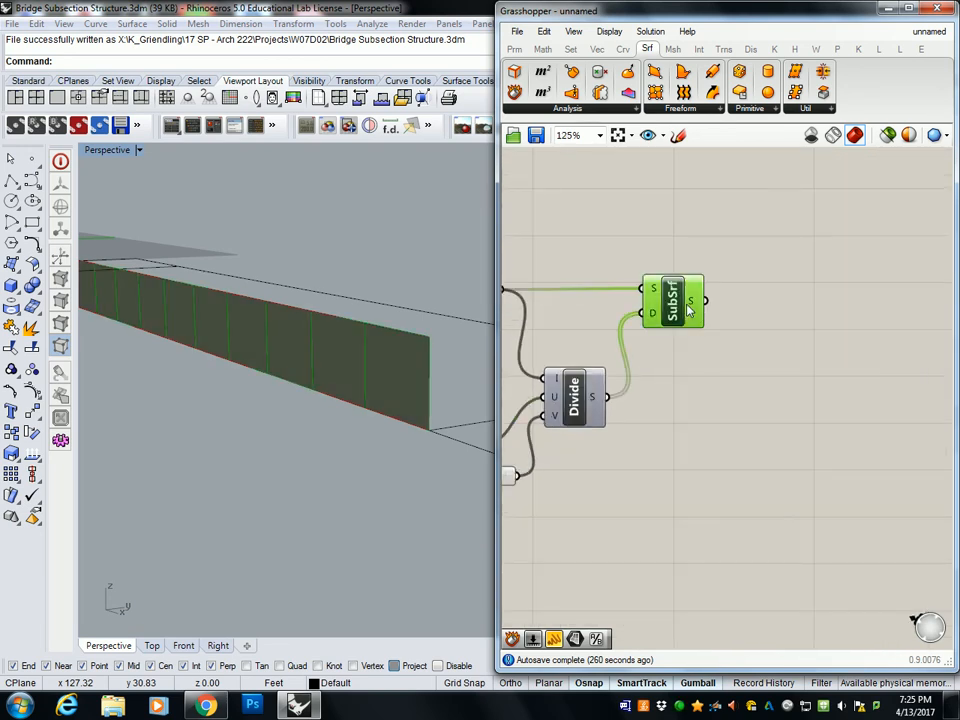
right_click_drag(335, 392, 352, 377)
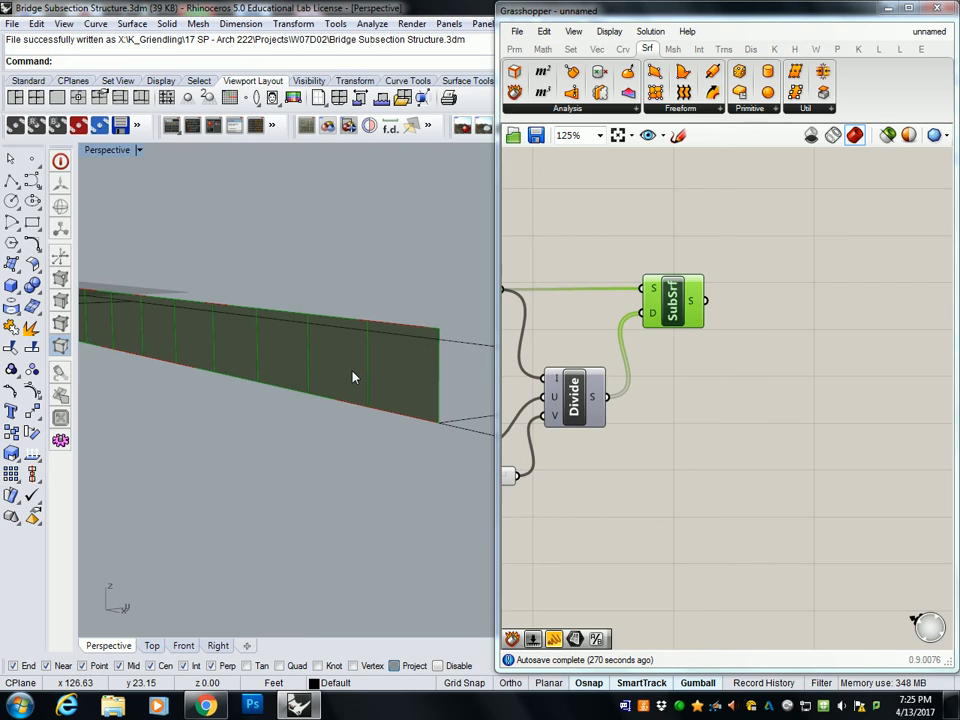
right_click_drag(620, 310, 786, 311)
scroll(760, 320, "down", 4)
left_click_drag(899, 256, 808, 396)
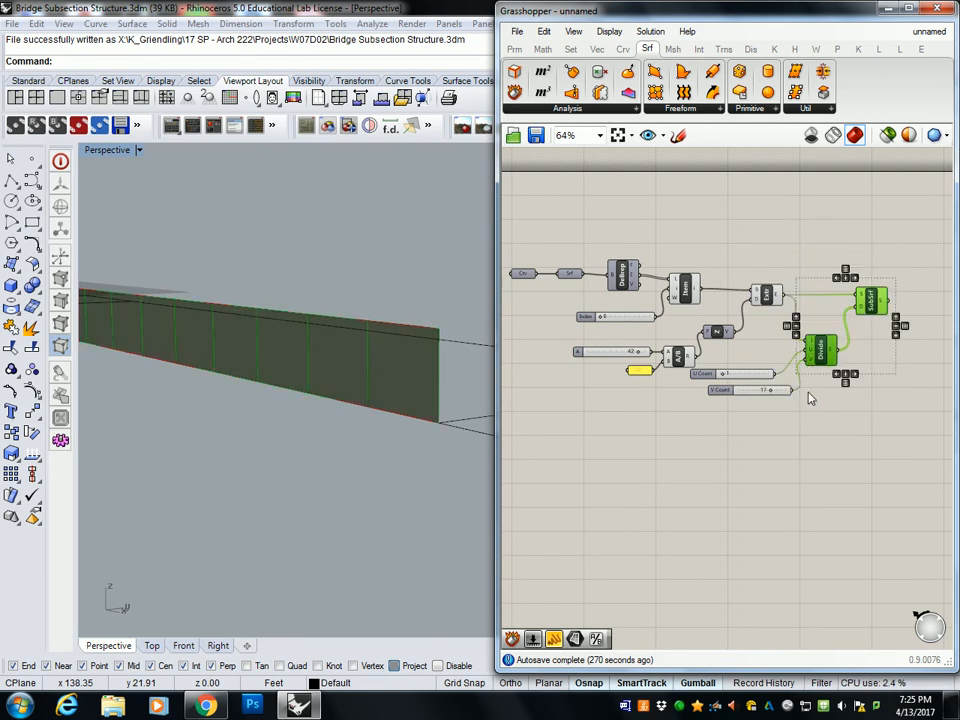
scroll(793, 326, "up", 4)
right_click_drag(654, 369, 753, 318)
left_click(657, 272)
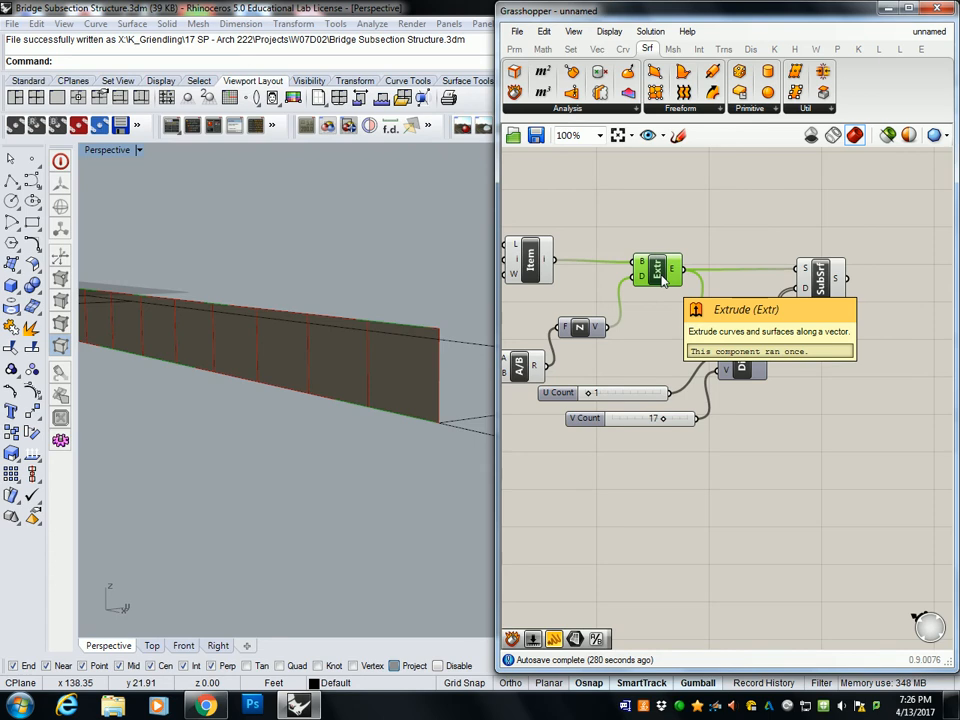
right_click_drag(872, 196, 786, 201)
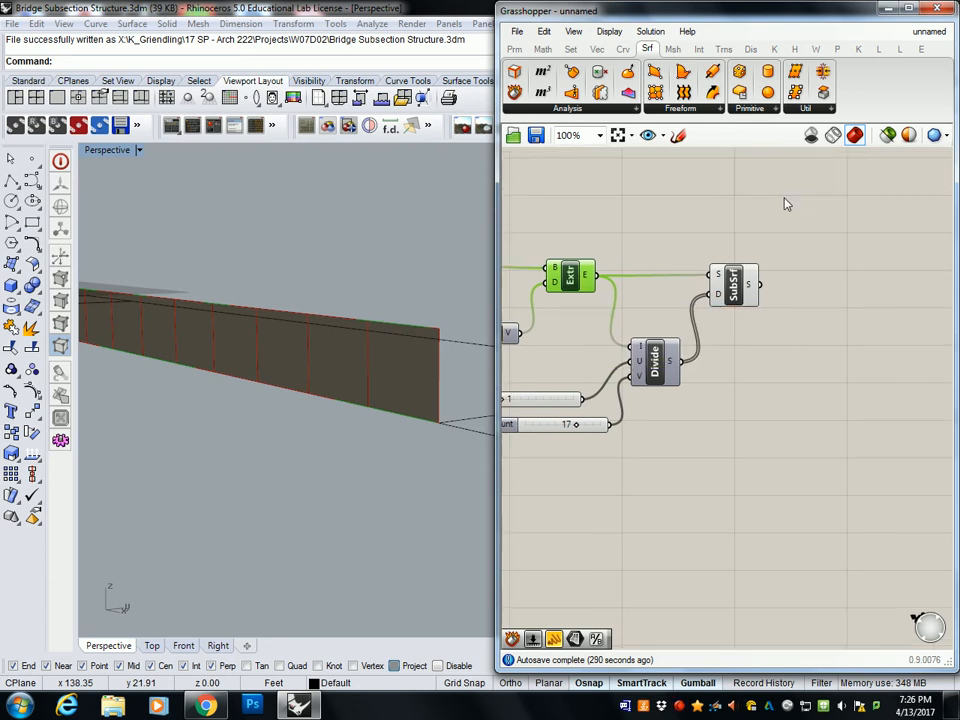
left_click(744, 298)
right_click_drag(762, 302, 705, 295)
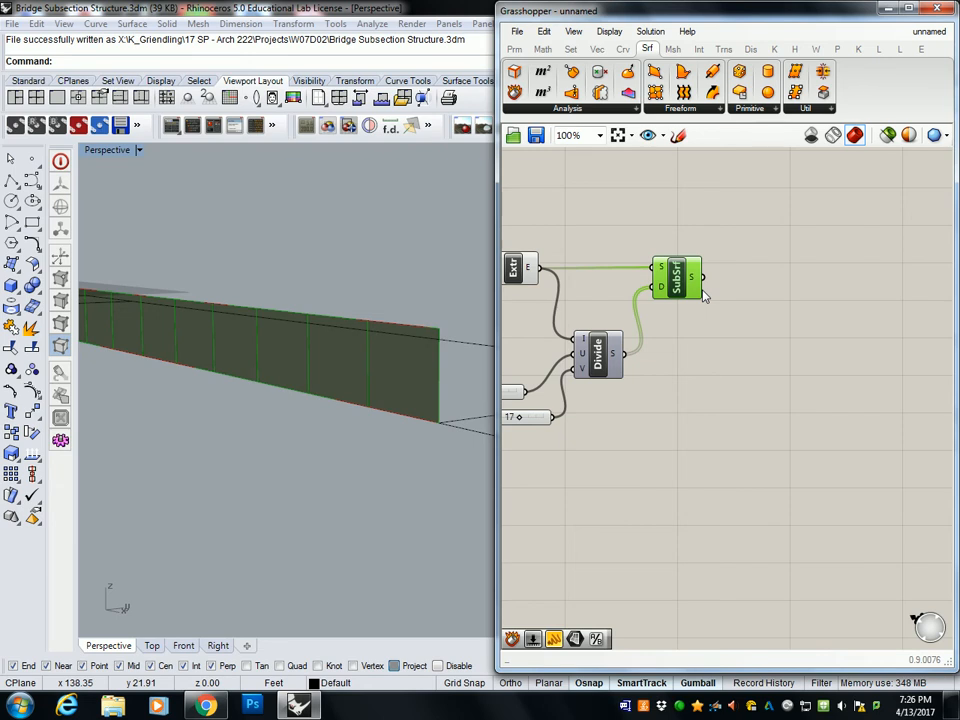
left_click(727, 245)
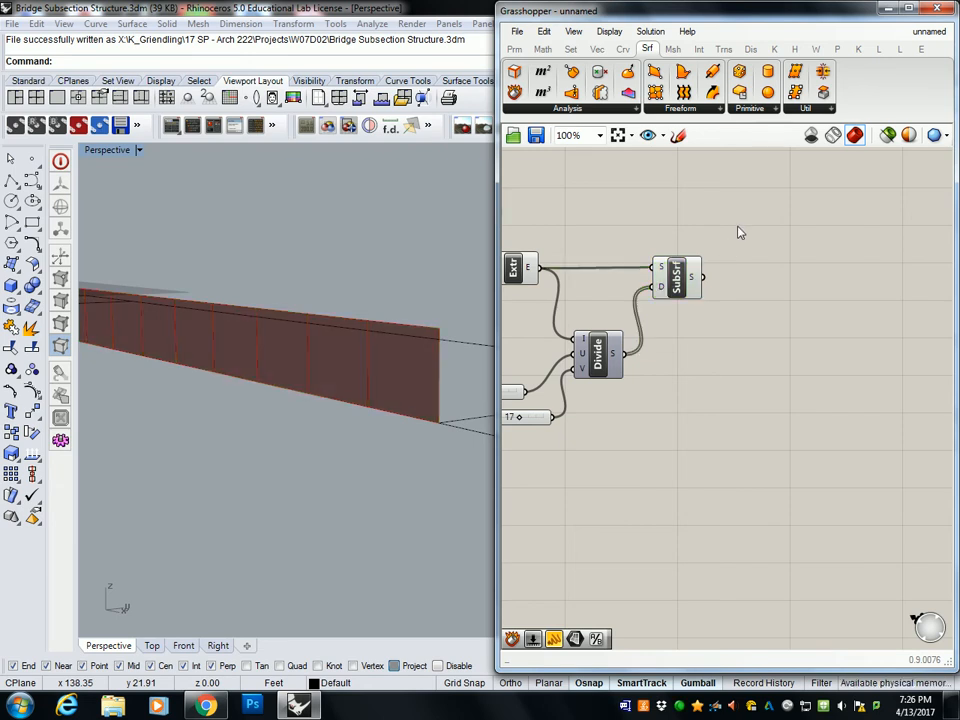
Add a Deconstruct Brep component after SubSrf and feed the subdivided surfaces into it.
right_click_drag(741, 218, 700, 220)
mouse_move(622, 52)
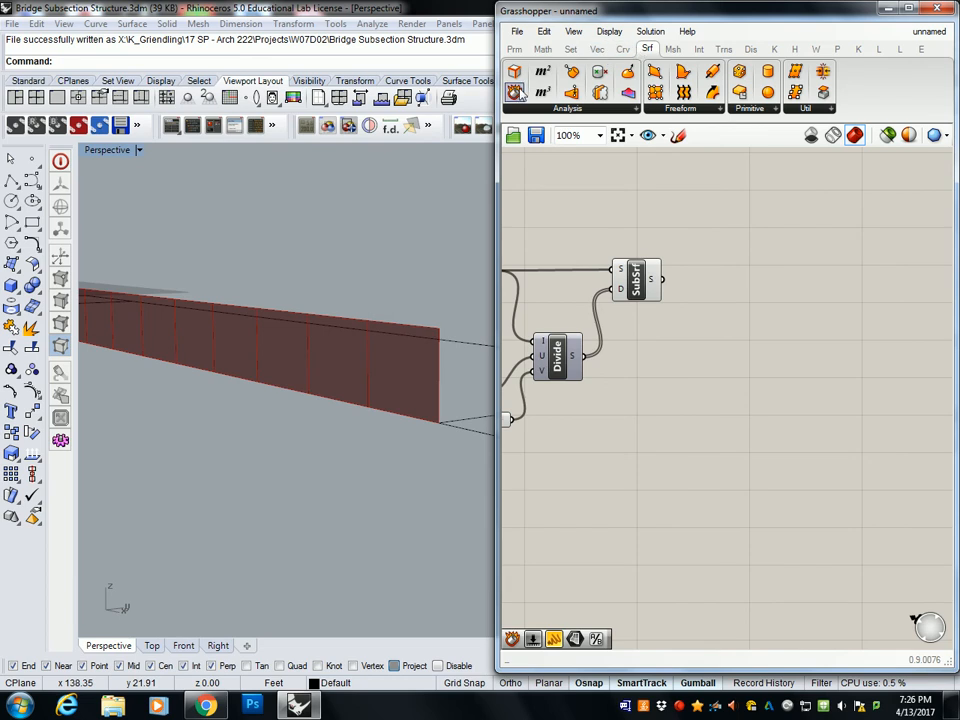
left_click_drag(533, 102, 698, 289)
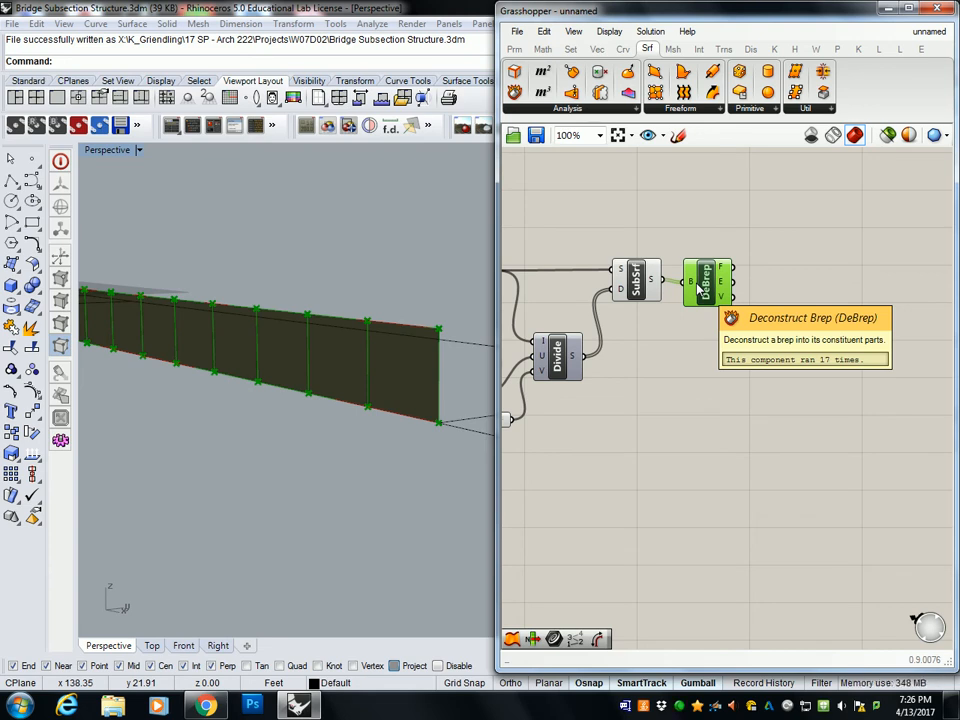
left_click(763, 204)
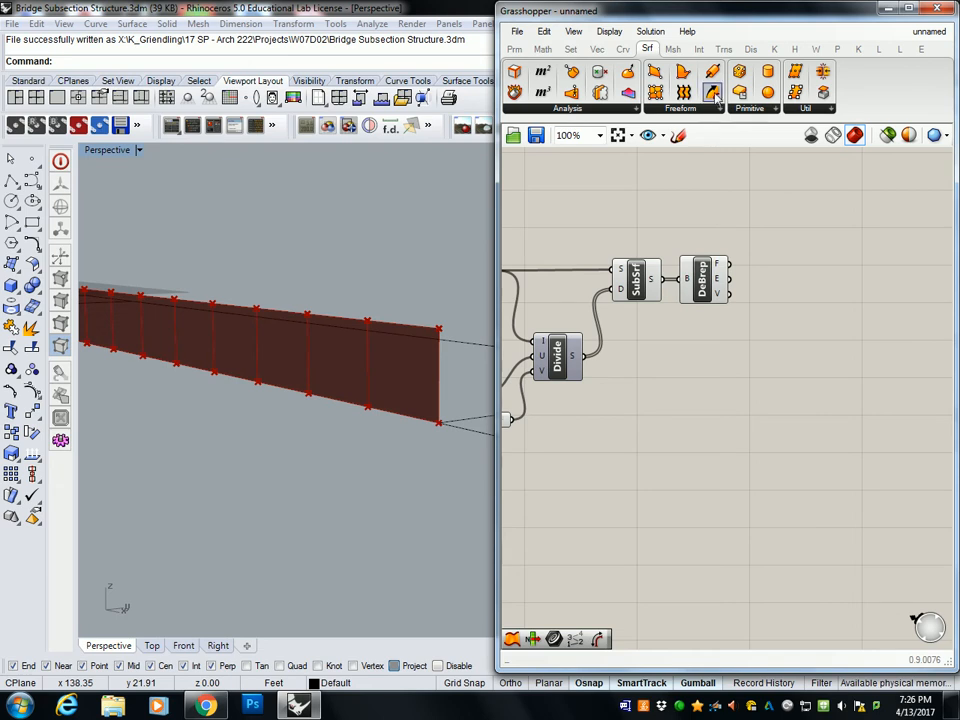
Add a Pipe component and connect the Deconstruct Brep edges to its curve input.
left_click_drag(716, 78, 810, 270)
left_click_drag(729, 278, 787, 284)
left_click(729, 405)
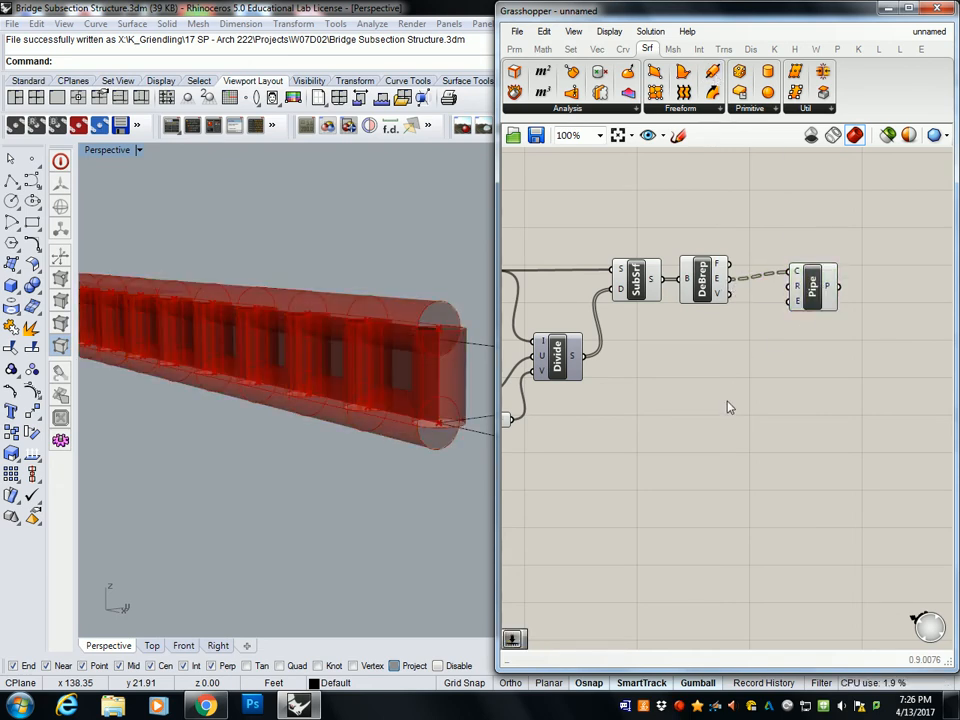
Create a number slider from 0 to 2.00, connect it to the Pipe radius input and set it to 0.14.
double_click(728, 401)
type("0")
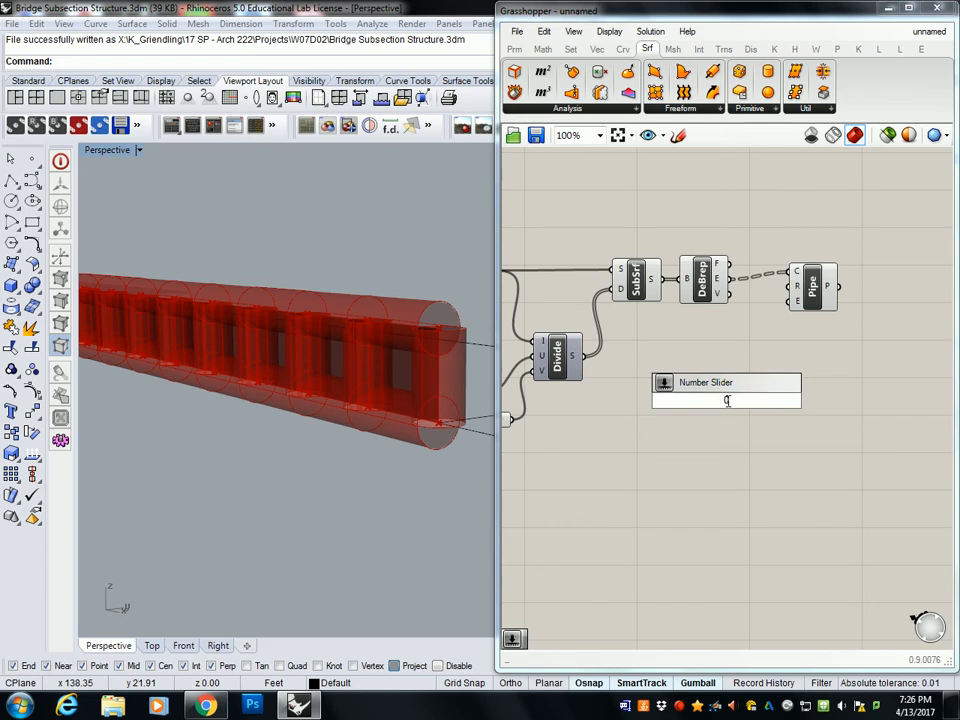
type("<2.00")
key("Return")
left_click_drag(735, 405, 790, 287)
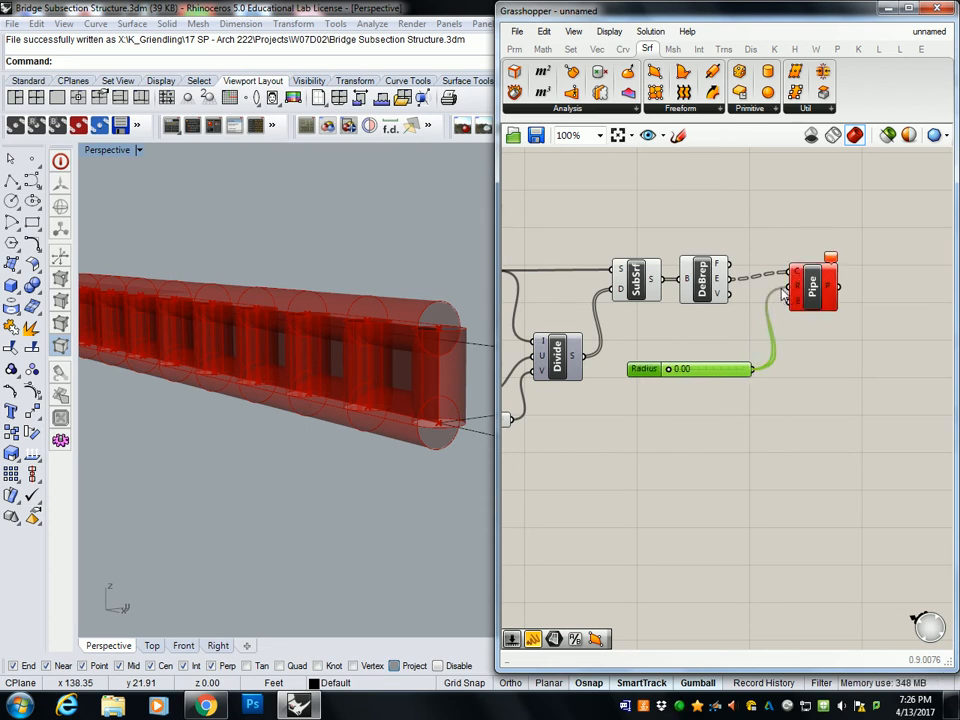
left_click_drag(671, 369, 677, 375)
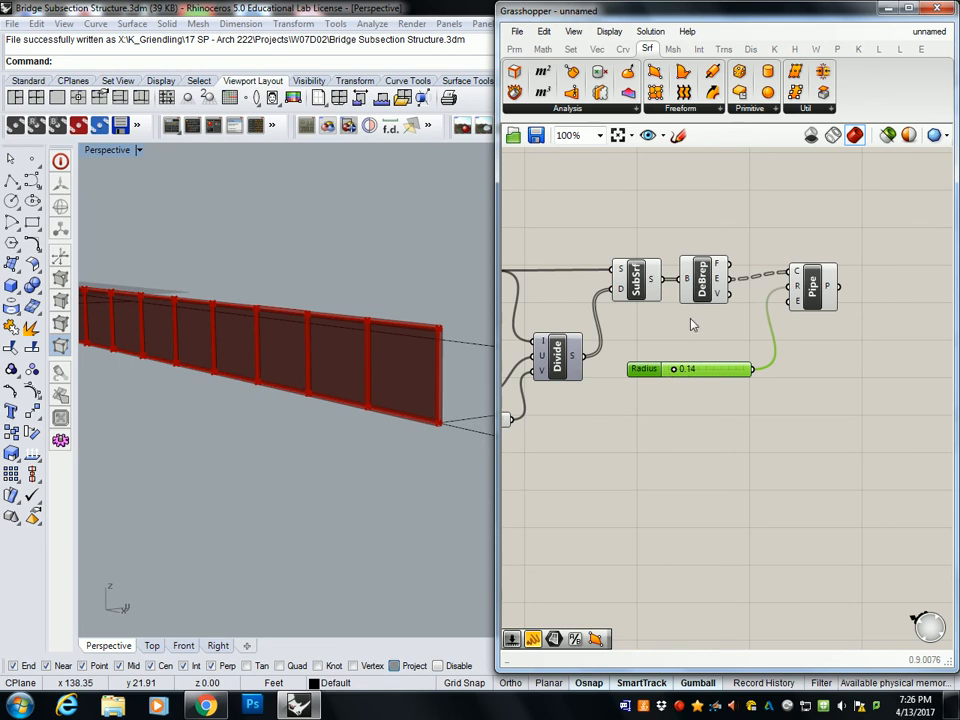
Turn off the preview of all components upstream of Pipe so only the pipes display.
right_click_drag(690, 315, 821, 328)
scroll(830, 328, "down", 4)
left_click_drag(641, 311, 833, 447)
middle_click(829, 297)
left_click(876, 247)
Add a panel containing 2 and connect it to the Pipe Caps input for round end caps.
right_click_drag(370, 350, 411, 354)
scroll(800, 330, "up", 5)
scroll(785, 328, "up", 1)
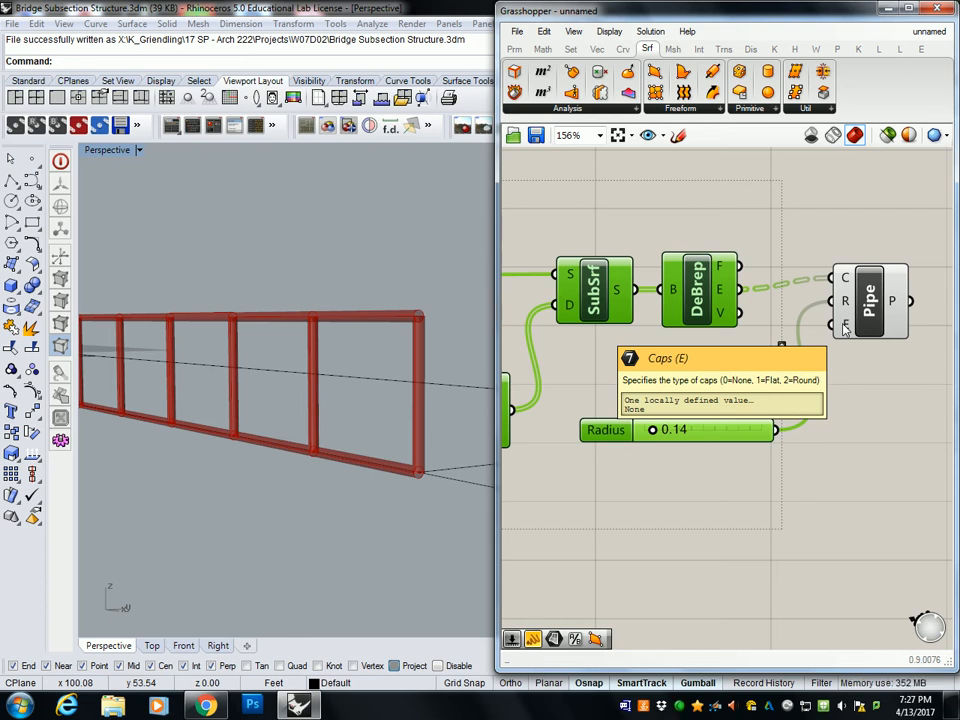
left_click(519, 52)
left_click(710, 92)
left_click(760, 340)
left_click_drag(857, 435, 836, 324)
double_click(705, 350)
type("2")
left_click(735, 456)
Examine the round caps at the pipe corners and the whole railing frame from several angles.
scroll(455, 318, "up", 8)
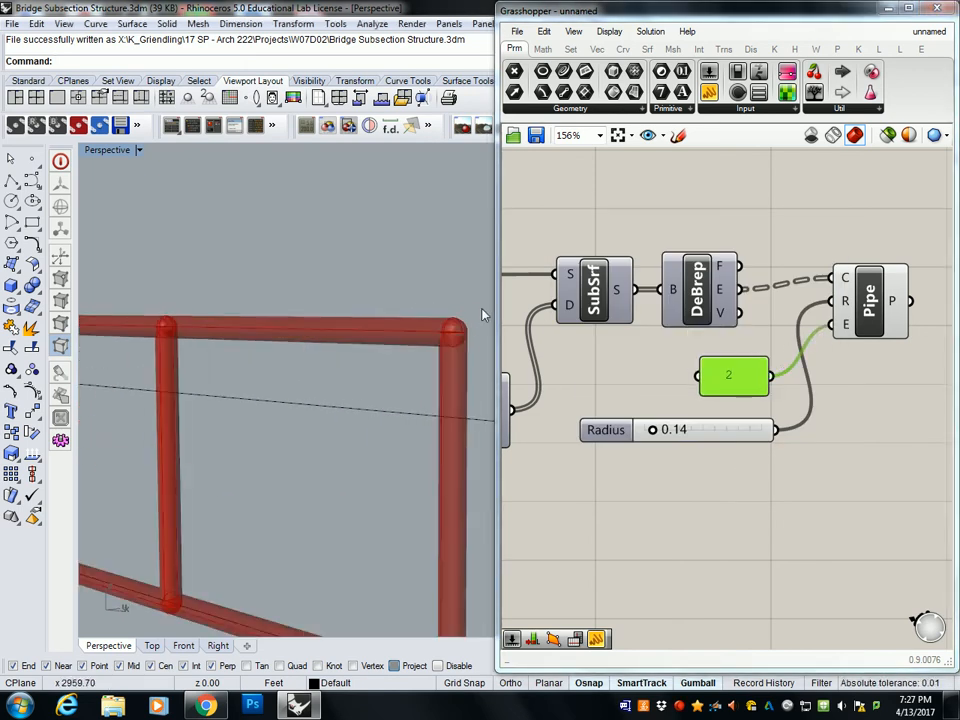
scroll(432, 358, "down", 5)
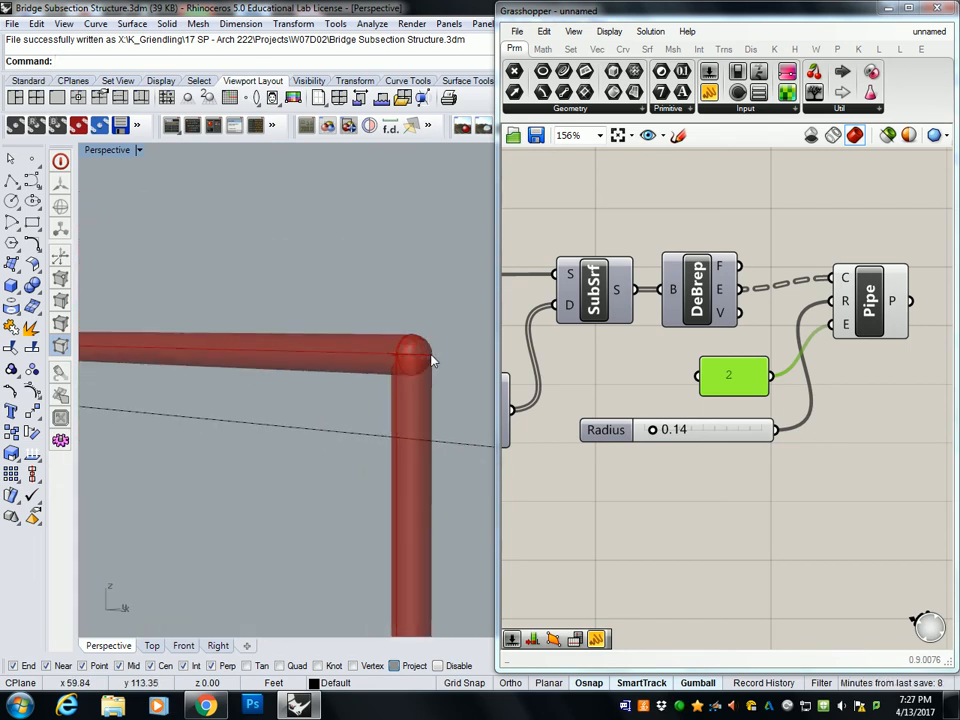
scroll(432, 358, "down", 5)
right_click_drag(429, 339, 403, 321)
scroll(398, 320, "down", 1)
scroll(399, 321, "down", 2)
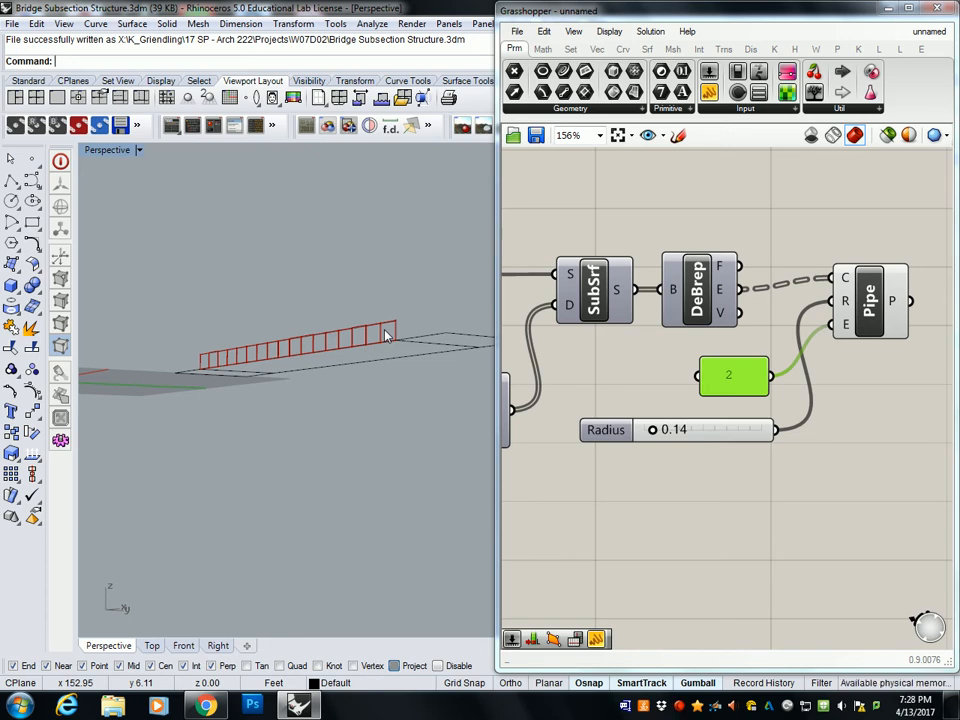
scroll(380, 340, "up", 5)
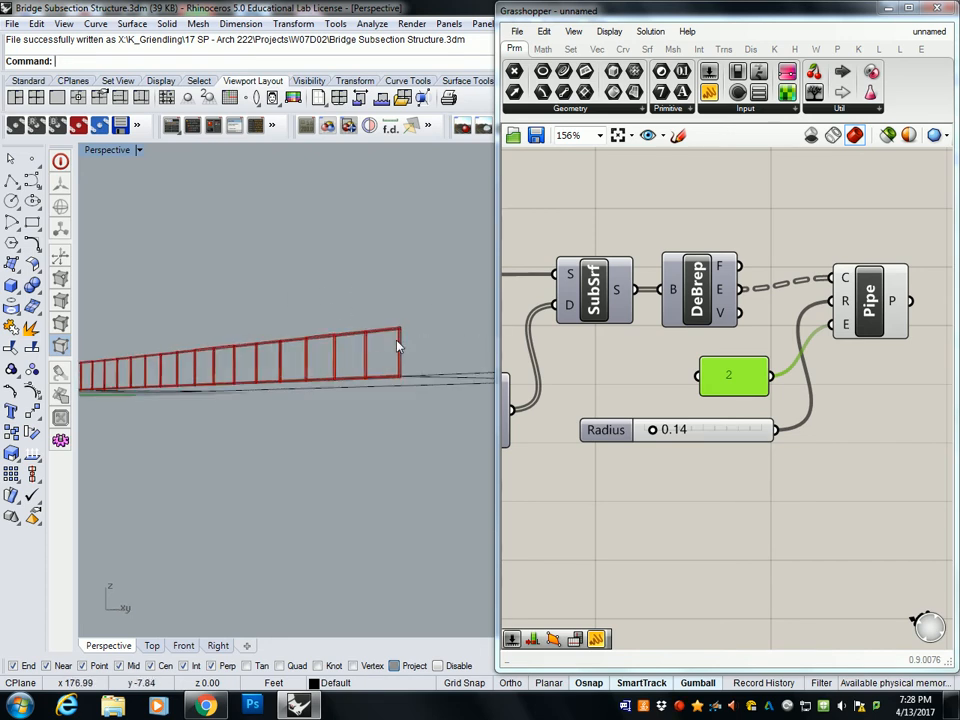
scroll(420, 352, "down", 3)
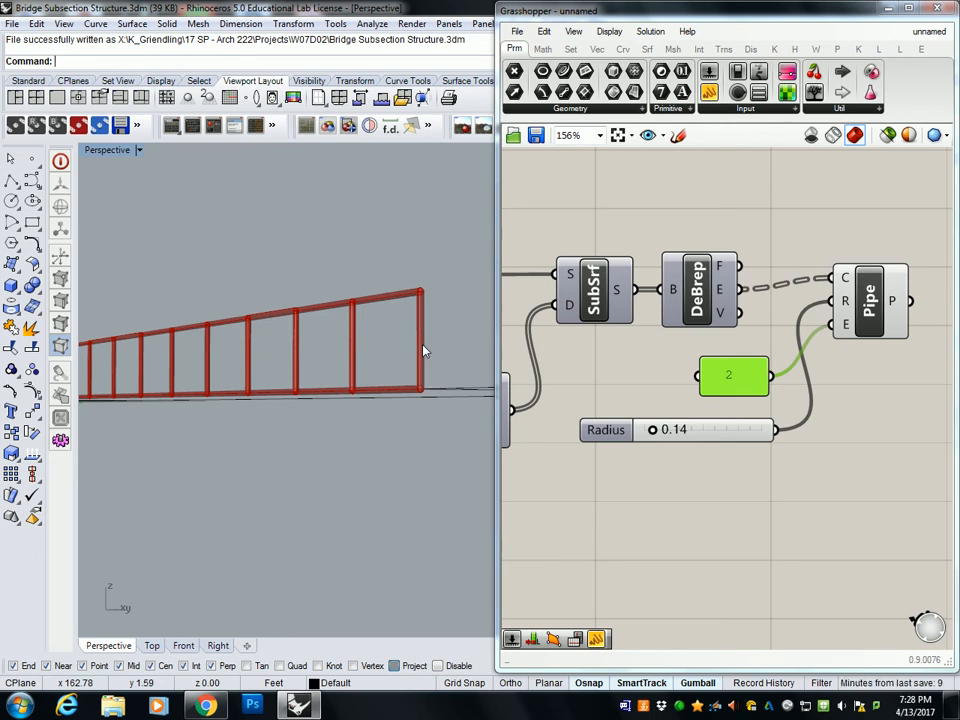
Move Pipe down and add a Surface parameter above it, fed by the Deconstruct Brep faces output.
right_click_drag(841, 305, 753, 302)
left_click_drag(782, 279, 785, 320)
left_click(684, 212)
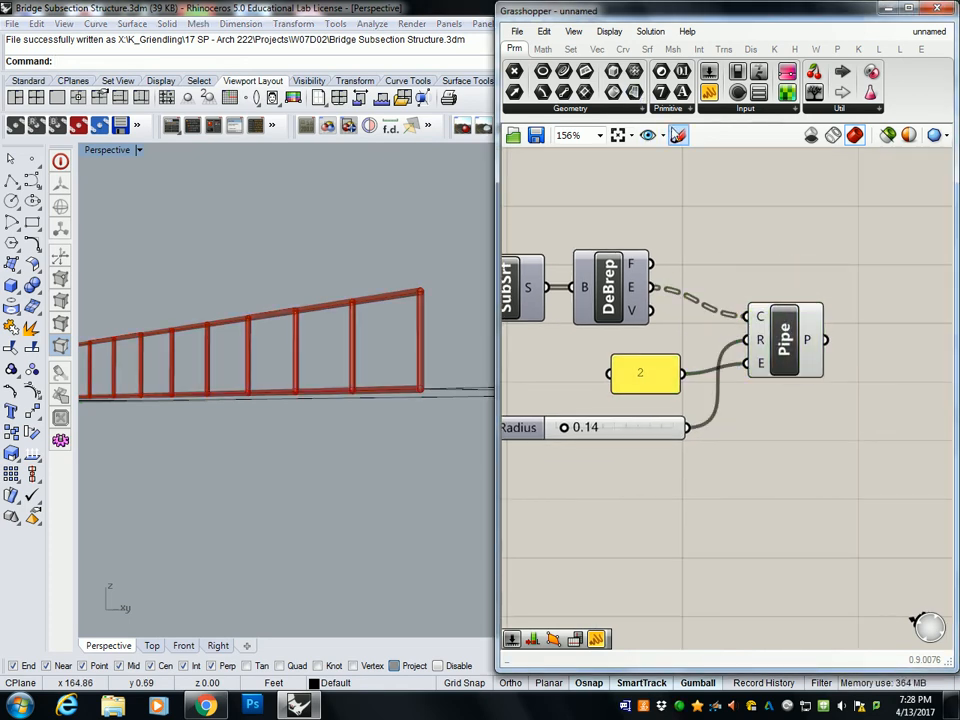
left_click_drag(638, 94, 745, 223)
left_click_drag(650, 264, 710, 223)
right_click_drag(755, 227, 645, 265)
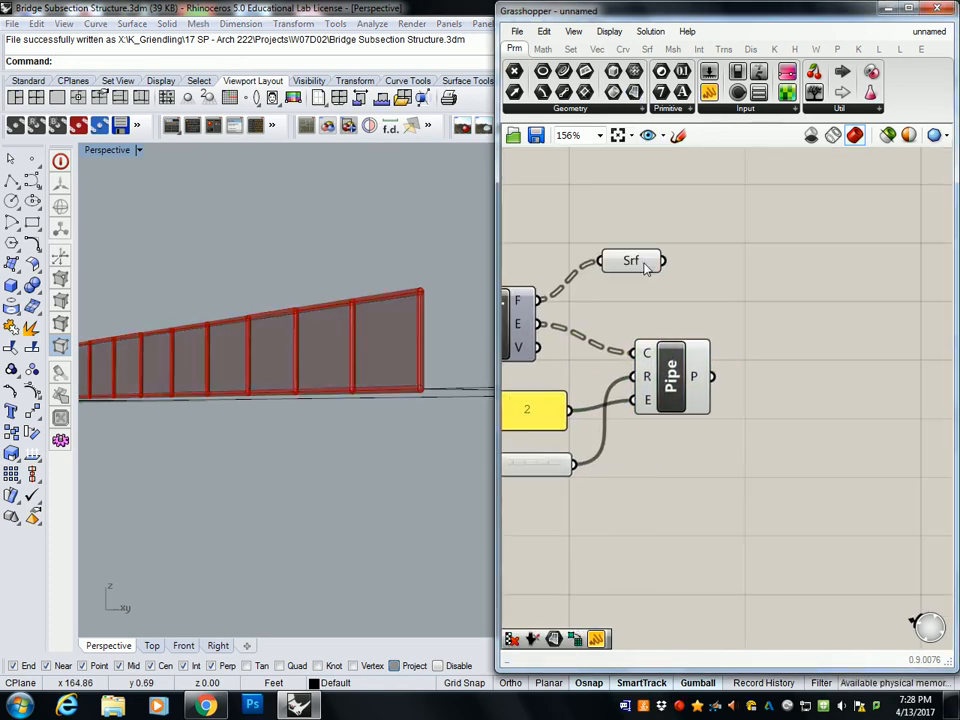
left_click_drag(645, 264, 757, 241)
mouse_move(386, 283)
right_mouse_down()
mouse_move(300, 315)
mouse_move(386, 304)
right_mouse_up()
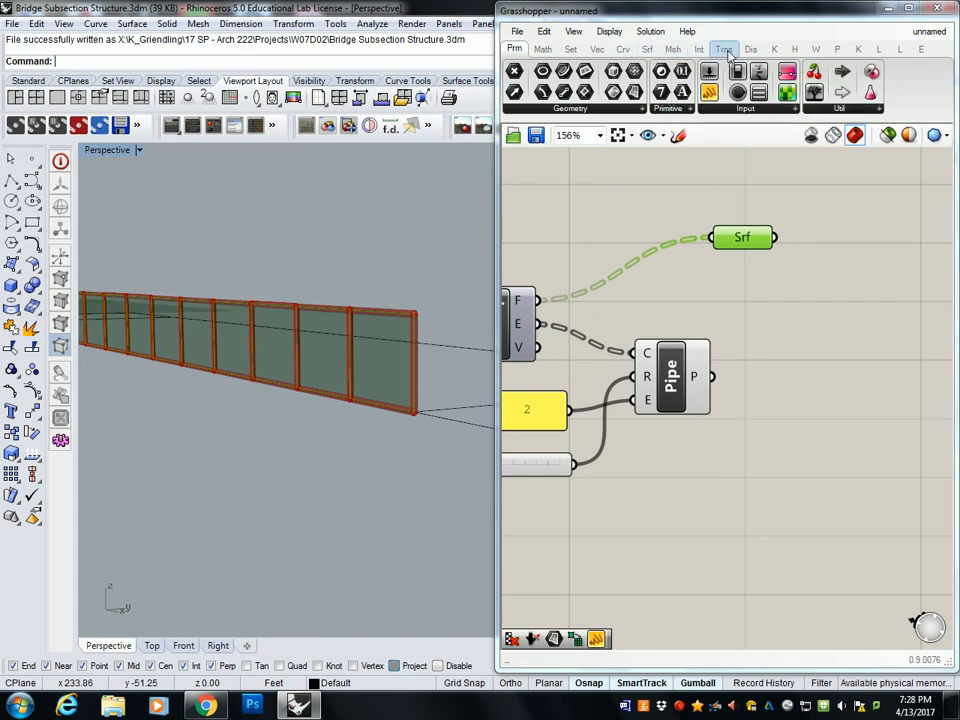
Add a Scale component and connect the Surface parameter to its geometry input, spacing the two apart.
left_click(647, 50)
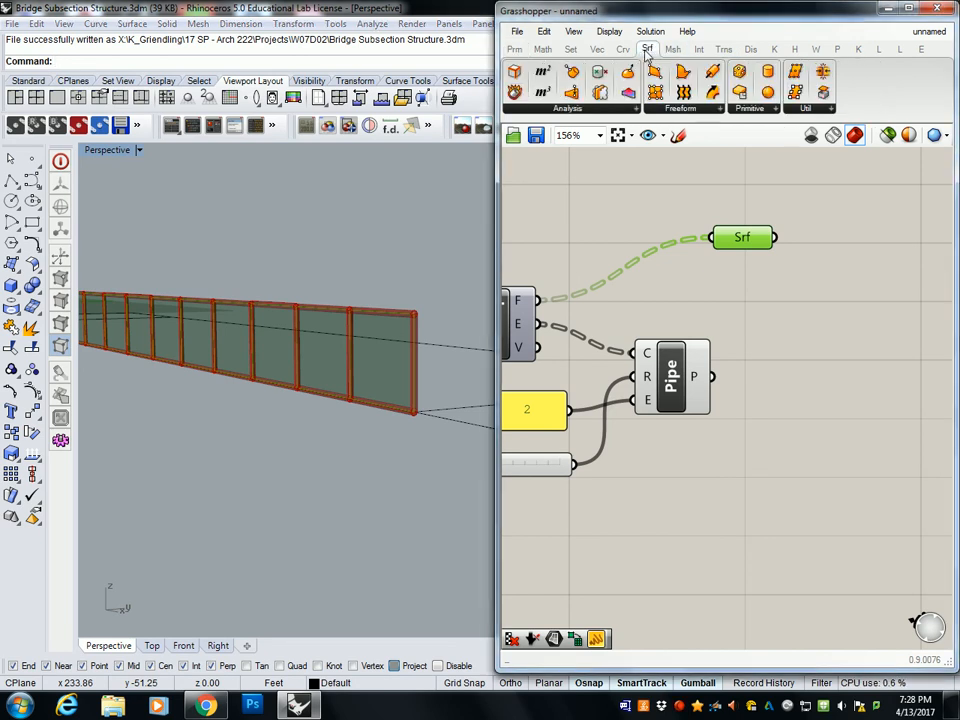
left_click(724, 49)
left_click(569, 108)
left_click_drag(546, 157, 797, 233)
left_click(825, 255)
right_click_drag(780, 273, 803, 274)
left_click_drag(868, 262, 916, 262)
right_click_drag(900, 330, 838, 330)
left_click_drag(707, 230, 630, 229)
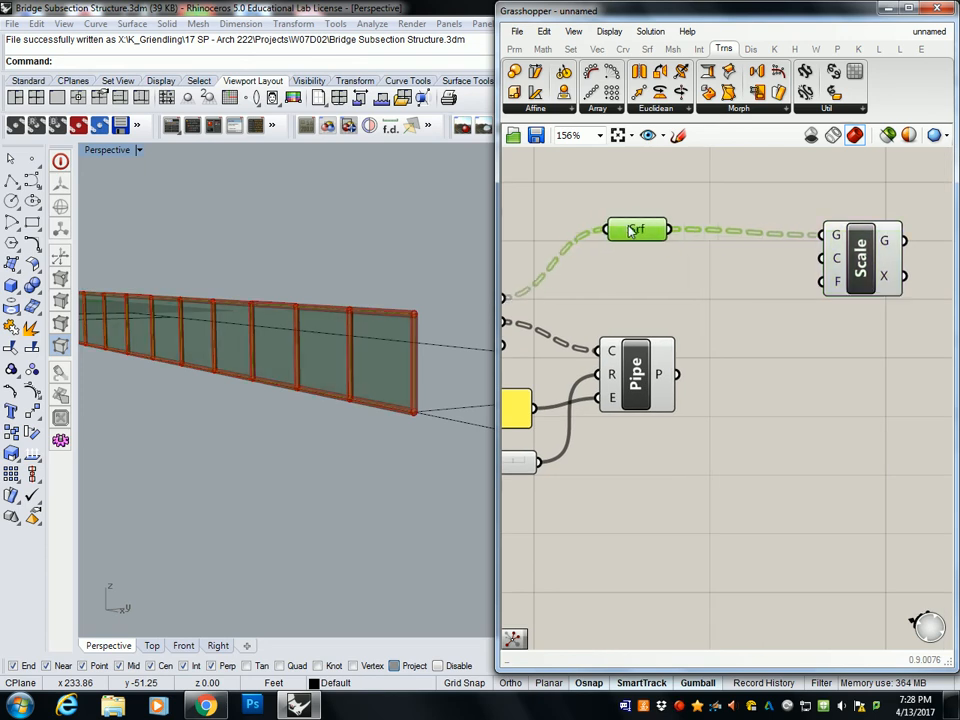
Add an Area component fed by the Surface parameter and connect its centroid output to the Scale center input.
left_click(622, 168)
left_click(542, 49)
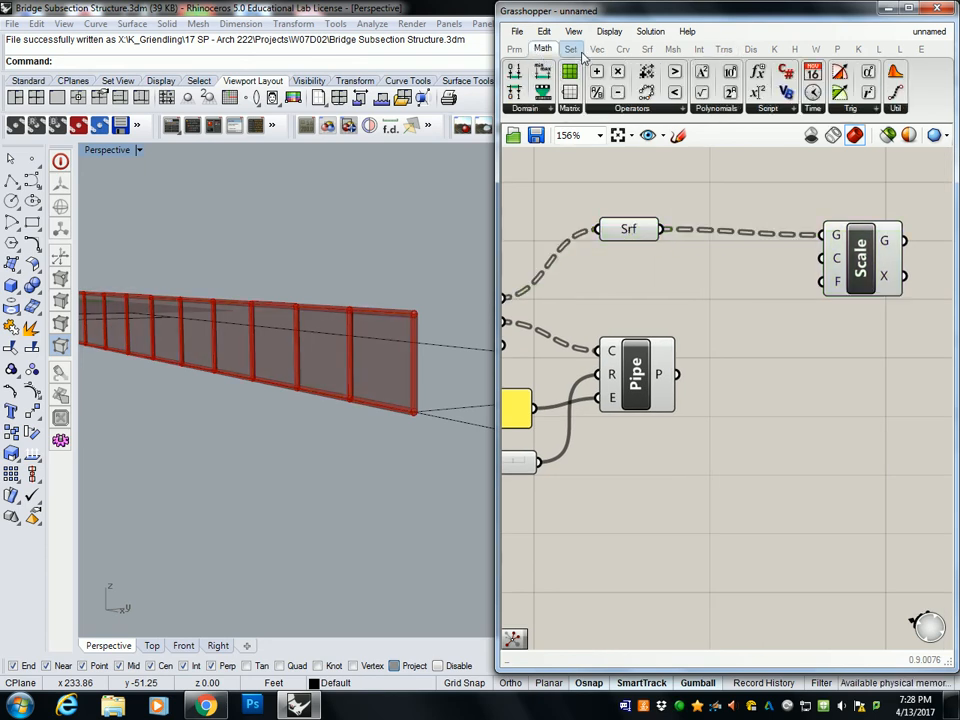
left_click(649, 50)
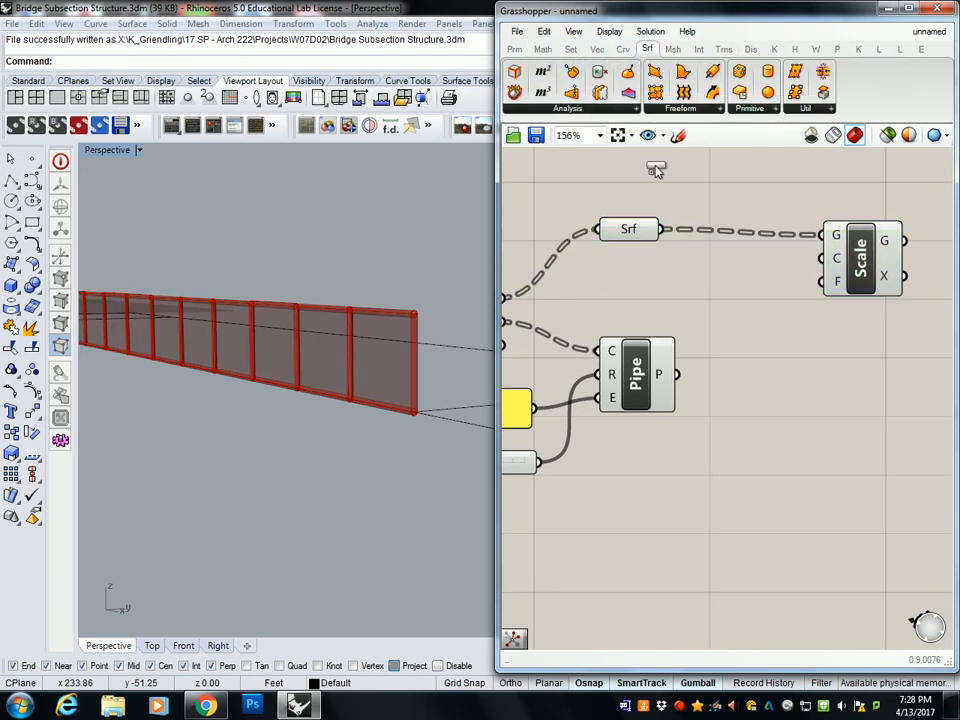
left_click_drag(655, 170, 720, 235)
left_click_drag(660, 229, 688, 234)
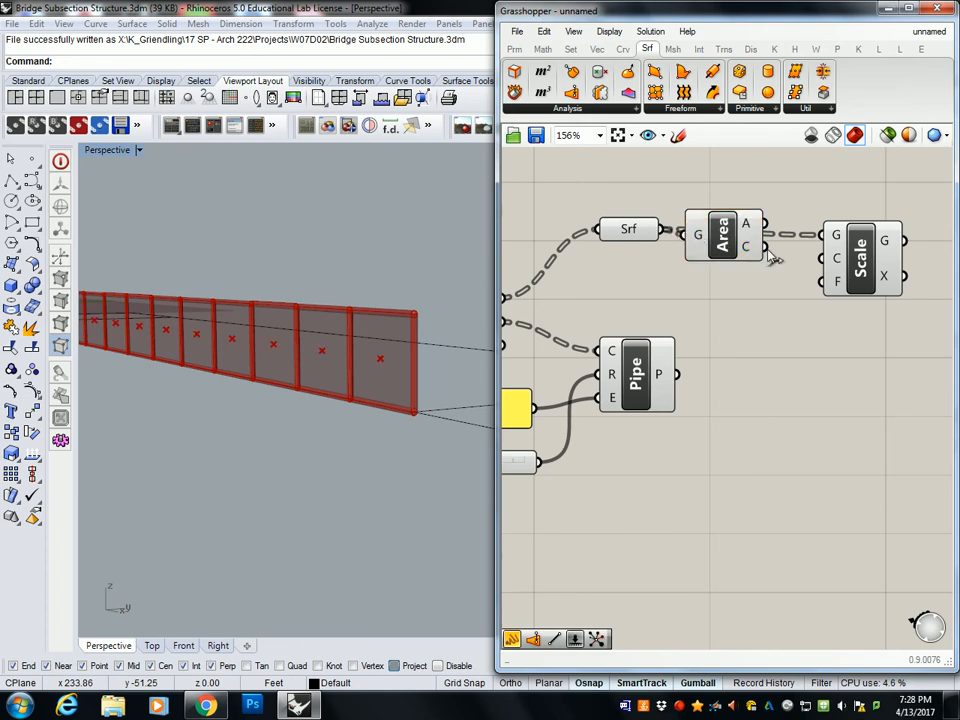
left_click_drag(766, 247, 836, 258)
left_click_drag(720, 248, 726, 202)
Create a decimal number slider from 0 to 1, connect it to the Scale factor input and set it to 0.78.
double_click(711, 278)
type("0<1.0")
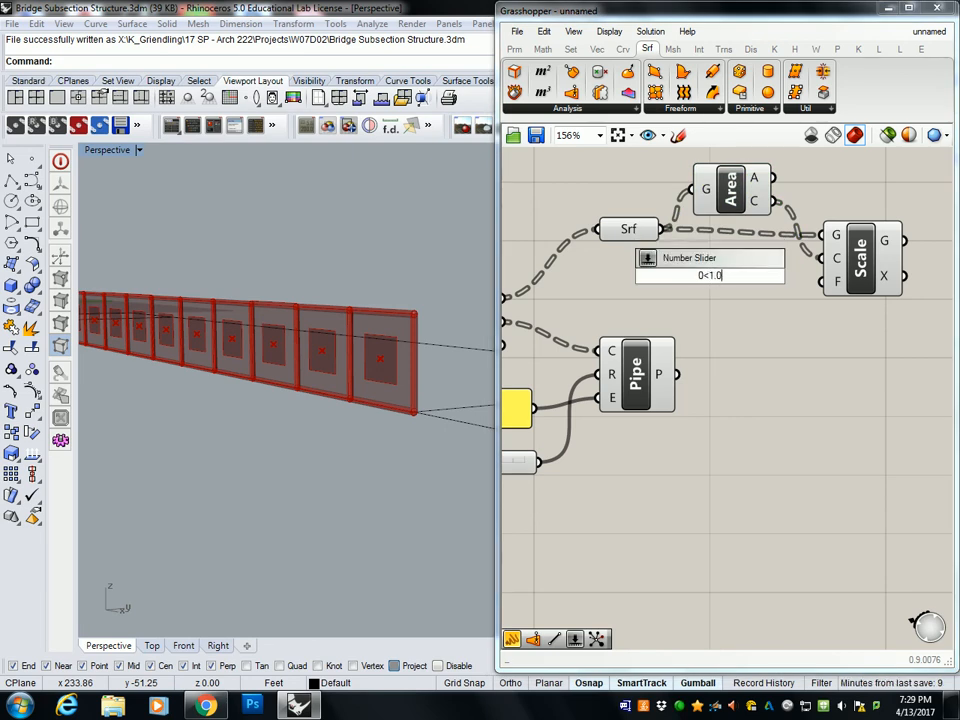
key("Return")
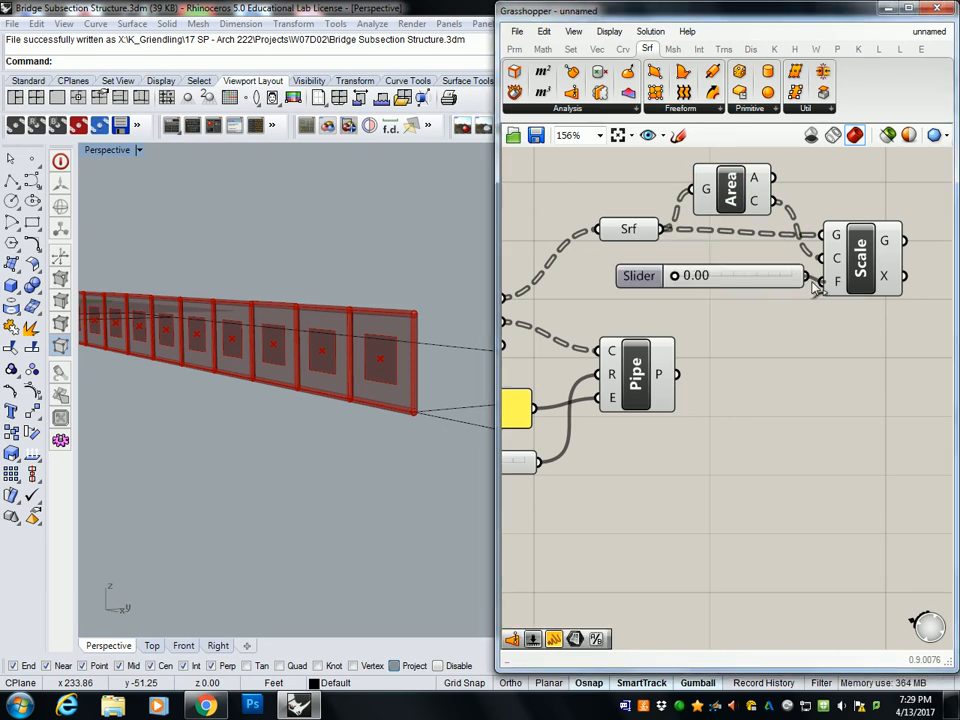
left_click_drag(806, 277, 823, 281)
left_click_drag(679, 281, 765, 290)
right_click_drag(629, 295, 786, 290)
scroll(776, 280, "down", 4)
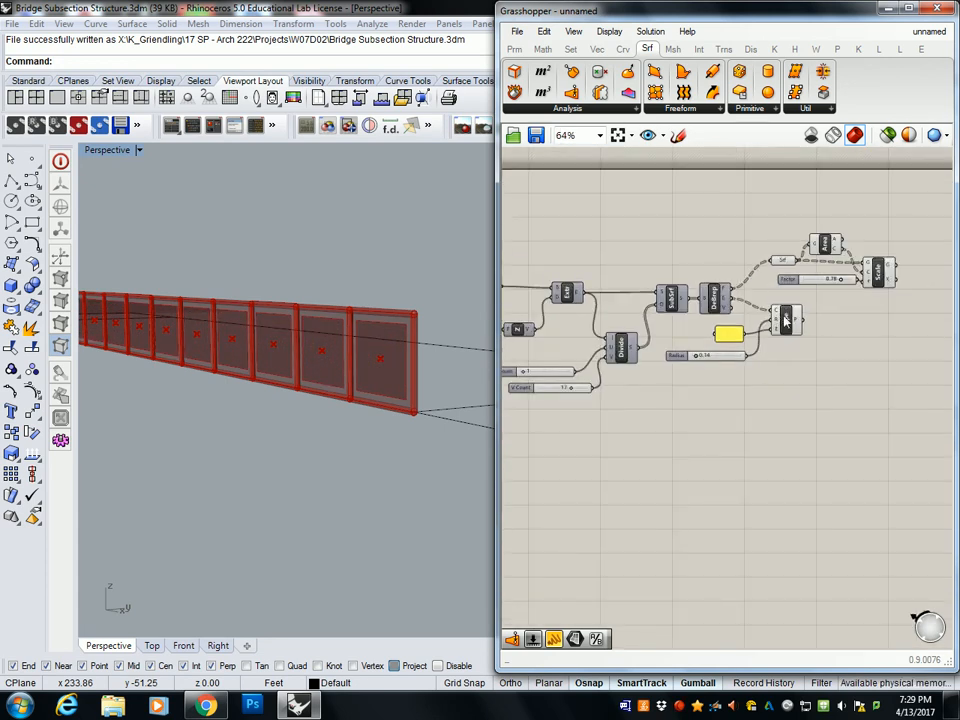
Turn off the preview of the Surface parameter and the Area component.
right_click(778, 310)
left_click(771, 280)
left_click(787, 258)
left_click_drag(738, 189, 851, 301)
scroll(827, 253, "up", 1)
middle_click(826, 251)
left_click(875, 198)
Inspect the scaled infill panels inside the pipe frame from several angles.
mouse_move(385, 350)
right_mouse_down()
mouse_move(403, 317)
mouse_move(412, 319)
mouse_move(388, 336)
right_mouse_up()
scroll(456, 333, "up", 3)
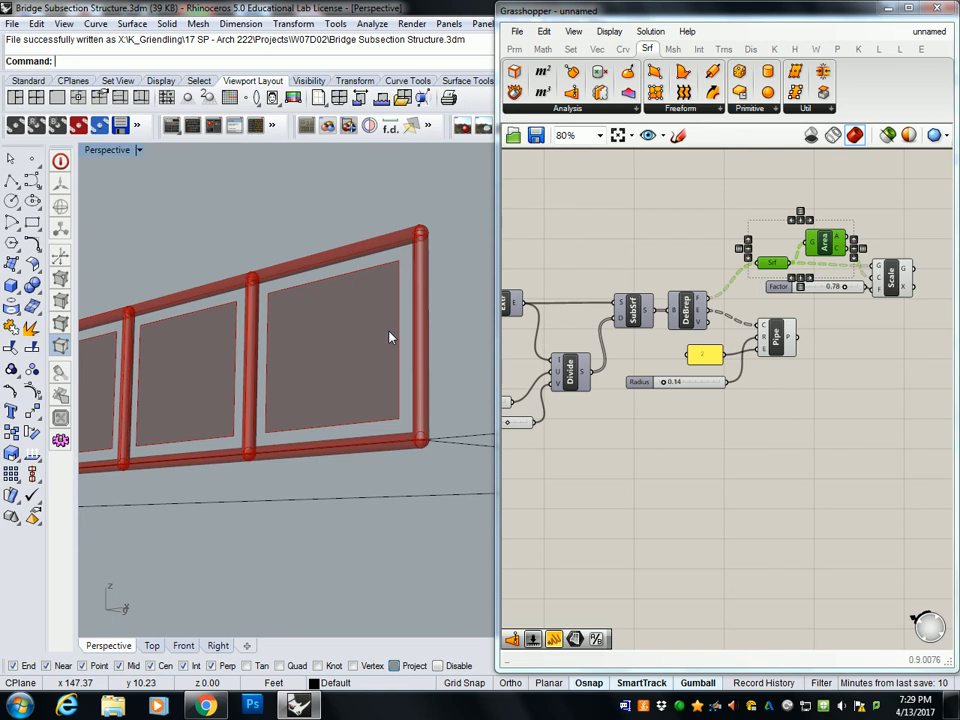
right_click_drag(390, 338, 323, 322)
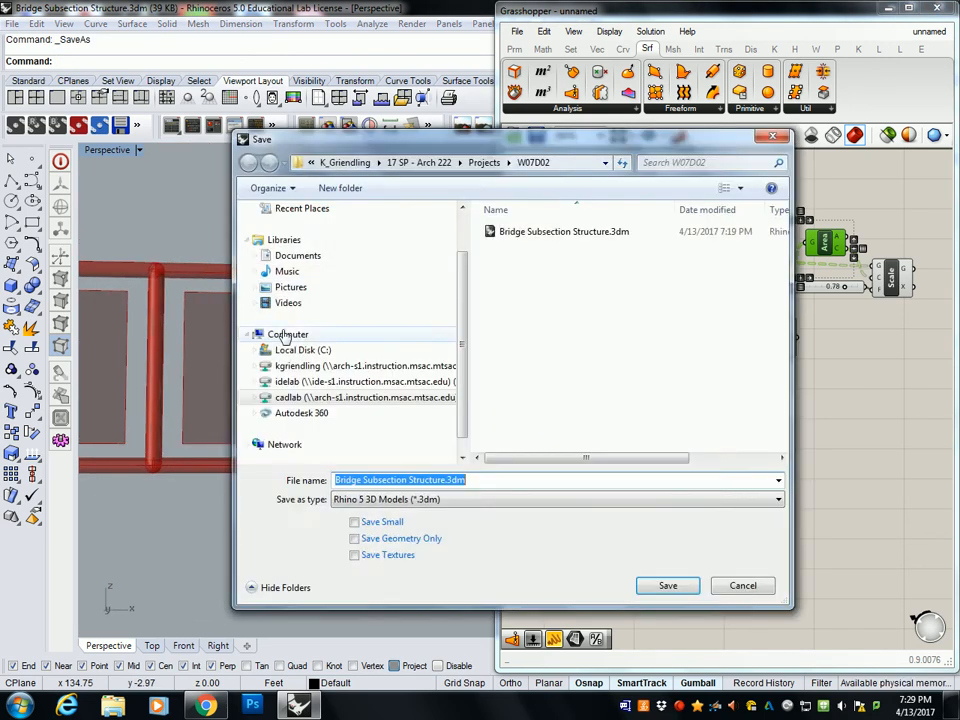
mouse_move(323, 322)
right_mouse_down()
mouse_move(310, 285)
mouse_move(341, 320)
right_mouse_up()
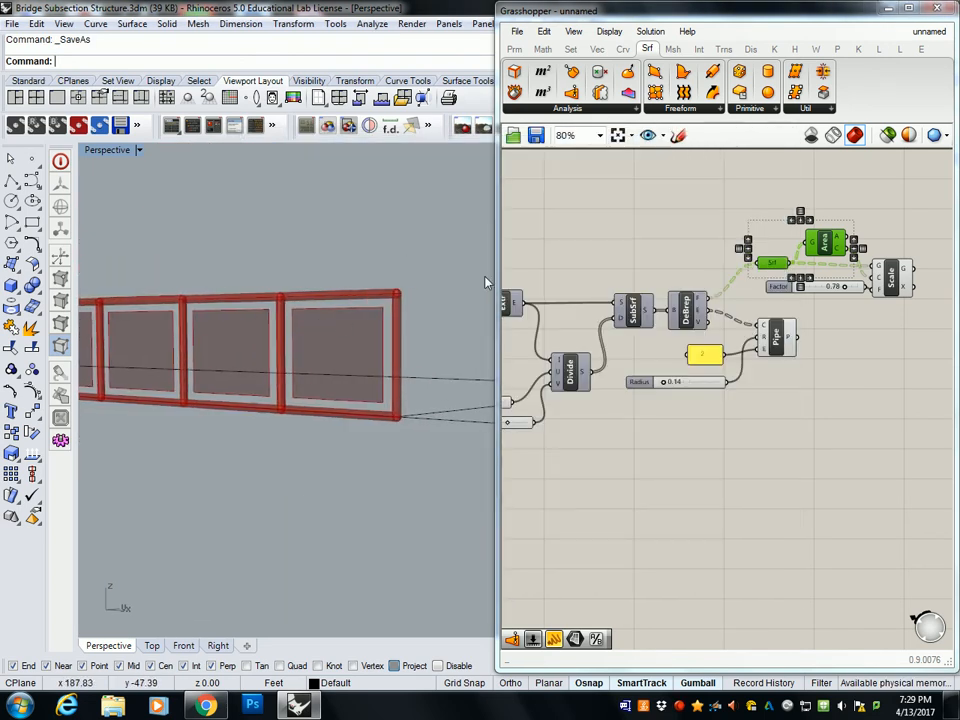
right_click_drag(613, 258, 643, 255)
left_click_drag(490, 242, 366, 242)
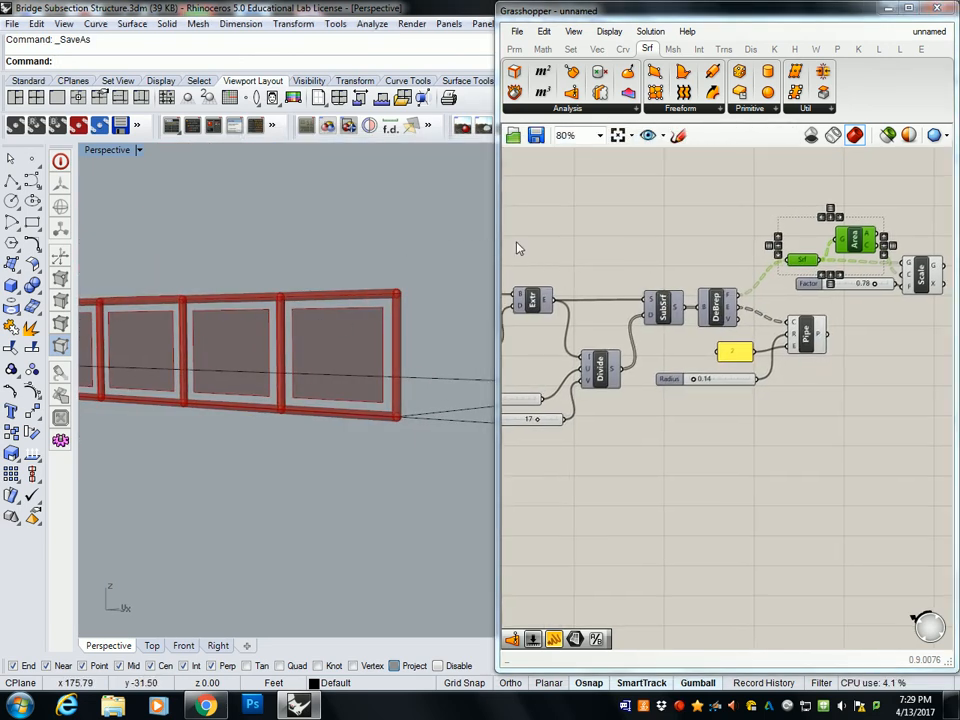
Turn on the preview of the Surface parameter fed by the curve at the start of the definition.
left_click_drag(497, 238, 263, 254)
right_click_drag(499, 268, 640, 272)
scroll(724, 283, "down", 2)
scroll(664, 272, "up", 2)
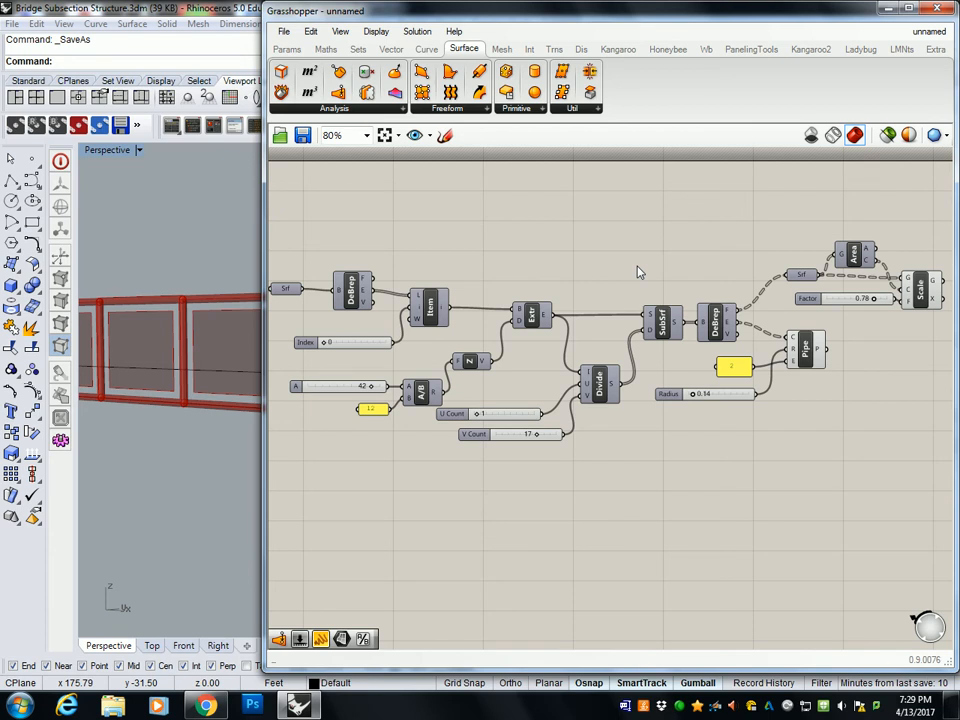
right_click_drag(199, 285, 210, 293)
scroll(210, 293, "down", 1)
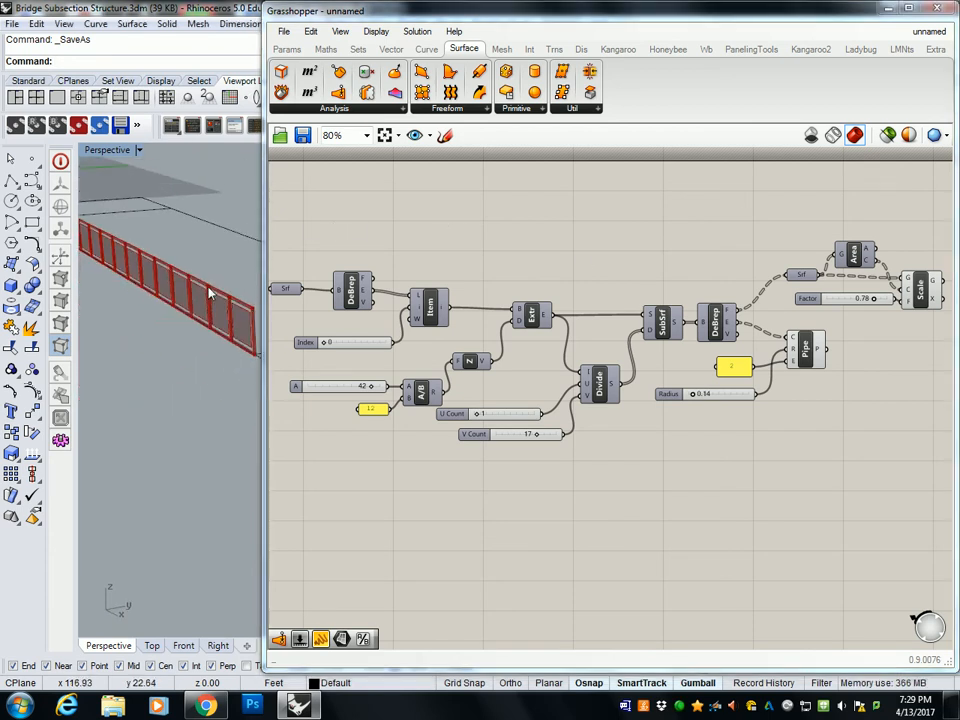
right_click_drag(405, 274, 553, 272)
right_click(435, 286)
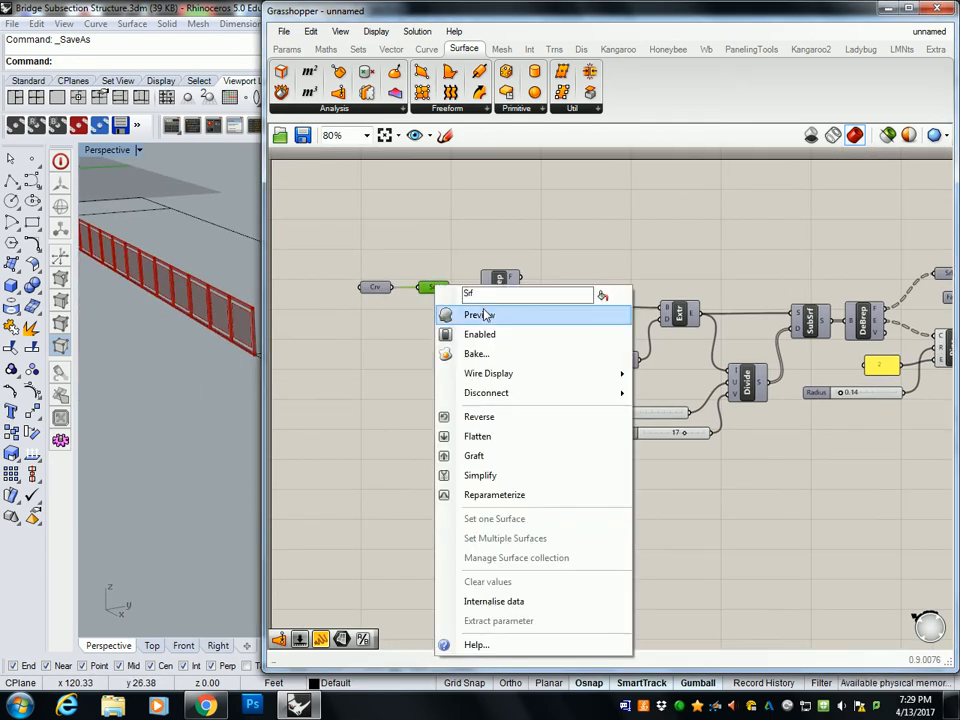
left_click(481, 315)
left_click_drag(264, 300, 261, 300)
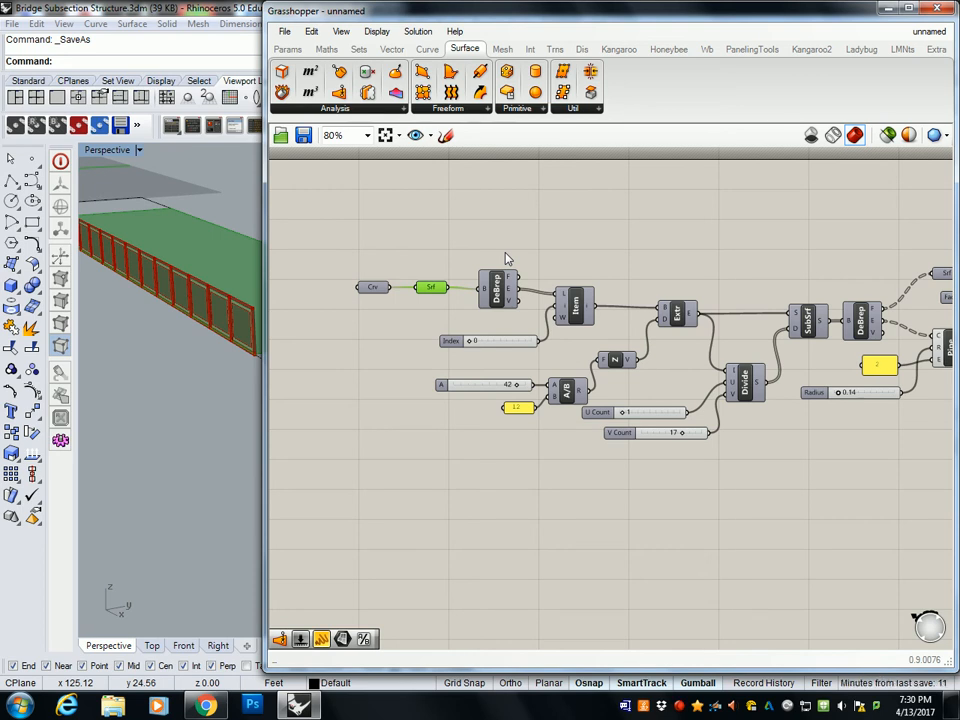
Give the Rhino viewport more room beside the Grasshopper window and turn on the preview of the Extrude component.
right_click_drag(155, 338, 222, 286)
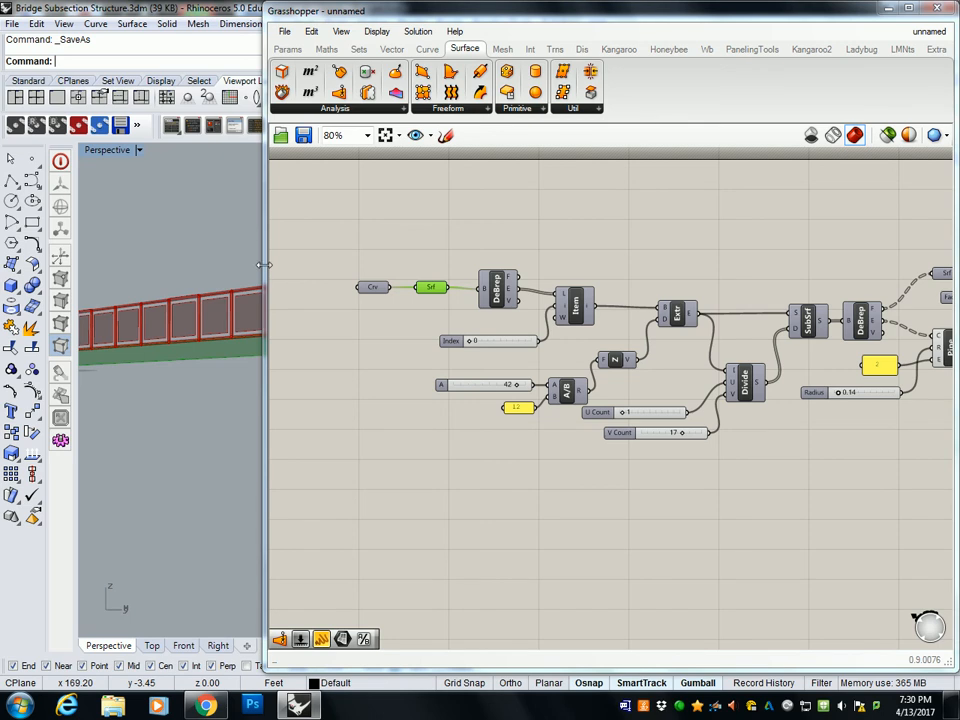
left_click_drag(262, 265, 506, 279)
scroll(392, 328, "up", 5)
right_click_drag(307, 379, 392, 390)
scroll(382, 389, "up", 6)
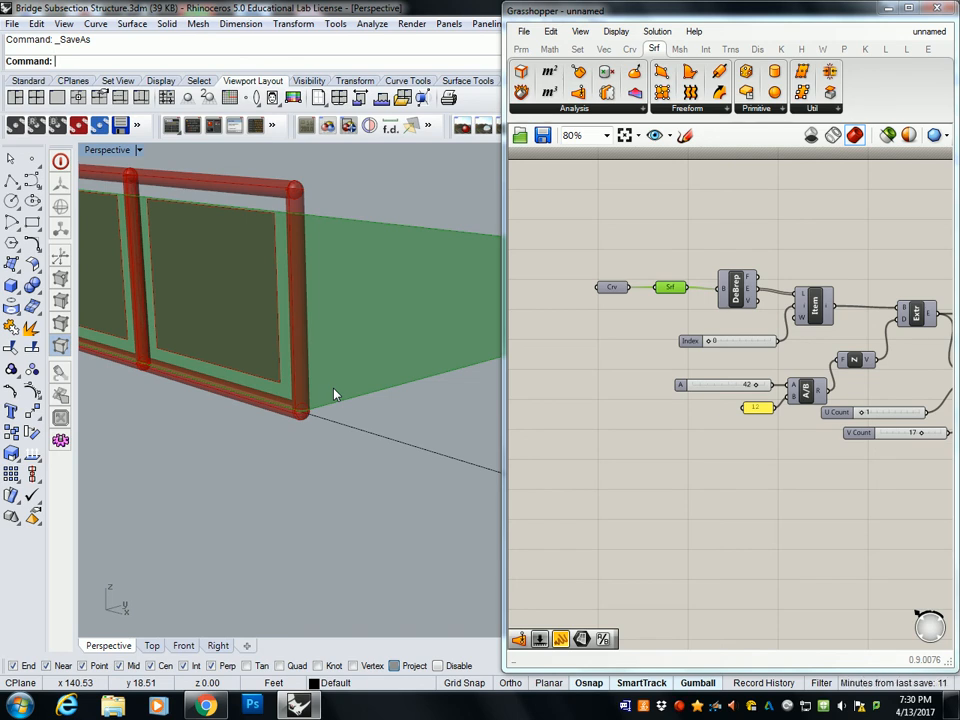
right_click_drag(792, 292, 595, 290)
left_click(725, 314)
right_click(722, 314)
left_click(759, 343)
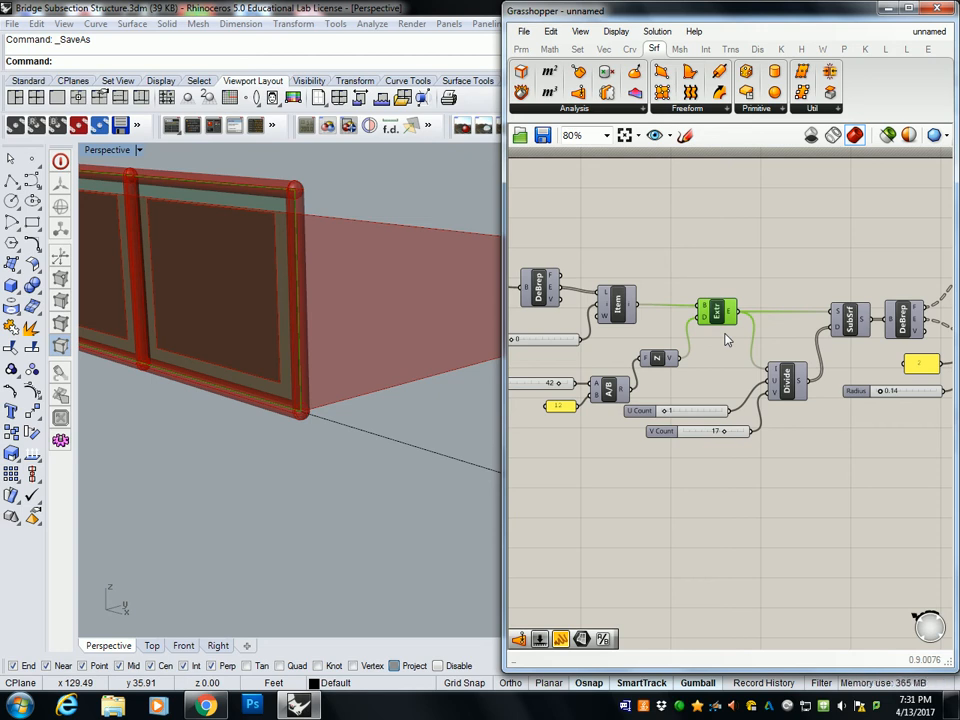
Shift all components after the Extrude component, including the U and V count sliders, further along the canvas to make room.
right_click_drag(840, 284, 585, 285)
scroll(585, 285, "down", 2)
right_click_drag(650, 283, 734, 285)
left_click_drag(930, 247, 604, 396)
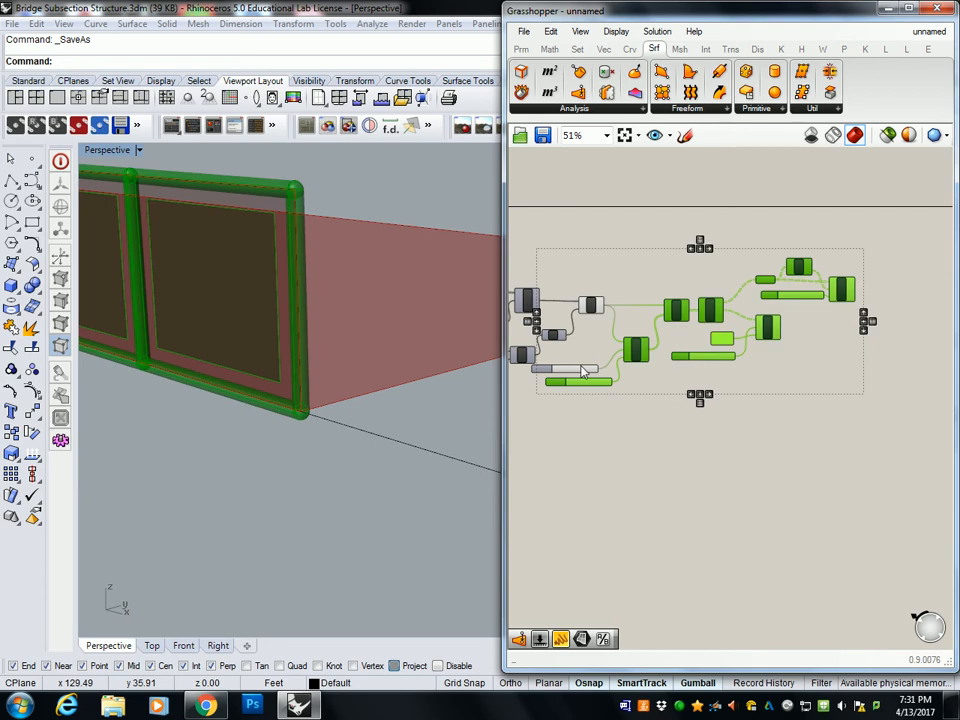
left_click_drag(633, 356, 832, 350)
right_click_drag(803, 352, 746, 374)
left_click(621, 341)
Examine the Extrude component's surface and the wires running from its output to the shifted components.
right_click_drag(621, 341, 696, 336)
scroll(696, 335, "up", 3)
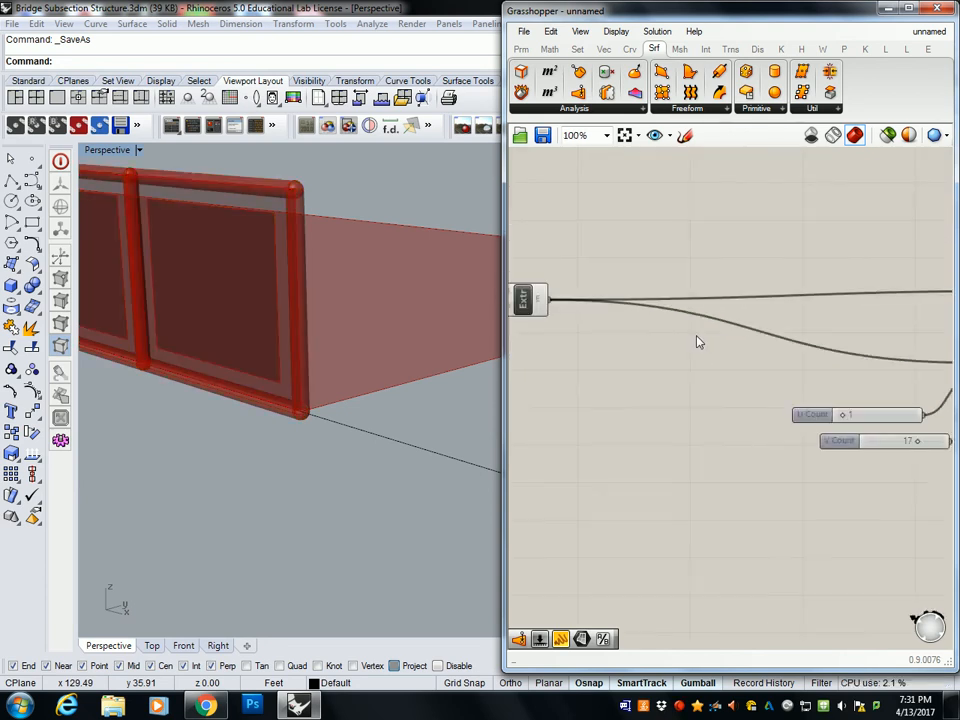
scroll(696, 335, "down", 2)
left_click(586, 314)
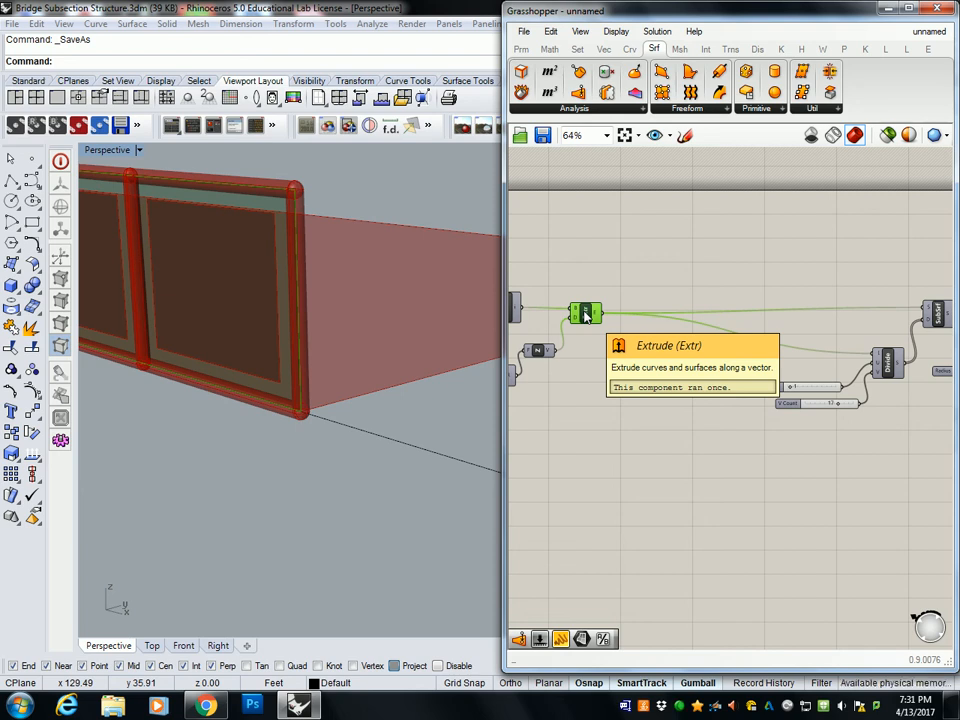
scroll(602, 300, "up", 2)
right_click_drag(602, 300, 746, 267)
scroll(746, 267, "down", 3)
right_click_drag(814, 267, 724, 288)
right_click_drag(889, 298, 938, 270)
right_click_drag(761, 257, 746, 281)
scroll(737, 272, "up", 5)
right_click_drag(661, 255, 599, 242)
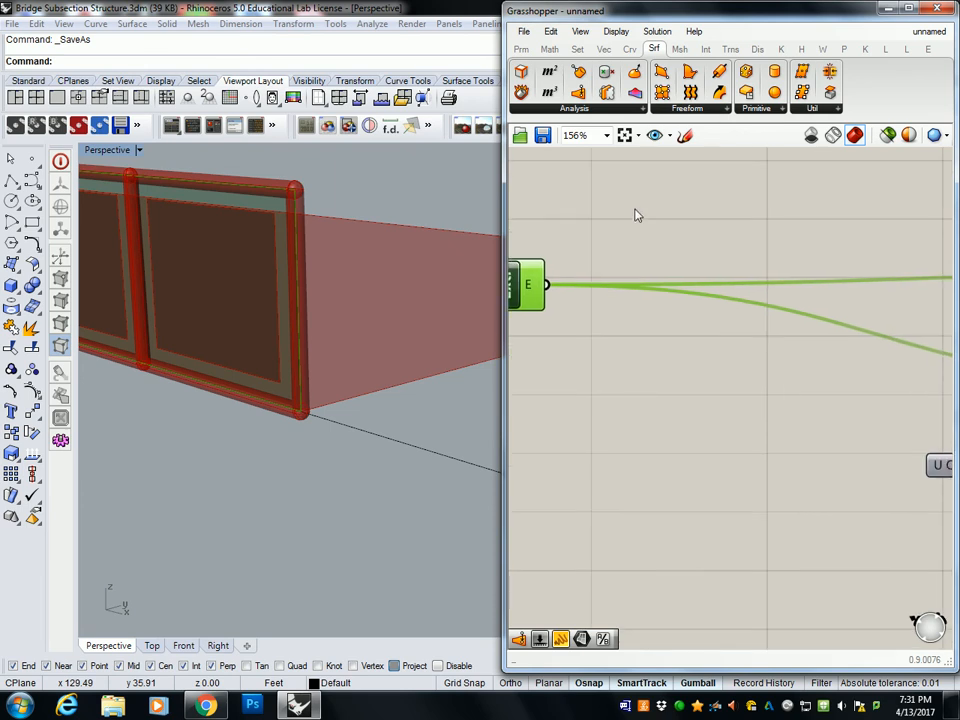
Add a Construct Domain² component with U0, U1, V0 and V1 number inputs below the Extrude component.
left_click(549, 49)
left_click(553, 107)
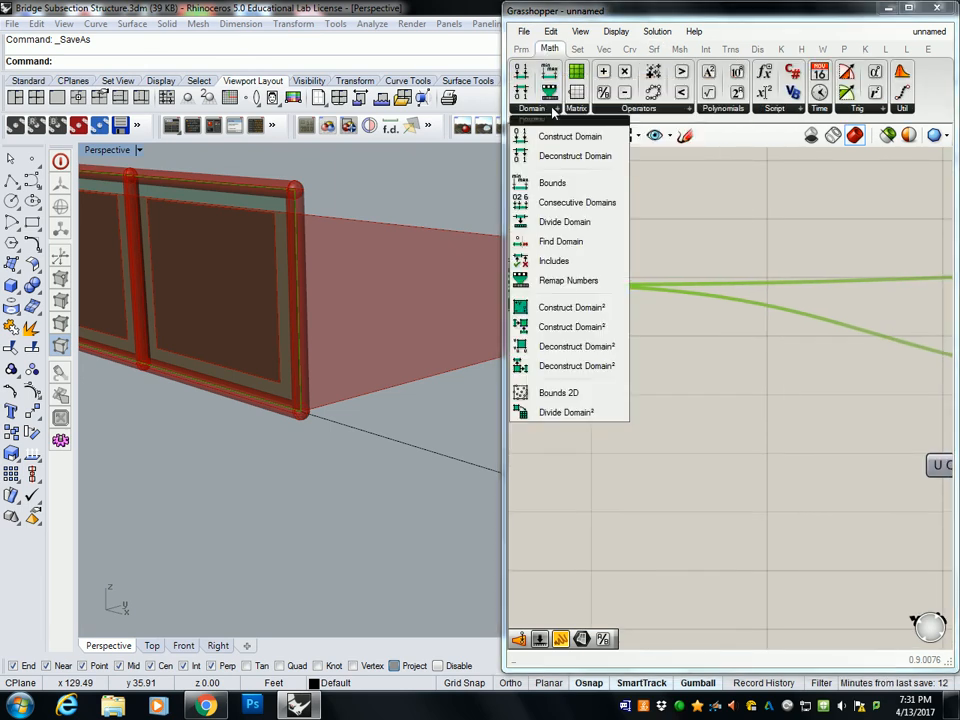
left_click(572, 307)
left_click(692, 336)
left_click_drag(692, 336, 686, 421)
Add an Isotrim component and feed it the Extrude output as surface and the Construct Domain² output as domain.
left_click(653, 48)
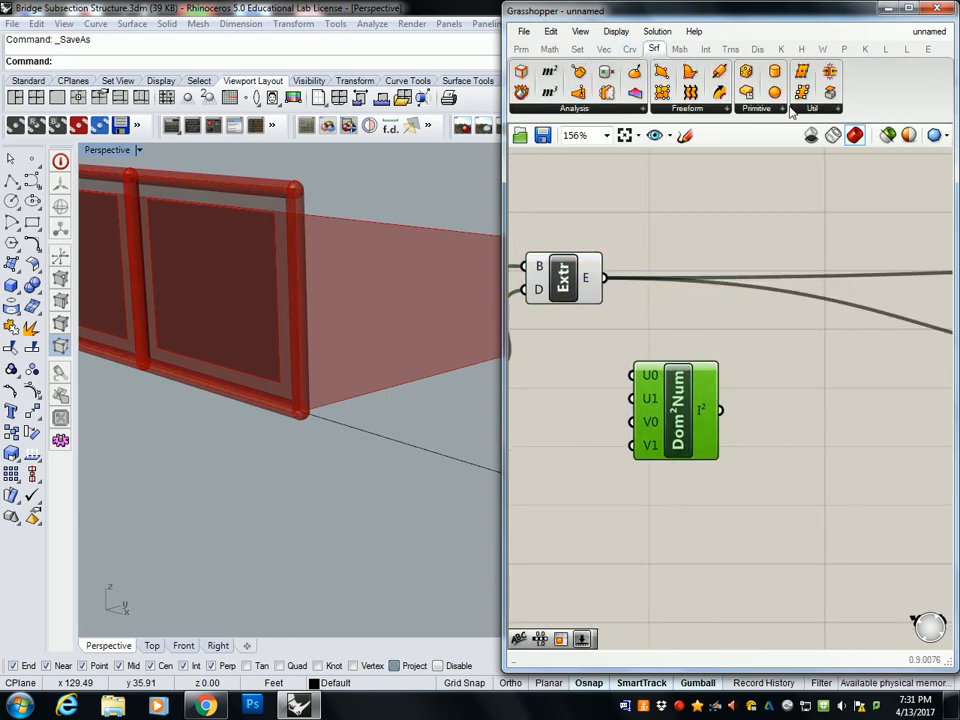
left_click(812, 108)
left_click(830, 202)
left_click_drag(782, 343, 793, 340)
left_click_drag(604, 277, 755, 314)
left_click_drag(722, 407, 759, 356)
right_click_drag(717, 389, 841, 337)
left_click_drag(793, 357, 784, 383)
Create a two-decimal number slider from 0 to 1.00 beside the Construct Domain² component and duplicate it three times.
double_click(664, 383)
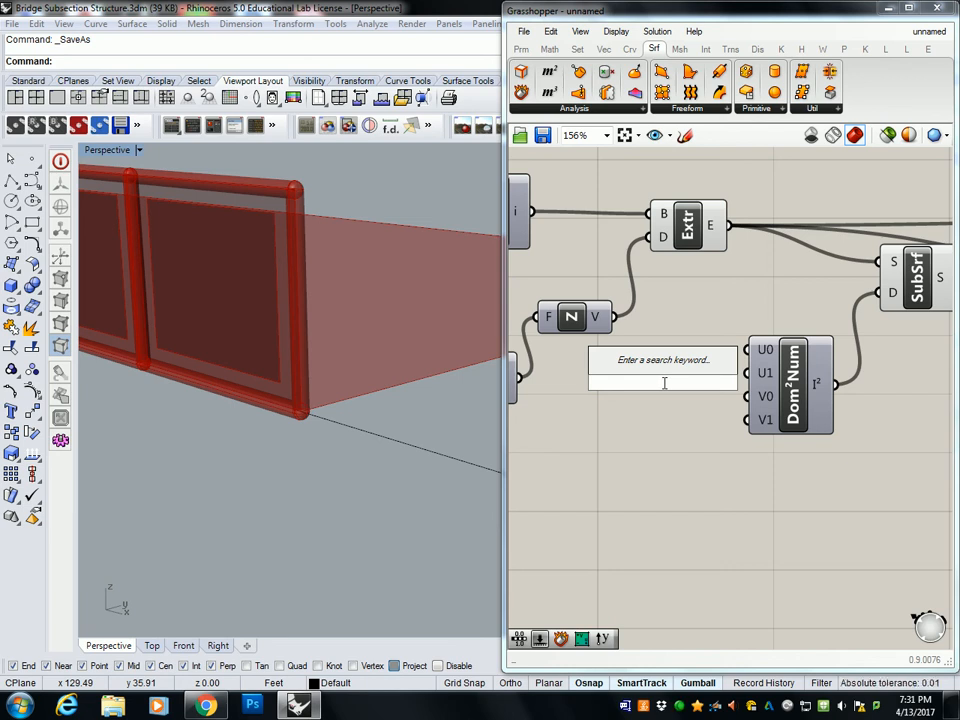
type("0<100")
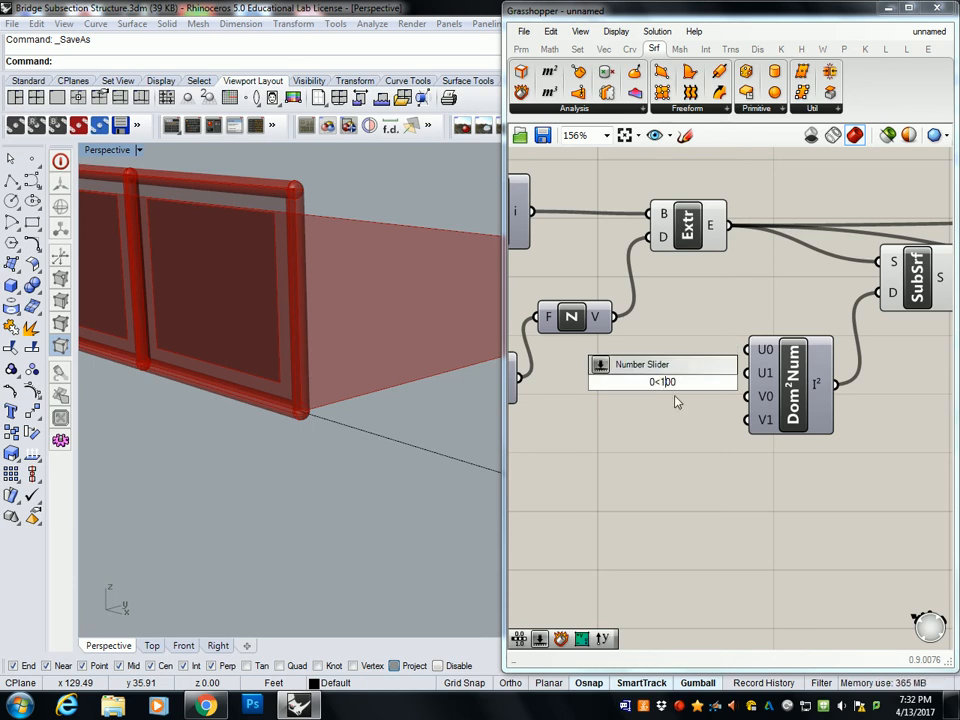
key("Return")
double_click(646, 391)
type("0<100")
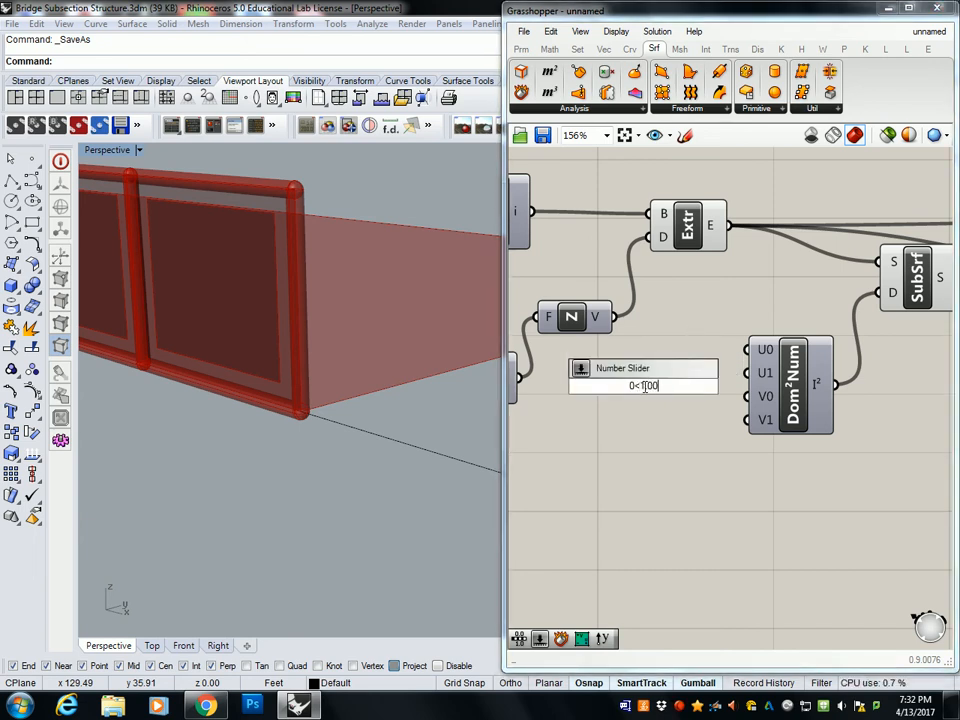
key("Return")
left_click_drag(658, 406, 656, 516)
key("ctrl+c")
key("ctrl+v")
key("ctrl+v")
key("ctrl+v")
Connect the four sliders to the U0, U1, V0 and V1 inputs and set U max and V max to 1.00.
left_click_drag(822, 355, 825, 442)
left_click(713, 416)
left_click_drag(716, 418, 775, 412)
left_click_drag(729, 454, 780, 434)
left_click_drag(722, 483, 780, 458)
left_click_drag(724, 516, 780, 481)
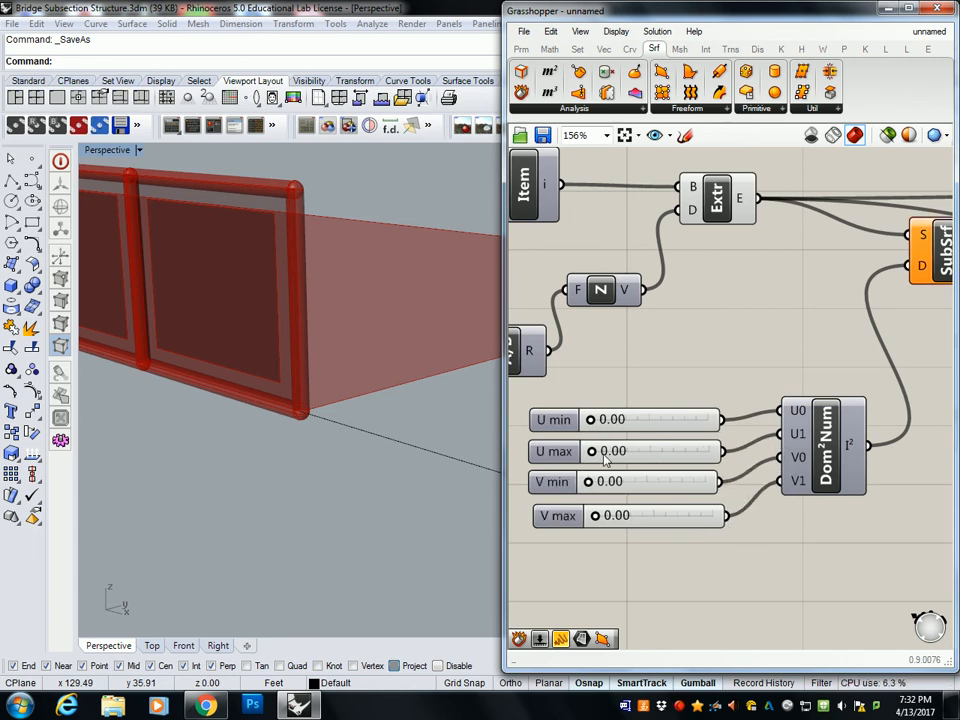
left_click_drag(591, 451, 765, 461)
left_click_drag(598, 516, 815, 532)
Reparameterize the surface input of the new Isotrim component.
right_click_drag(771, 524, 677, 369)
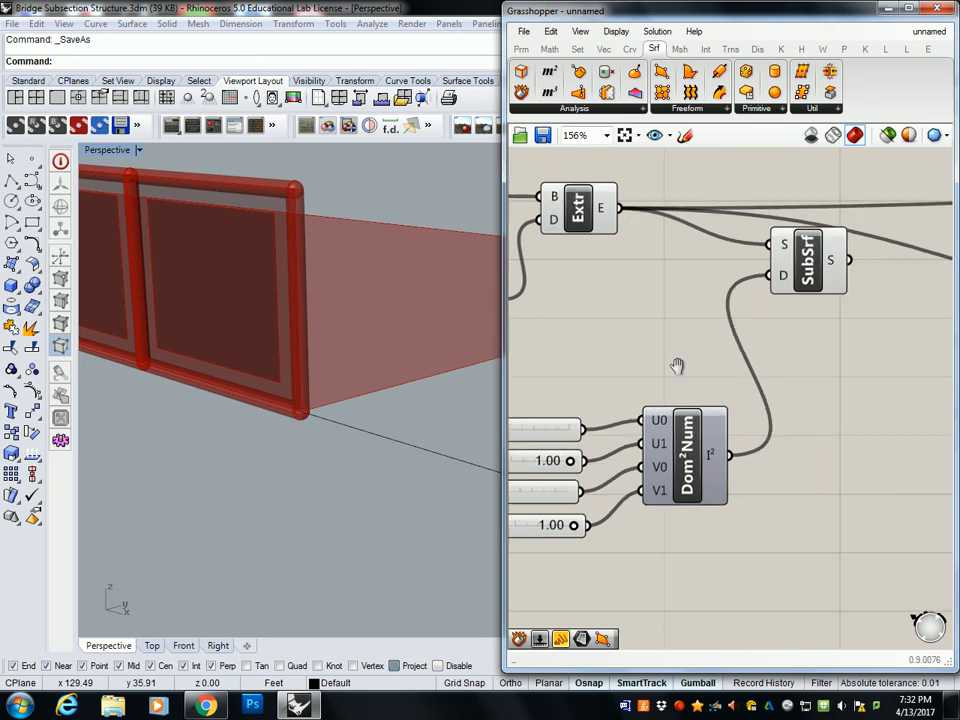
left_click(782, 289)
right_click_drag(343, 360, 405, 302)
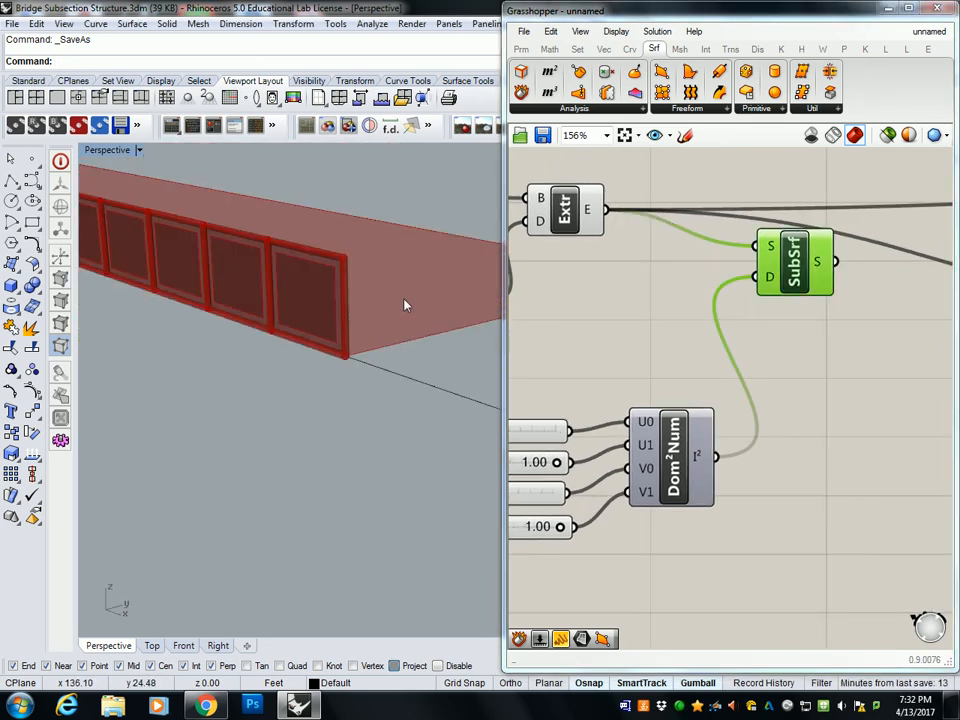
scroll(377, 264, "down", 3)
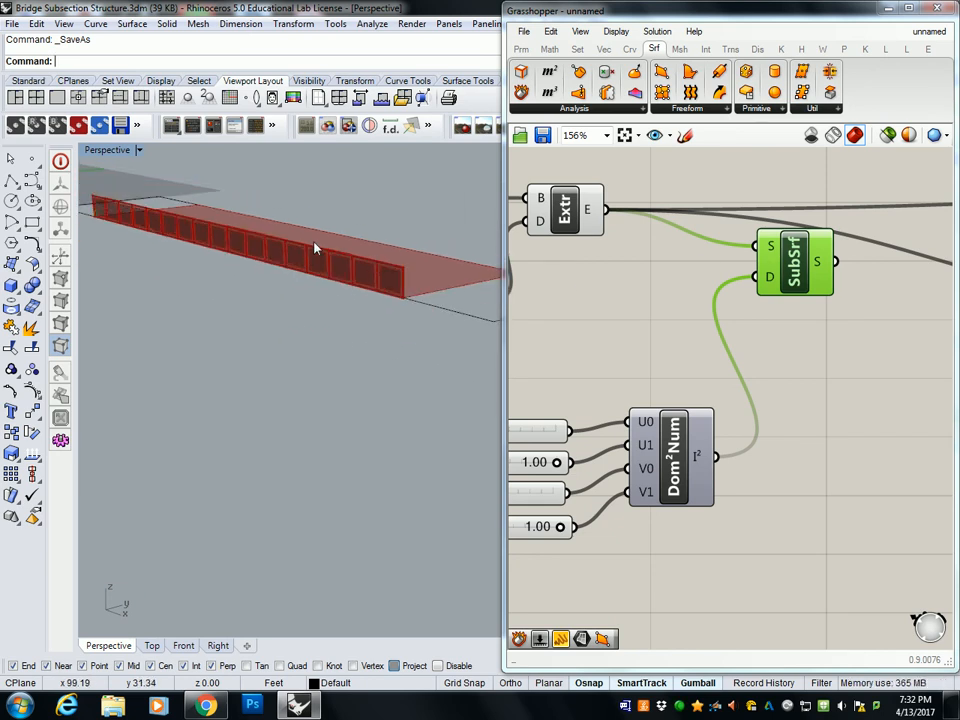
scroll(94, 199, "up", 3)
scroll(100, 228, "up", 2)
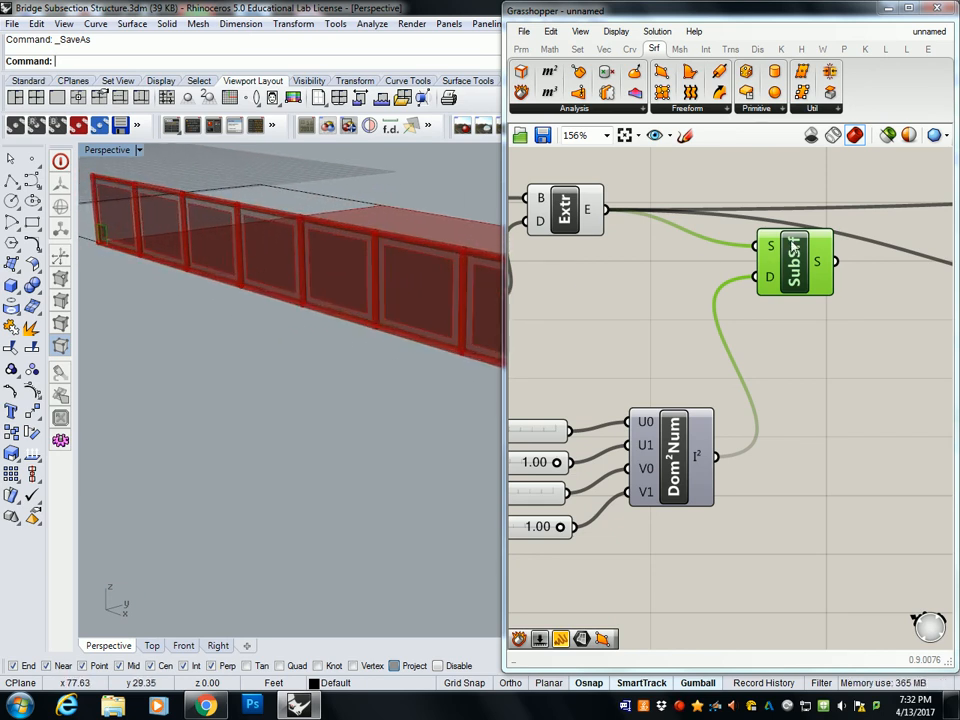
right_click(771, 251)
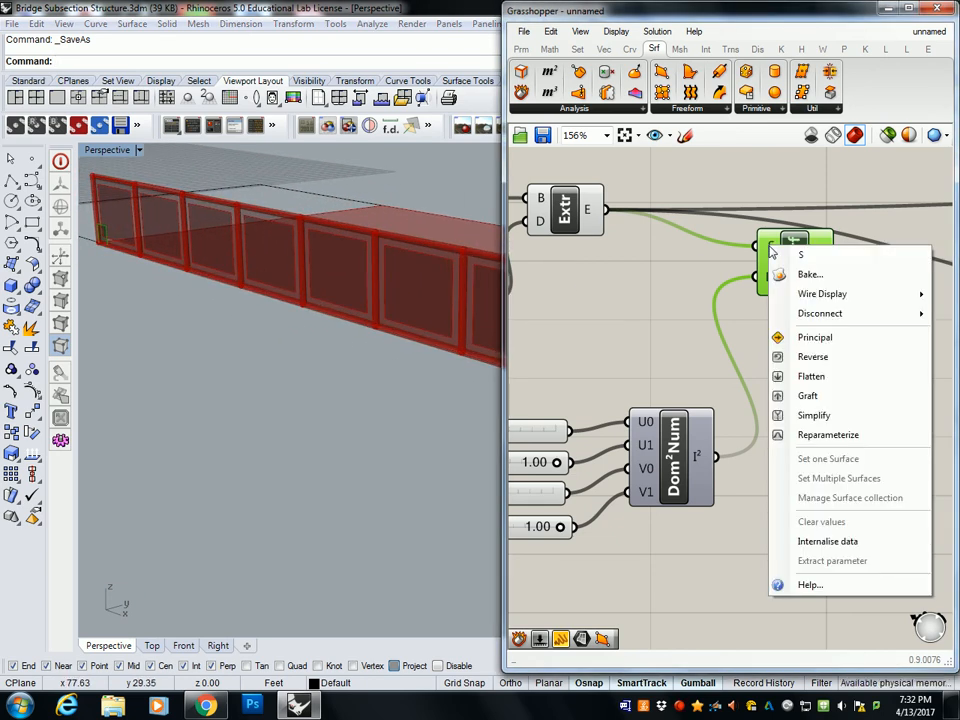
left_click(822, 435)
Trim the lower edge of the extruded surface by setting the U min slider to 0.12, with V min at 0.00.
right_click_drag(461, 306, 316, 304)
right_click_drag(584, 402, 752, 381)
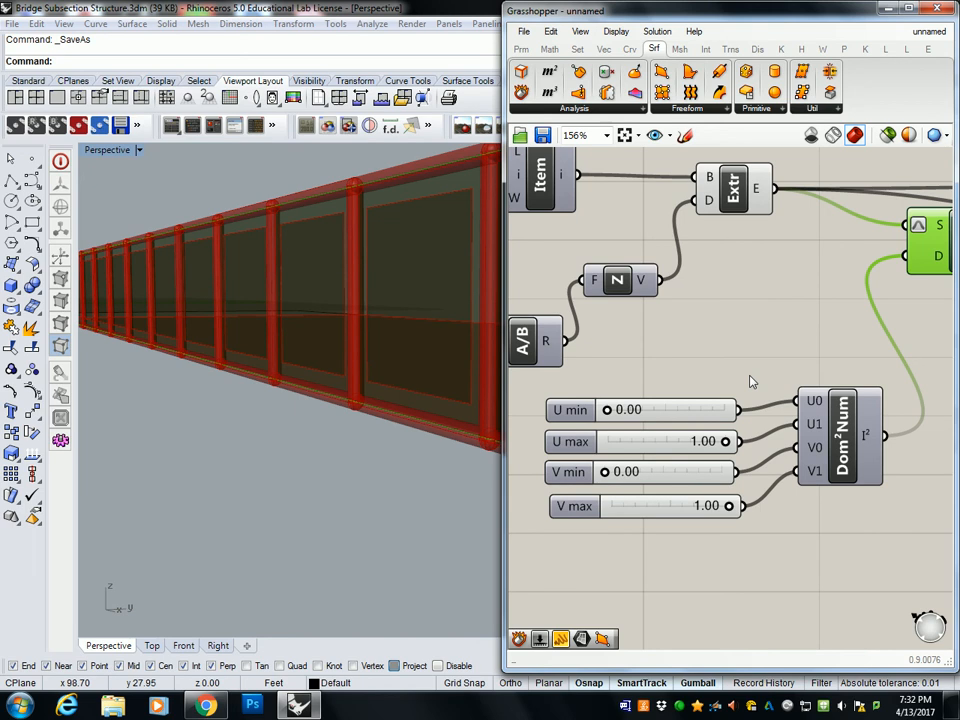
mouse_move(607, 472)
left_mouse_down()
mouse_move(703, 479)
mouse_move(680, 490)
mouse_move(601, 484)
left_mouse_up()
left_click_drag(607, 410, 621, 416)
mouse_move(385, 430)
right_mouse_down()
mouse_move(379, 409)
mouse_move(381, 417)
right_mouse_up()
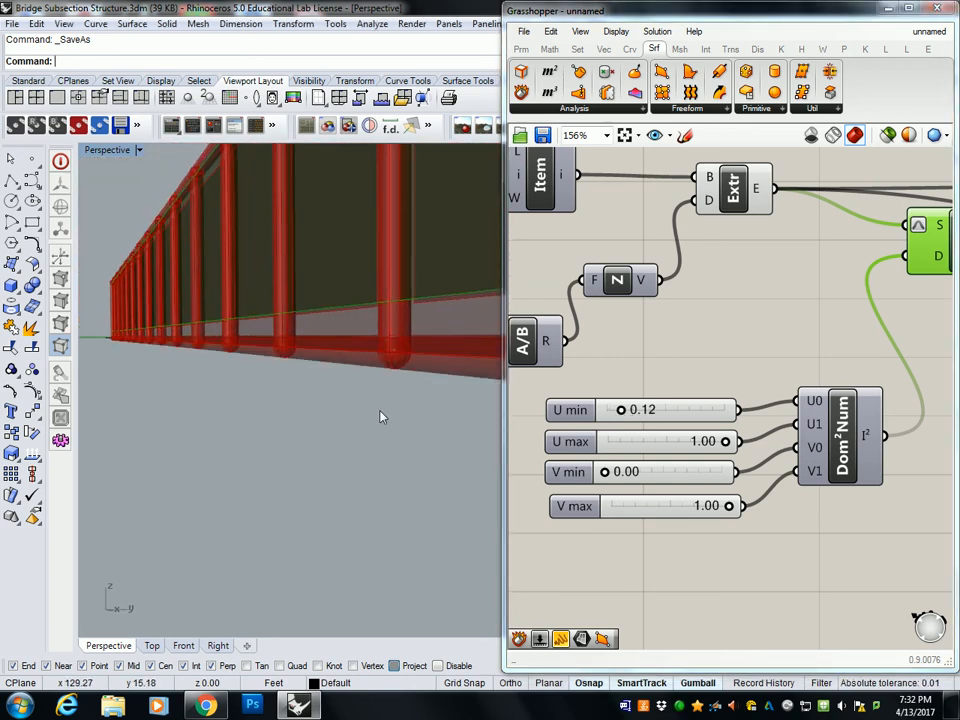
Examine the original and new Isotrim components and the wiring between the Extrude and Divide Domain² components.
scroll(778, 293, "down", 4)
right_click_drag(778, 293, 759, 279)
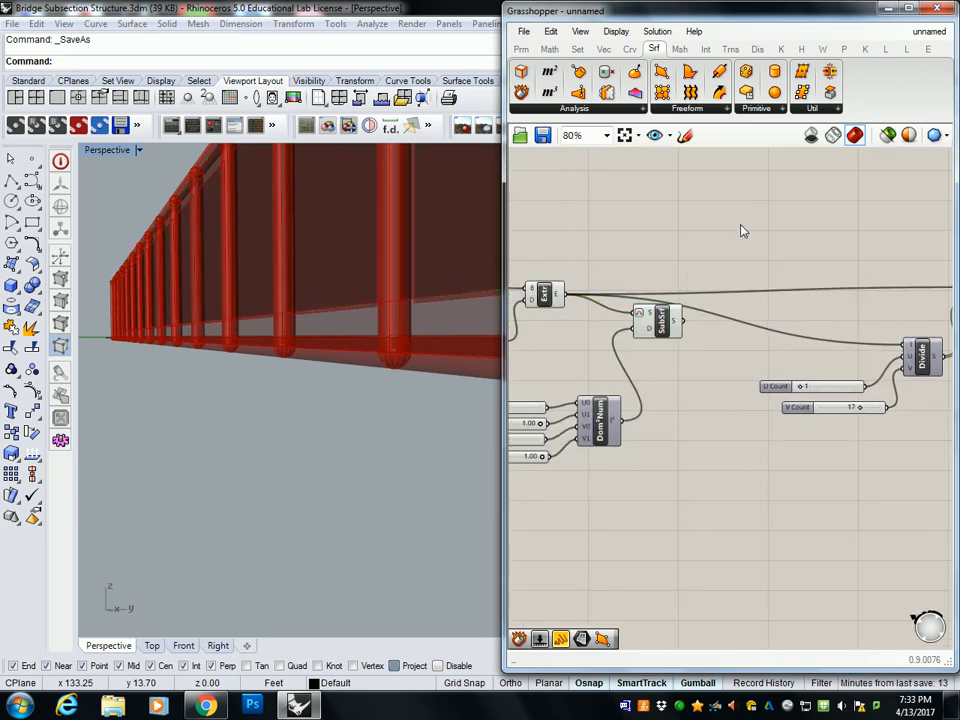
right_click_drag(741, 231, 615, 300)
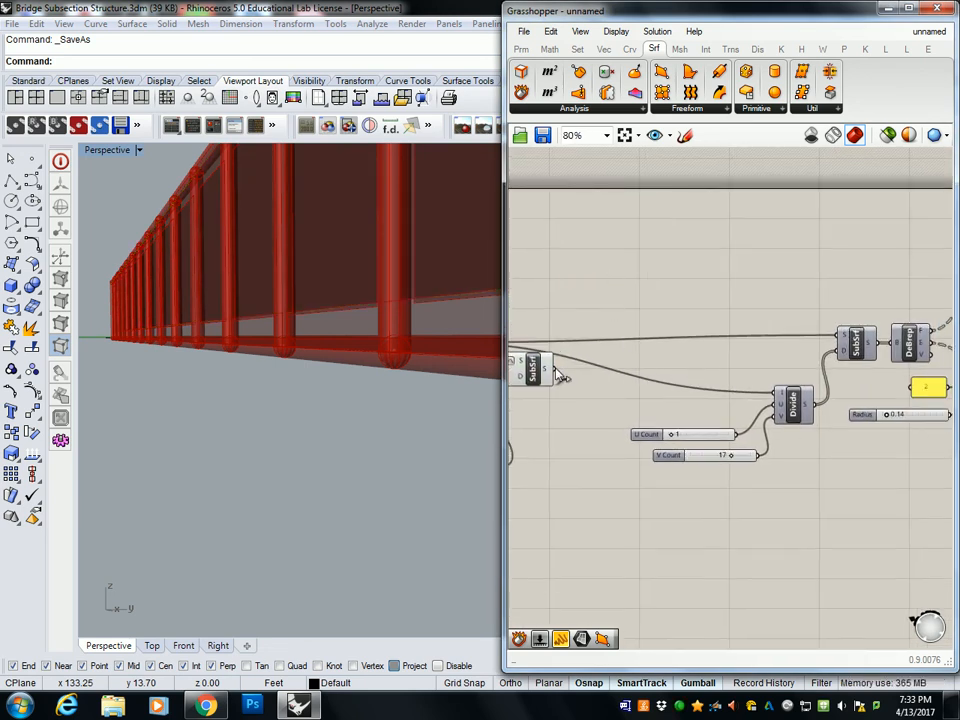
right_click(670, 305)
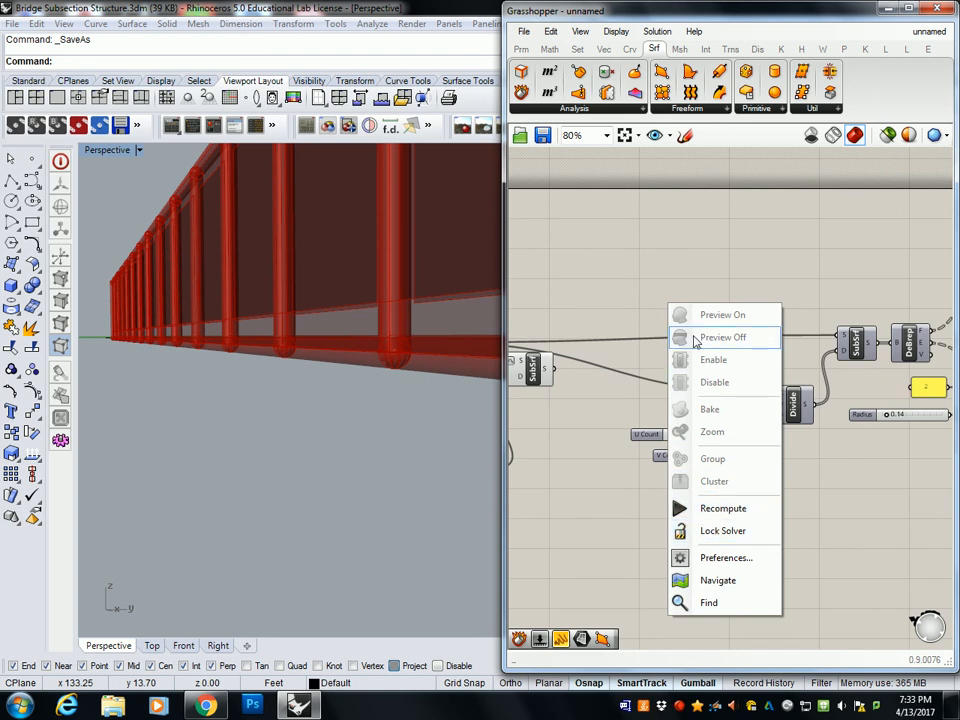
left_click(705, 267)
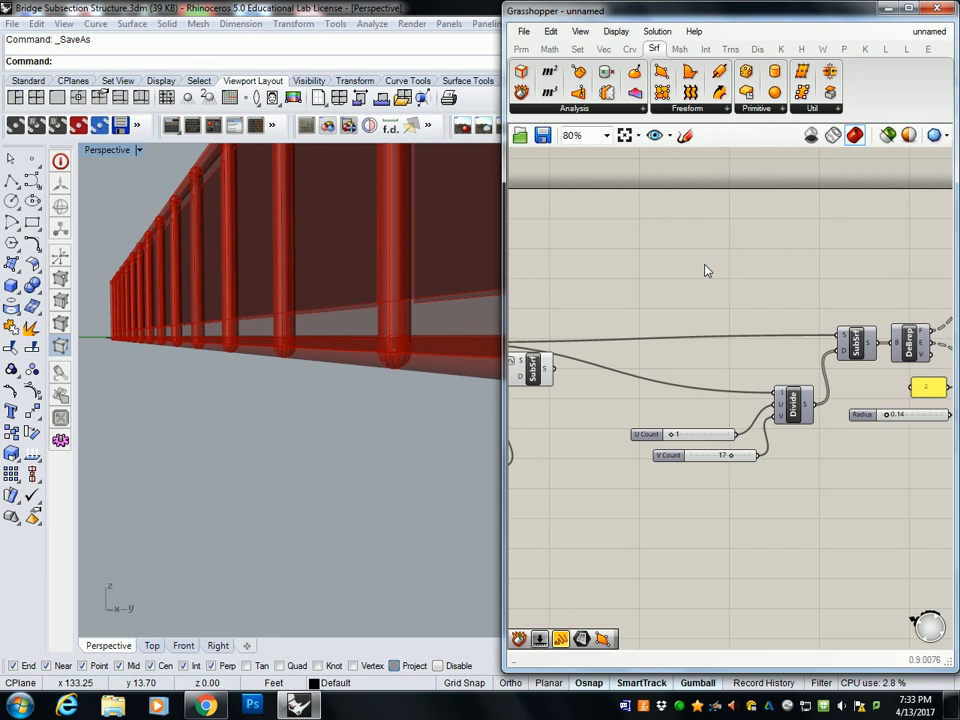
scroll(707, 268, "down", 2)
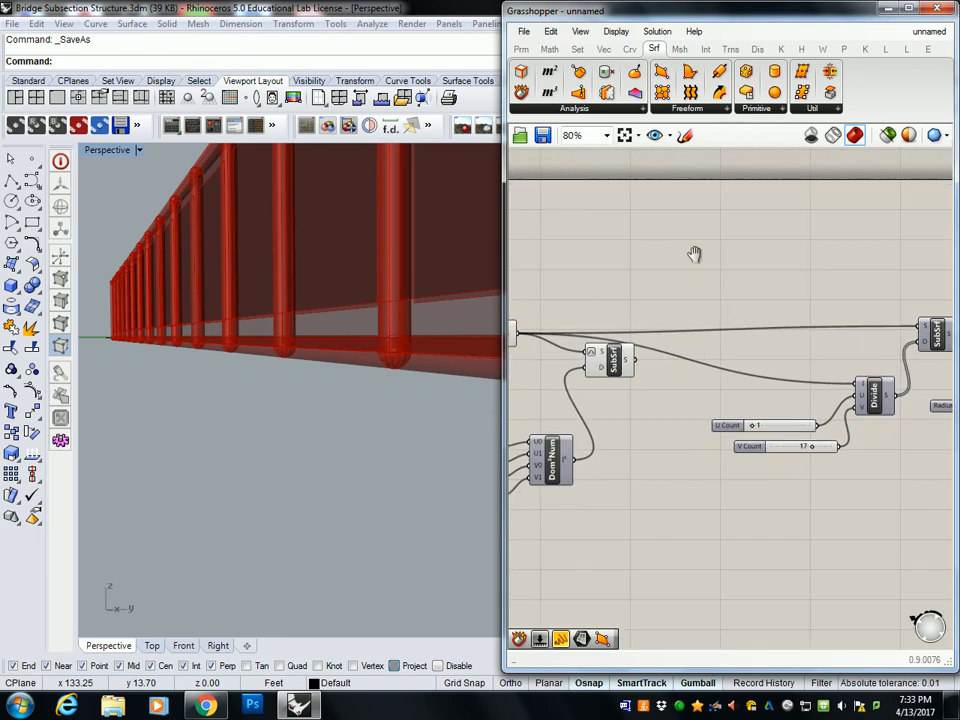
scroll(755, 287, "up", 2)
left_click(853, 305)
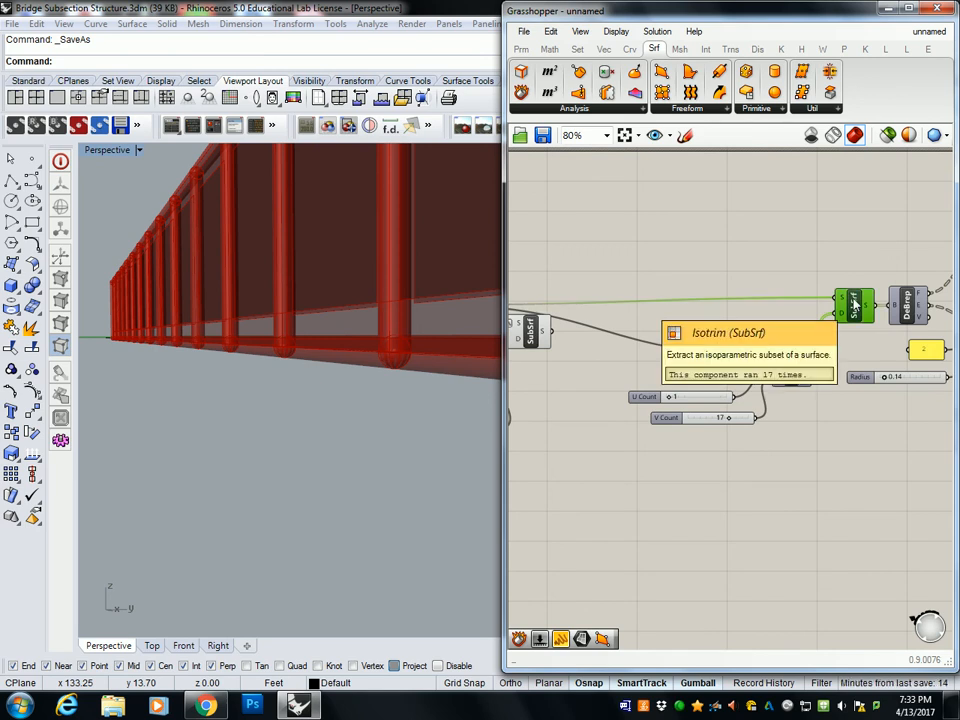
left_click(536, 333)
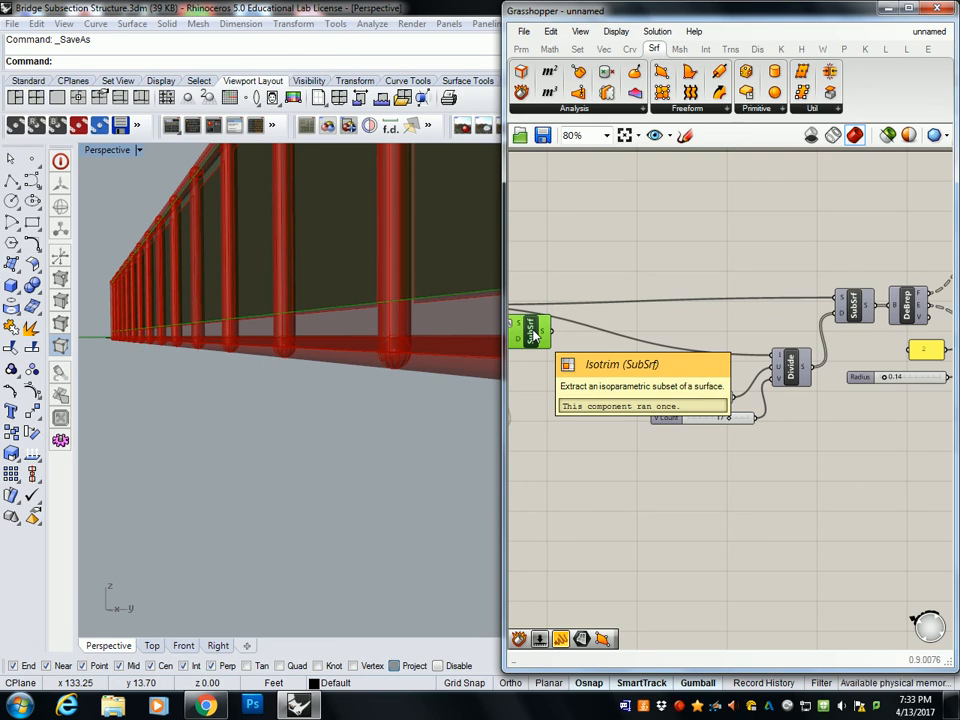
left_click(690, 240)
Lock the solver and connect the new Isotrim's surface output to the Divide Domain² domain input.
right_click(659, 224)
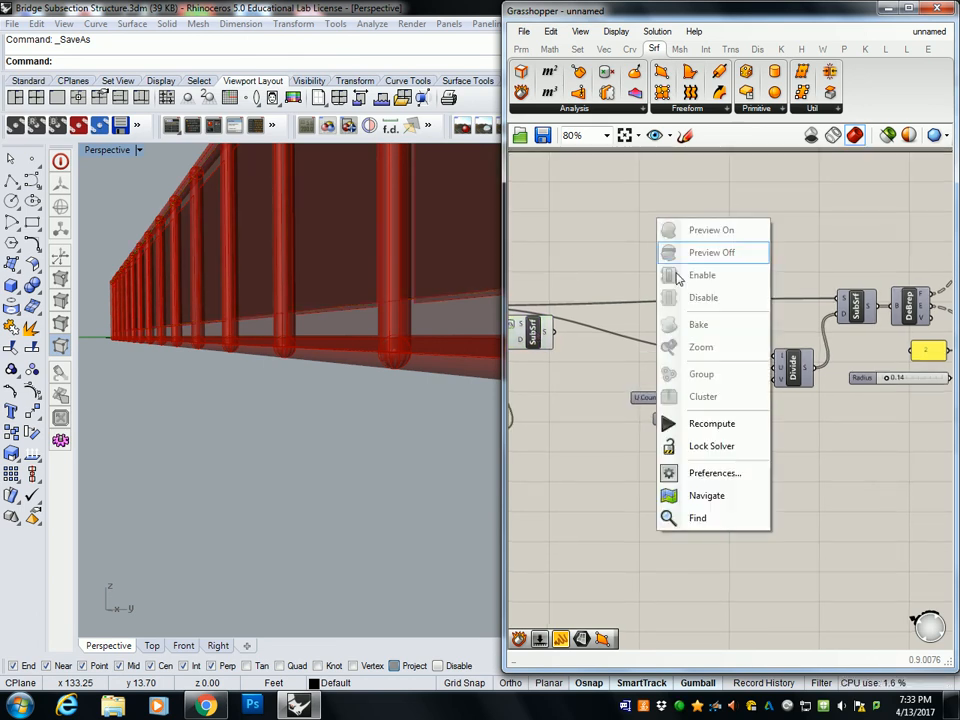
left_click(705, 446)
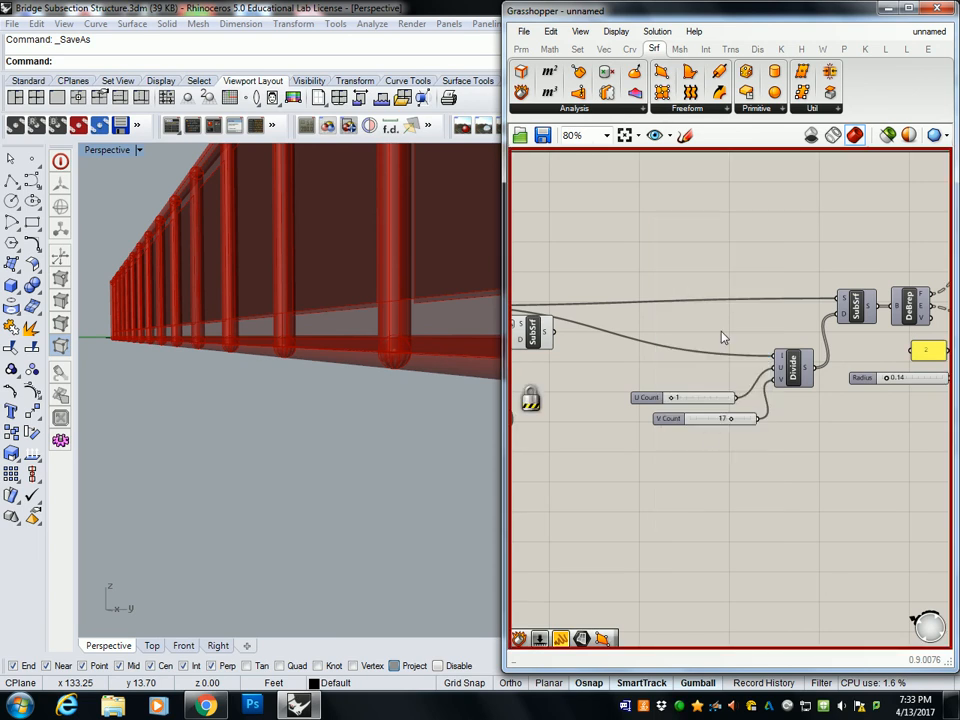
right_click(687, 258)
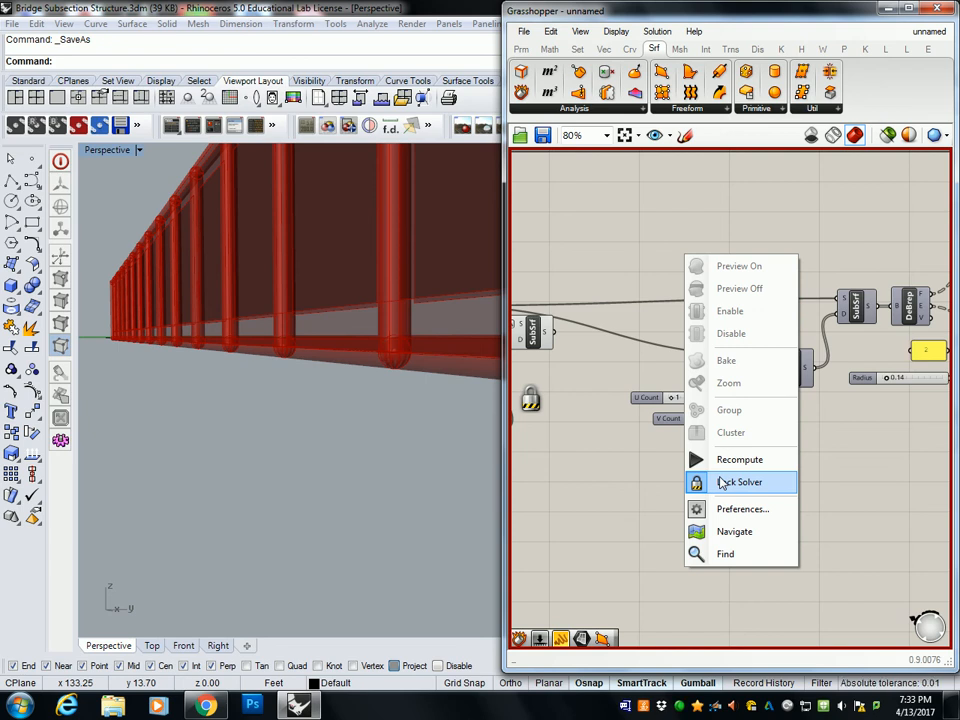
left_click(554, 212)
left_click_drag(555, 334, 777, 358)
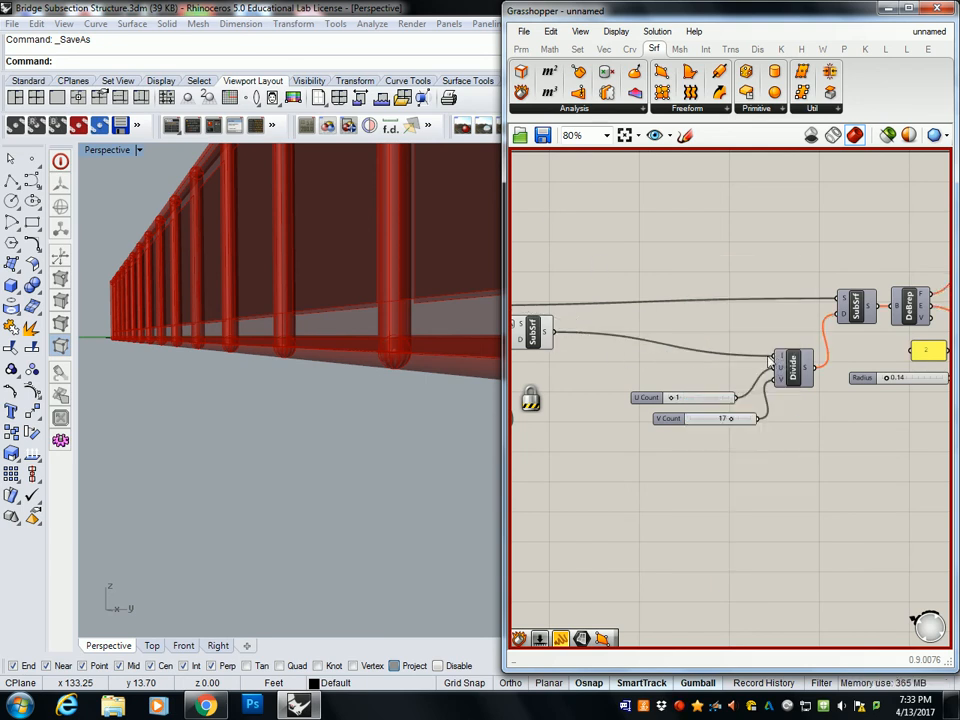
Connect the trimming Isotrim's surface output to the surface input of the panel-subdividing Isotrim and unlock the solver.
right_click_drag(627, 324, 718, 325)
left_click_drag(625, 336, 627, 346)
right_click_drag(649, 333, 616, 343)
scroll(635, 345, "down", 1)
right_click_drag(740, 343, 763, 344)
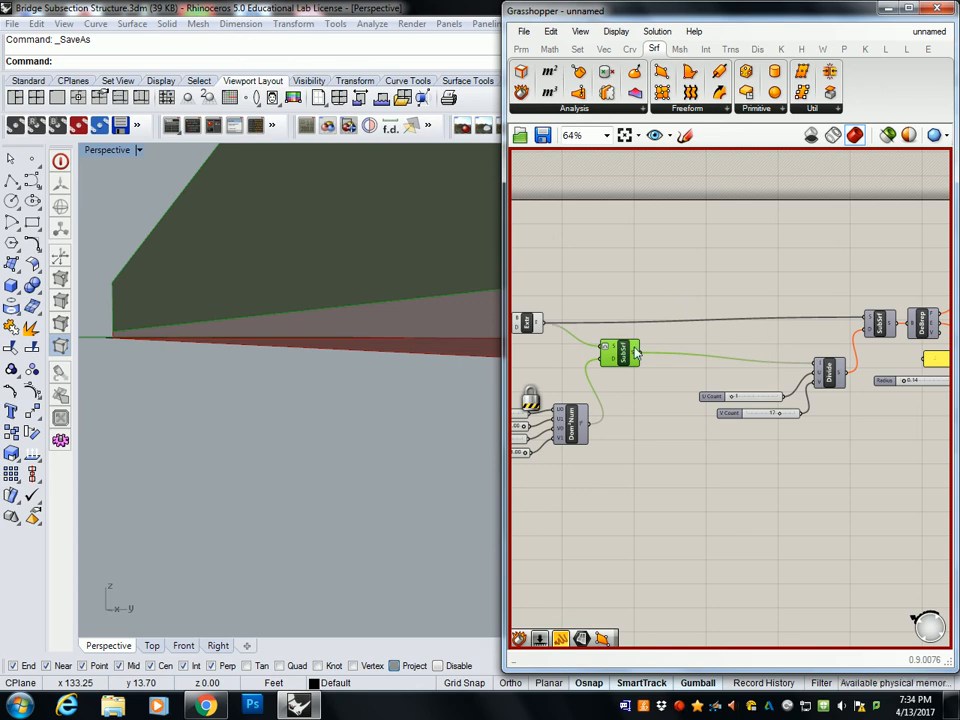
left_click_drag(638, 355, 868, 319)
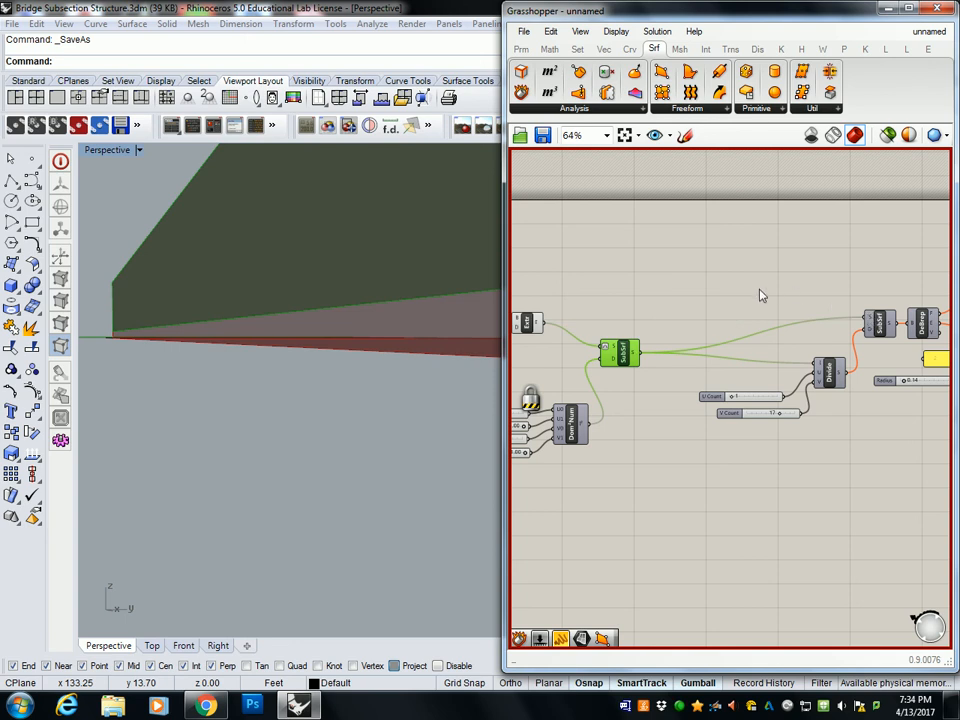
right_click(656, 289)
left_click(700, 514)
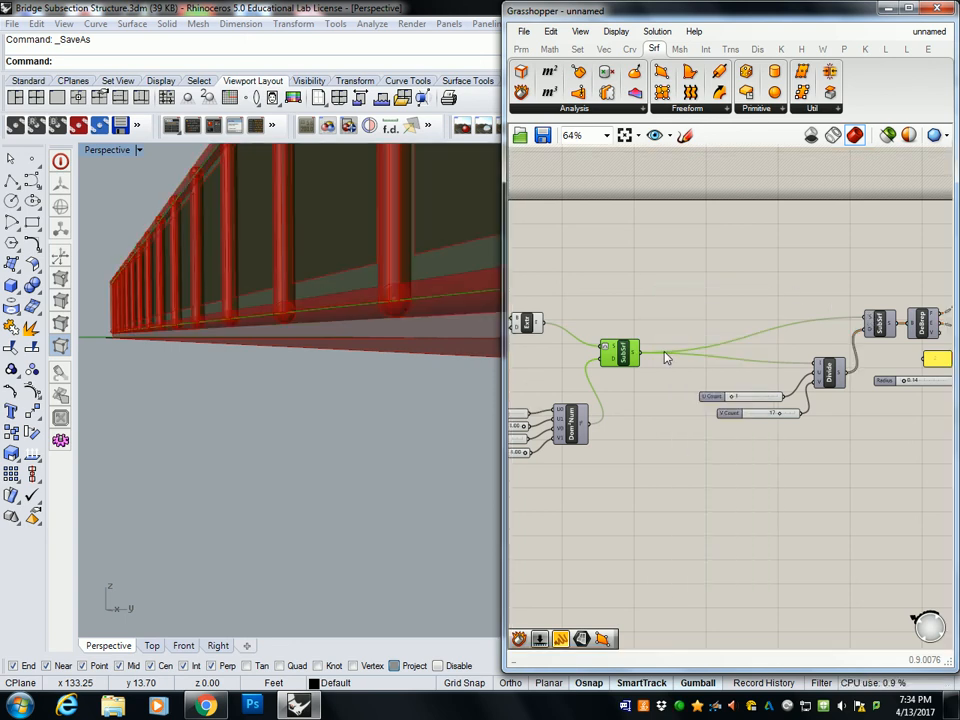
Turn off the preview of the Extrude component so only the trimmed railing surface is displayed.
right_click_drag(415, 270, 459, 295)
scroll(412, 306, "down", 2)
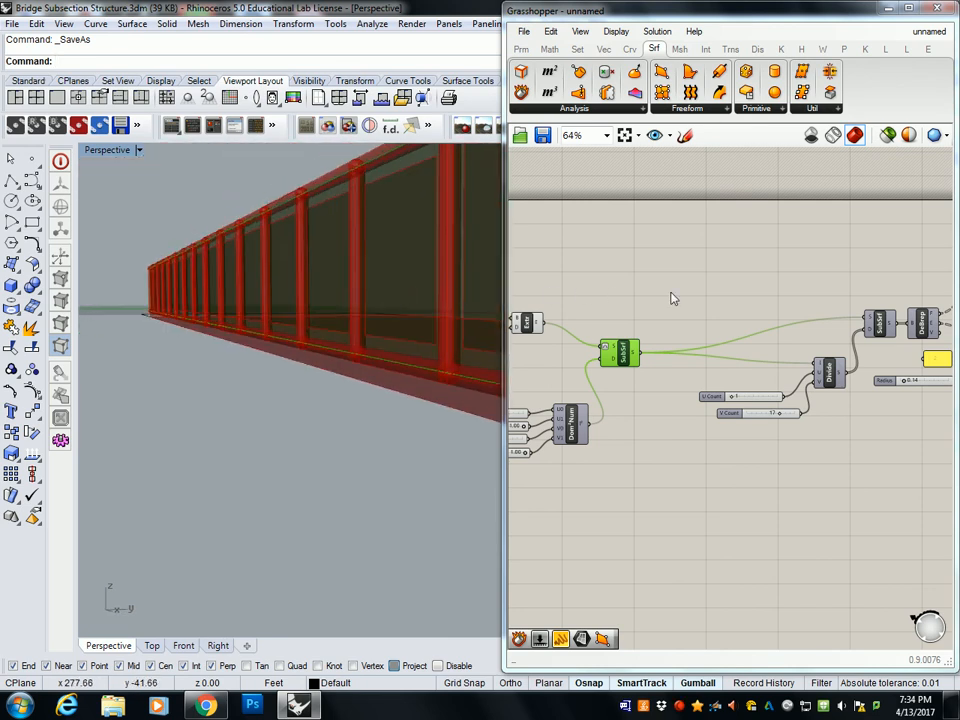
right_click_drag(366, 285, 372, 288)
right_click_drag(648, 309, 872, 297)
right_click_drag(660, 251, 760, 260)
left_click_drag(594, 221, 914, 436)
right_click_drag(926, 297, 817, 308)
left_click(821, 312)
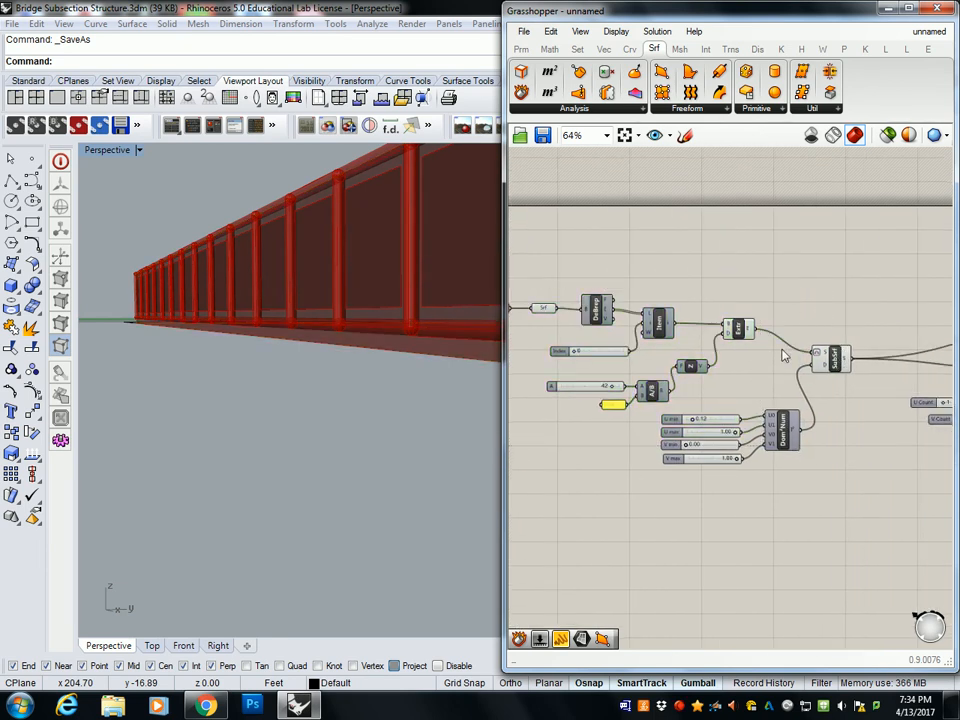
left_click(737, 328)
right_click(740, 326)
right_click_drag(435, 332, 434, 324)
right_click_drag(770, 273, 732, 275)
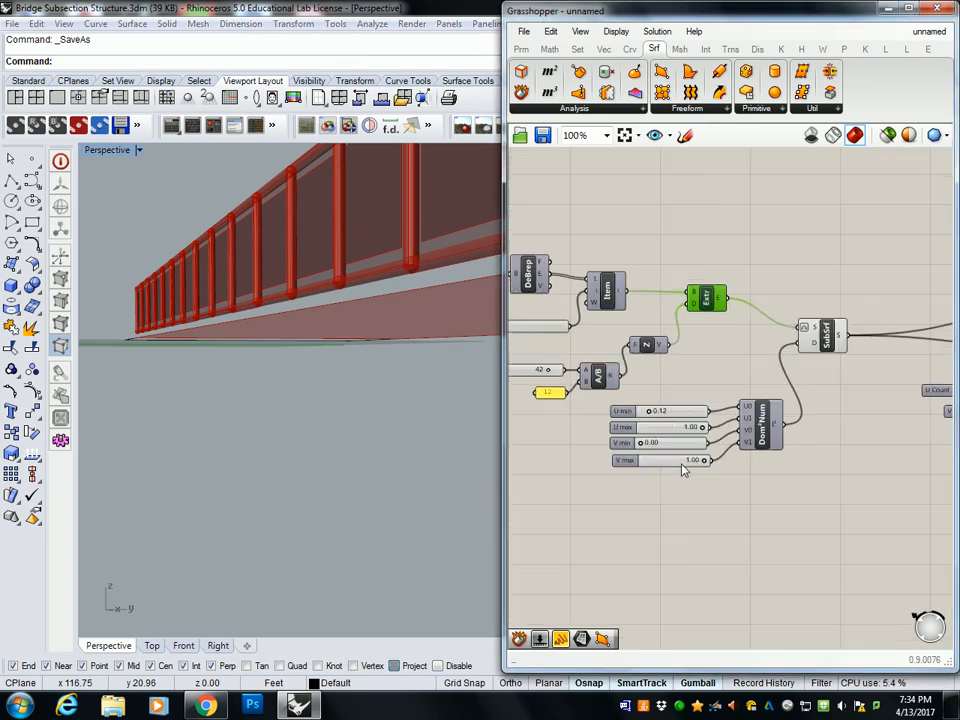
Raise the railing's lower edge above the deck by setting the U min slider to 0.16.
scroll(680, 468, "up", 4)
right_click(356, 284)
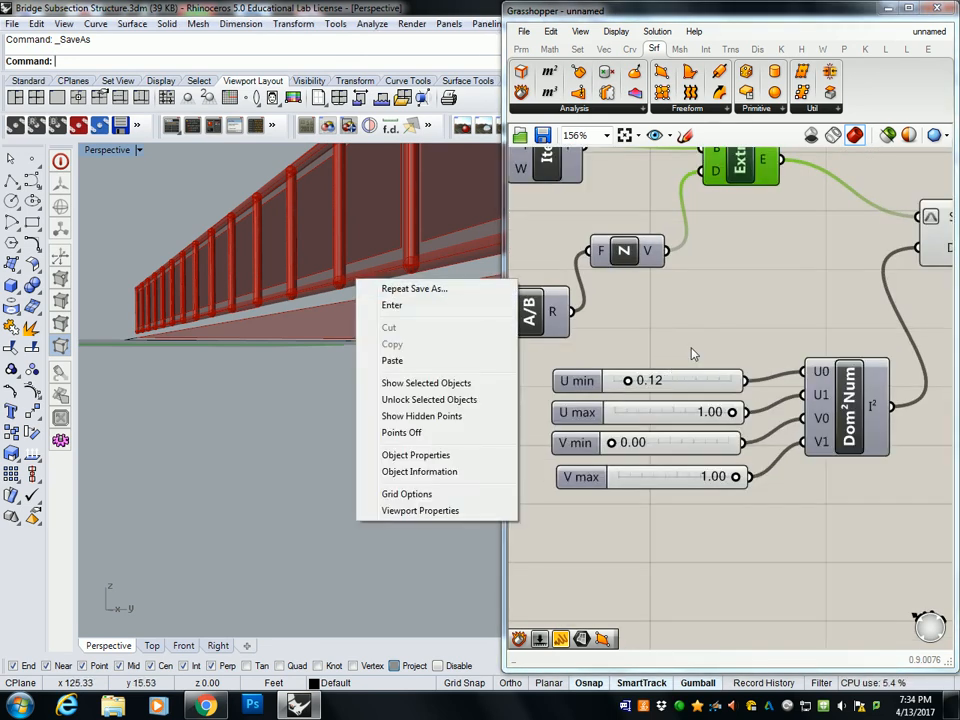
left_click(670, 368)
left_click_drag(627, 380, 593, 388)
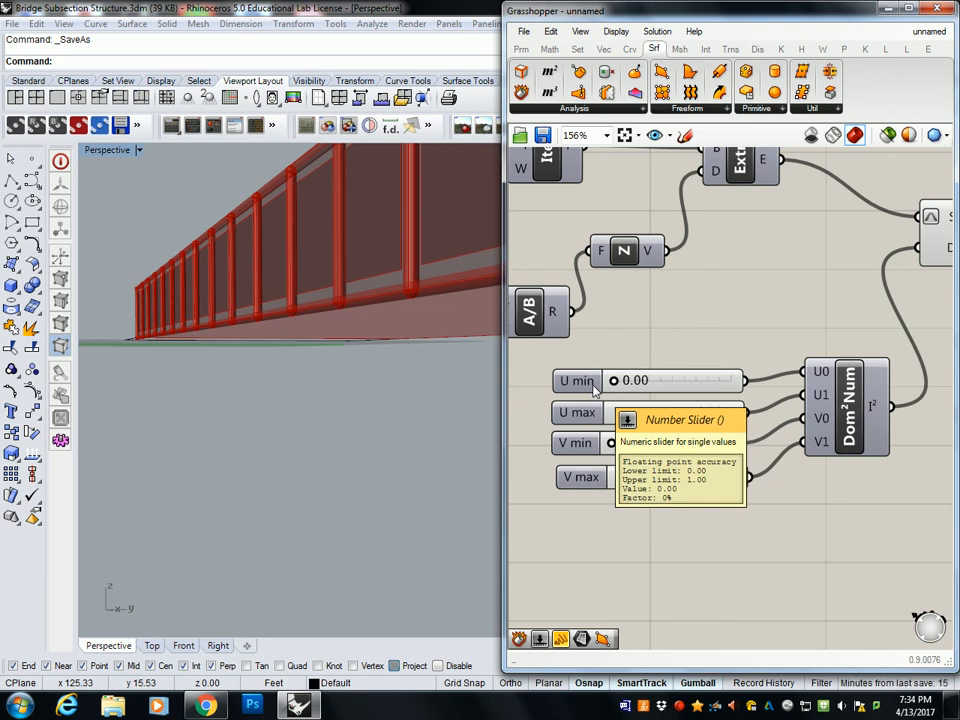
left_click_drag(614, 385, 634, 391)
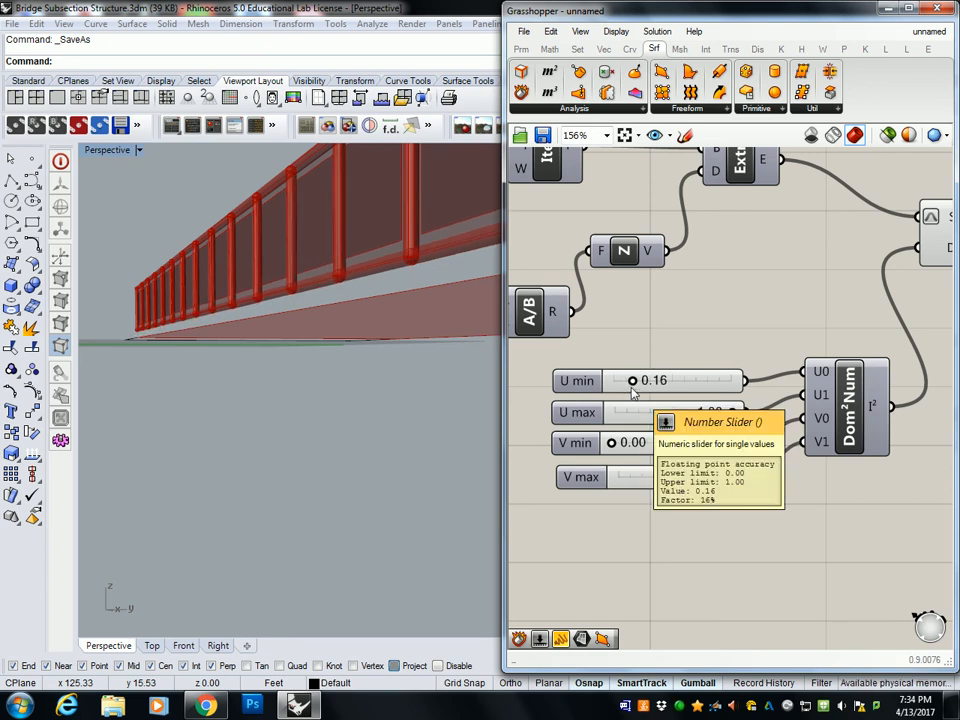
right_click_drag(436, 320, 360, 330)
scroll(414, 327, "down", 3)
scroll(358, 330, "down", 4)
scroll(202, 325, "up", 6)
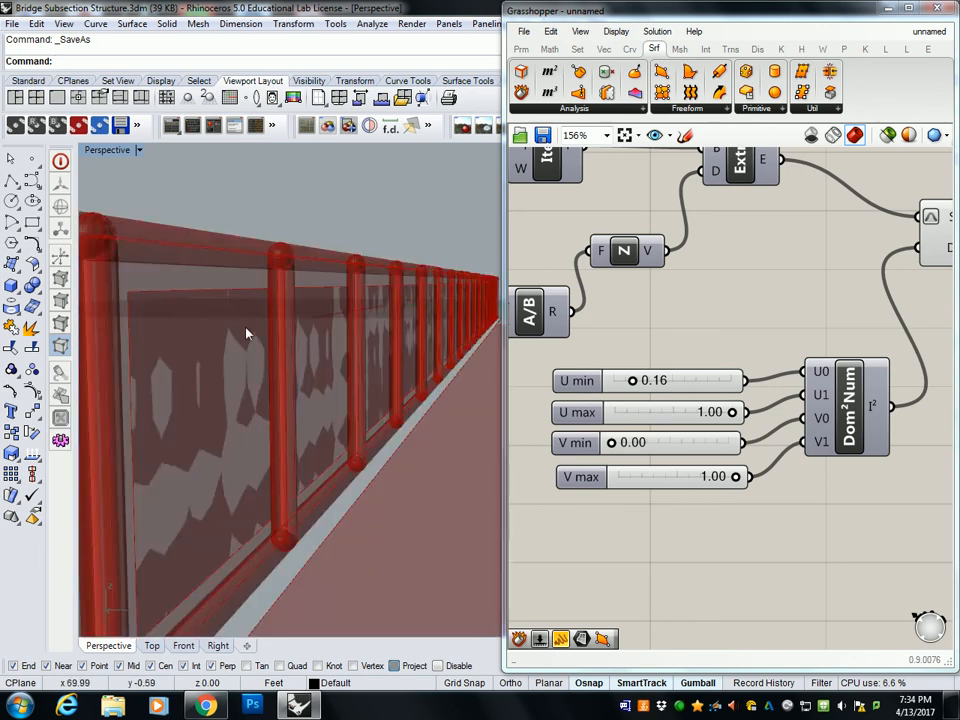
scroll(202, 325, "down", 6)
right_click_drag(294, 344, 283, 340)
Examine the trimming Isotrim and Construct Domain² components and how they feed the panel subdivision.
right_click_drag(730, 294, 624, 280)
right_click_drag(890, 294, 686, 388)
scroll(793, 354, "down", 2)
right_click_drag(812, 354, 835, 329)
scroll(836, 326, "down", 3)
left_click_drag(812, 279, 715, 416)
right_click_drag(795, 382, 650, 436)
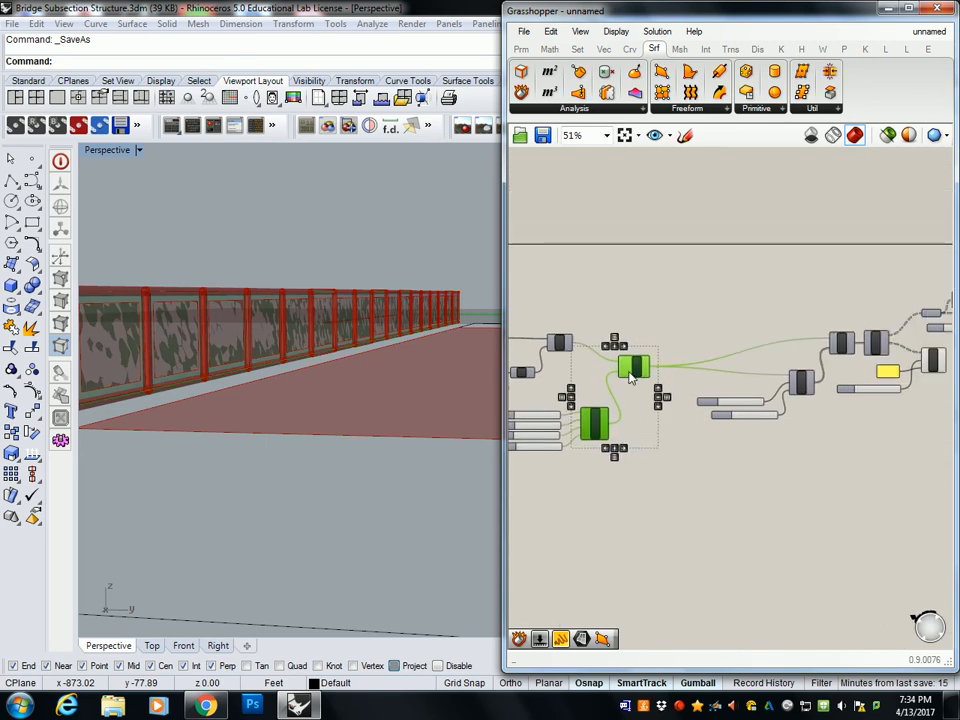
right_click_drag(656, 390, 736, 361)
scroll(704, 380, "up", 3)
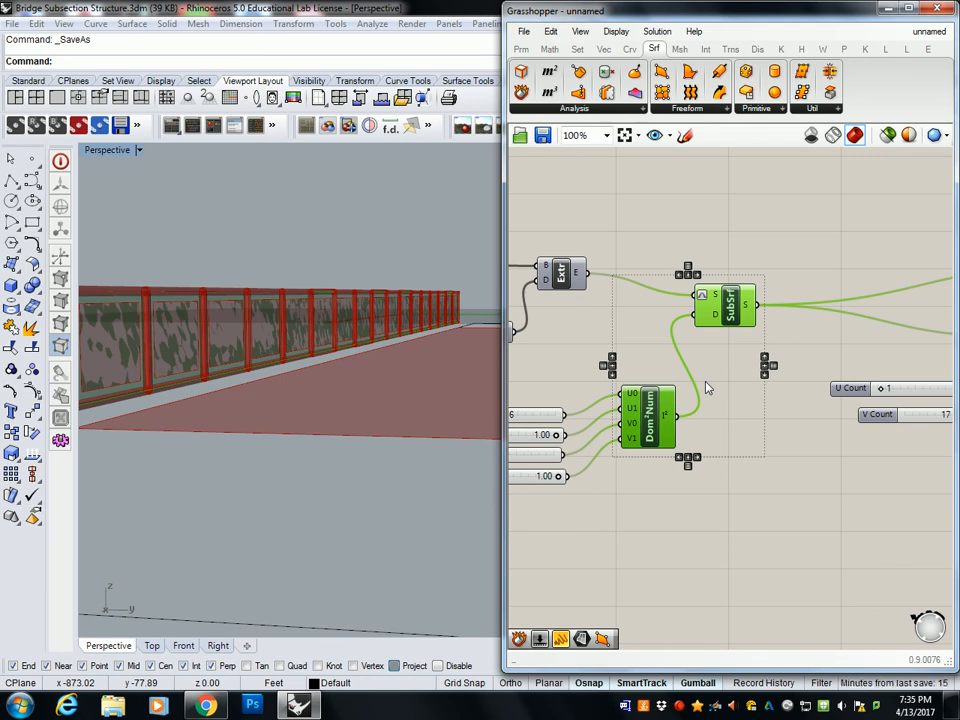
left_click(680, 706)
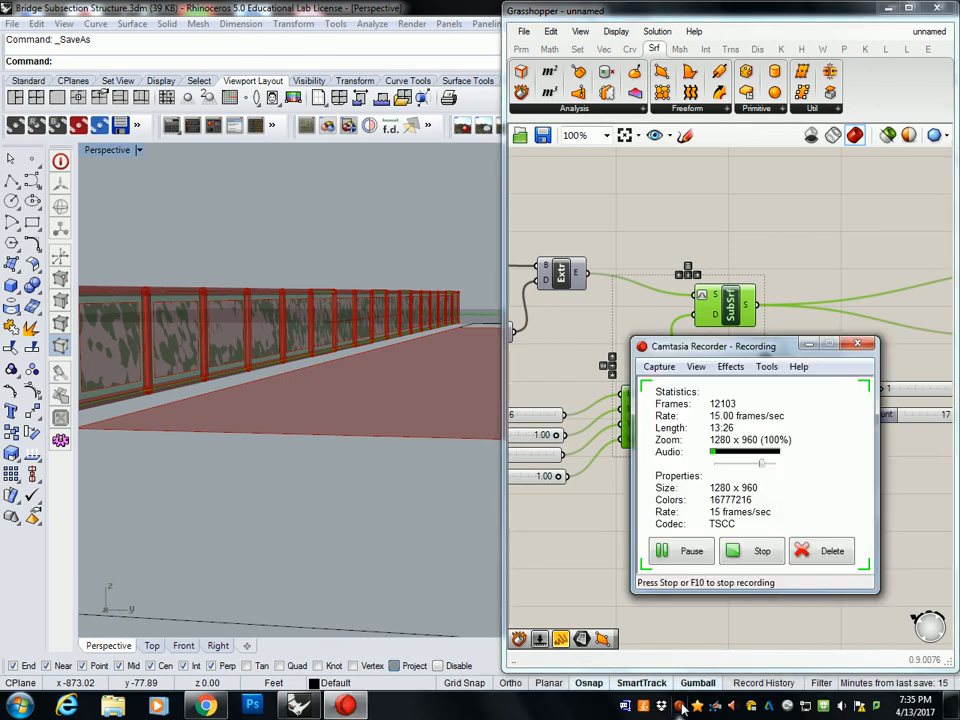
left_click(809, 346)
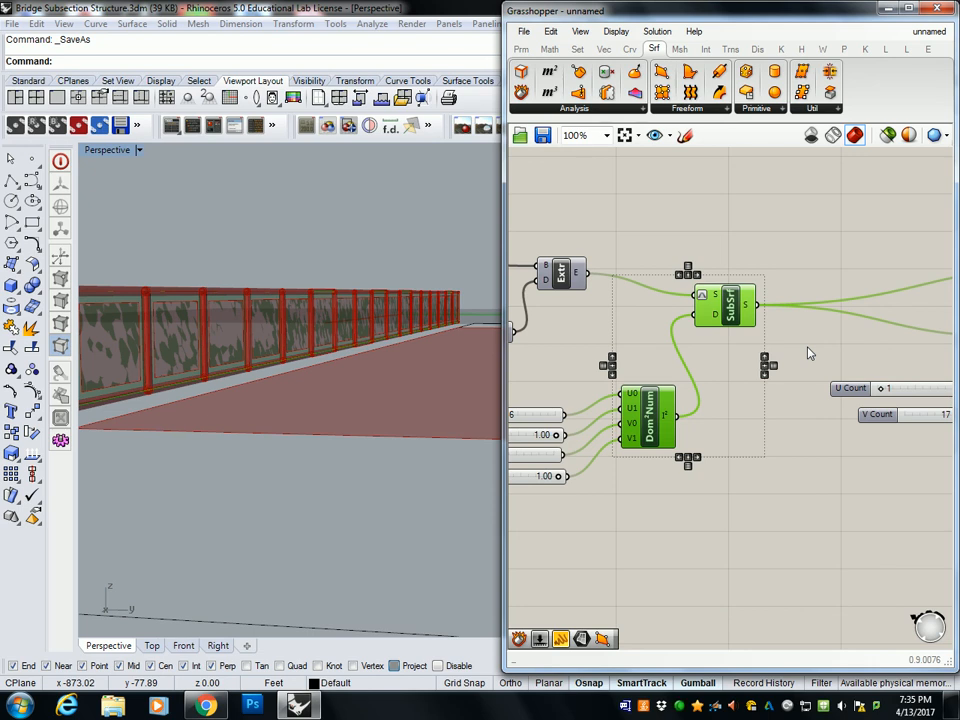
Turn off the Pipe component's preview and turn on the preview of the Deconstruct Brep component.
left_click(724, 227)
right_click_drag(440, 300, 393, 240)
scroll(790, 278, "down", 3)
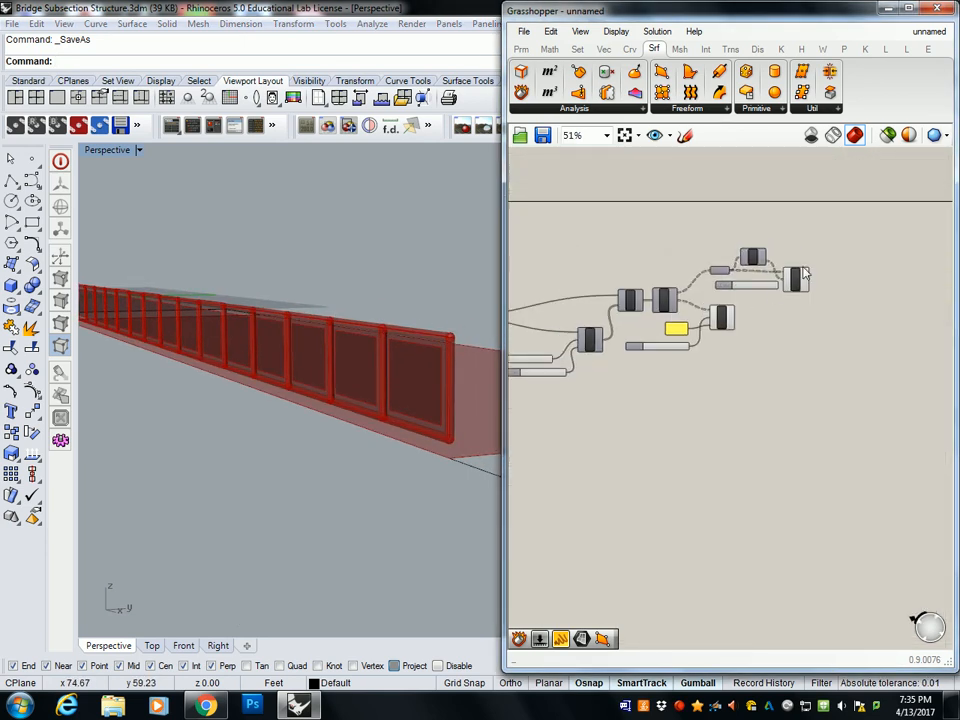
scroll(790, 278, "up", 5)
scroll(645, 370, "up", 2)
left_click(651, 372)
right_click(651, 372)
left_click(696, 394)
right_click_drag(414, 358, 429, 347)
right_click_drag(693, 348, 773, 333)
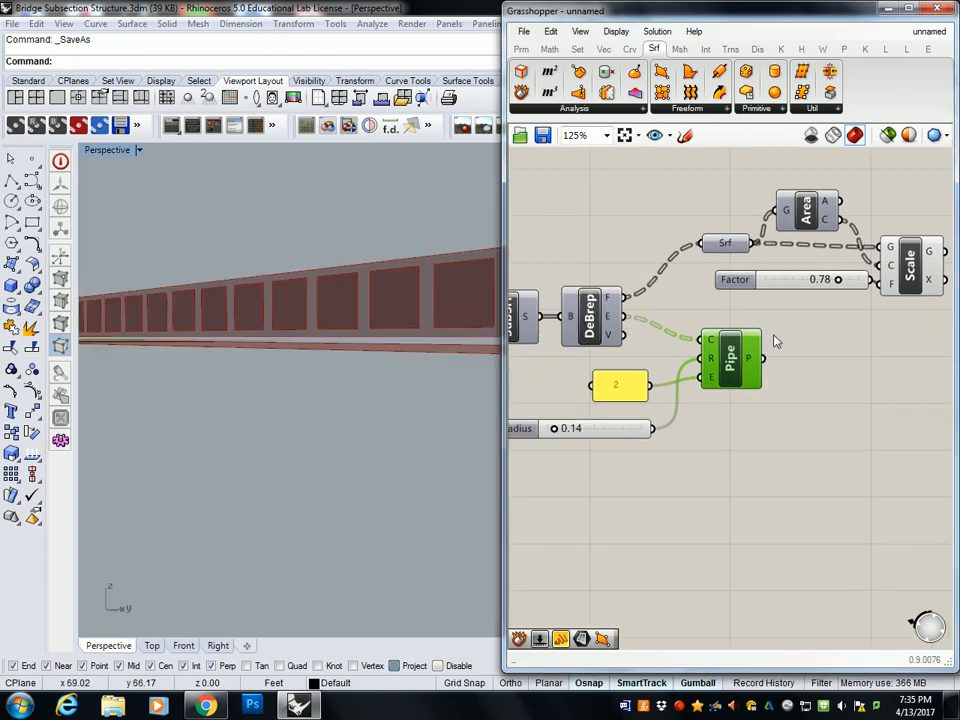
right_click(590, 318)
left_click(630, 344)
left_click(727, 360)
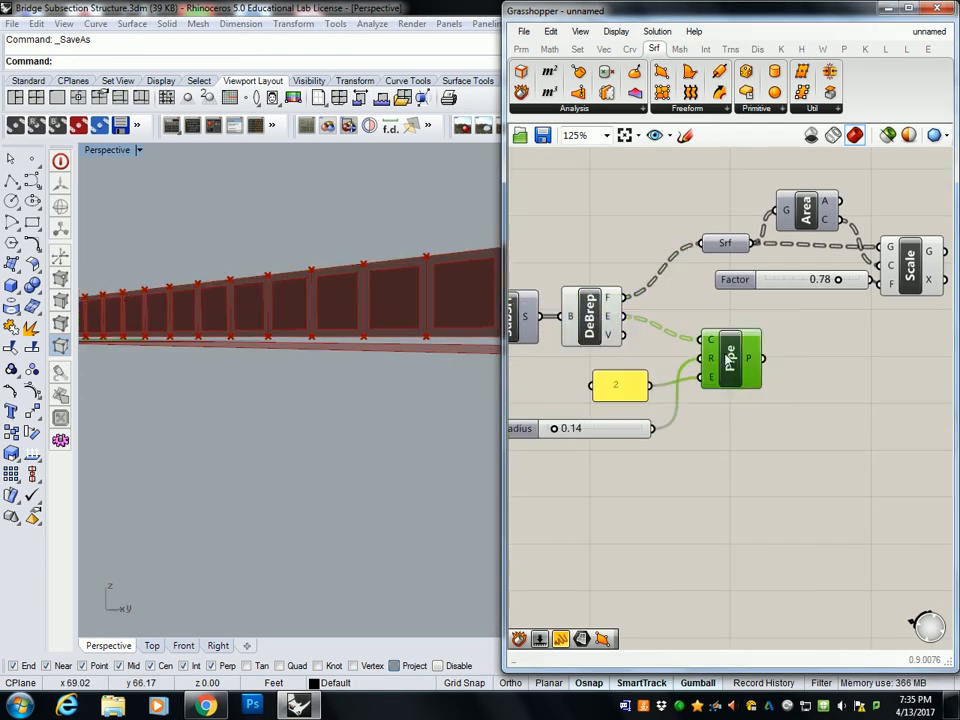
Turn off the previews of the Surface, Area and Scale components and of the Isotrim that trims the extruded surface.
scroll(822, 335, "down", 2)
left_click_drag(936, 229, 740, 322)
middle_click(851, 270)
left_click(905, 240)
right_click_drag(640, 300, 846, 254)
mouse_move(598, 250)
right_mouse_down()
mouse_move(668, 243)
mouse_move(671, 255)
mouse_move(598, 261)
right_mouse_up()
left_click(578, 290)
right_click(588, 292)
left_click(631, 321)
Add a Curve parameter below the Pipe, feed it from Deconstruct Brep's edges output, and inspect its data structure.
right_click_drag(745, 259, 622, 270)
right_click_drag(809, 270, 732, 265)
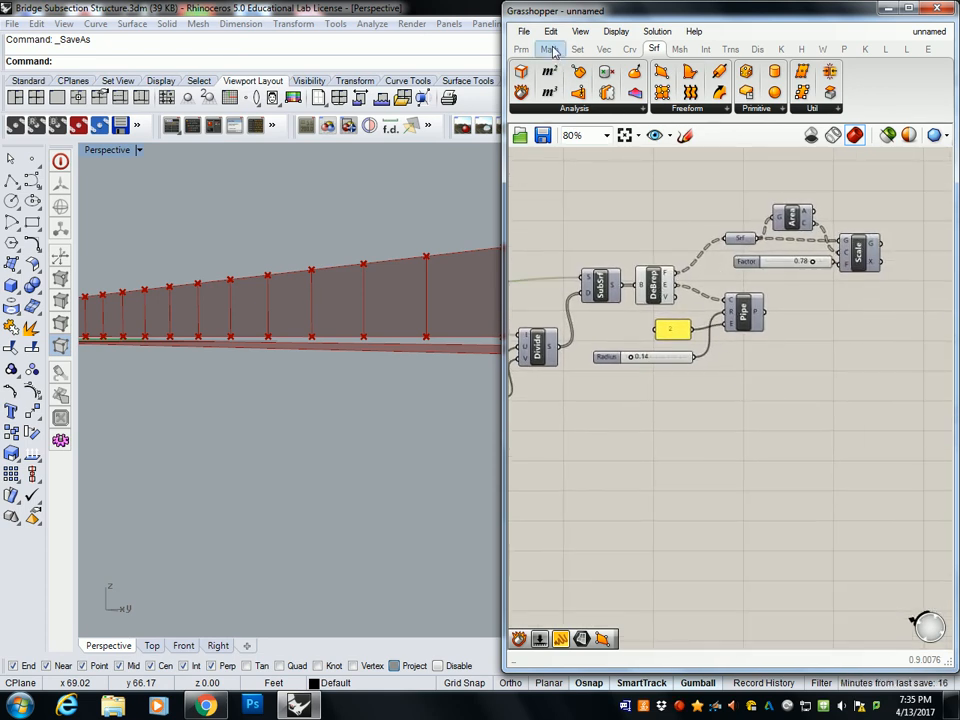
left_click(521, 48)
left_click_drag(823, 413, 765, 396)
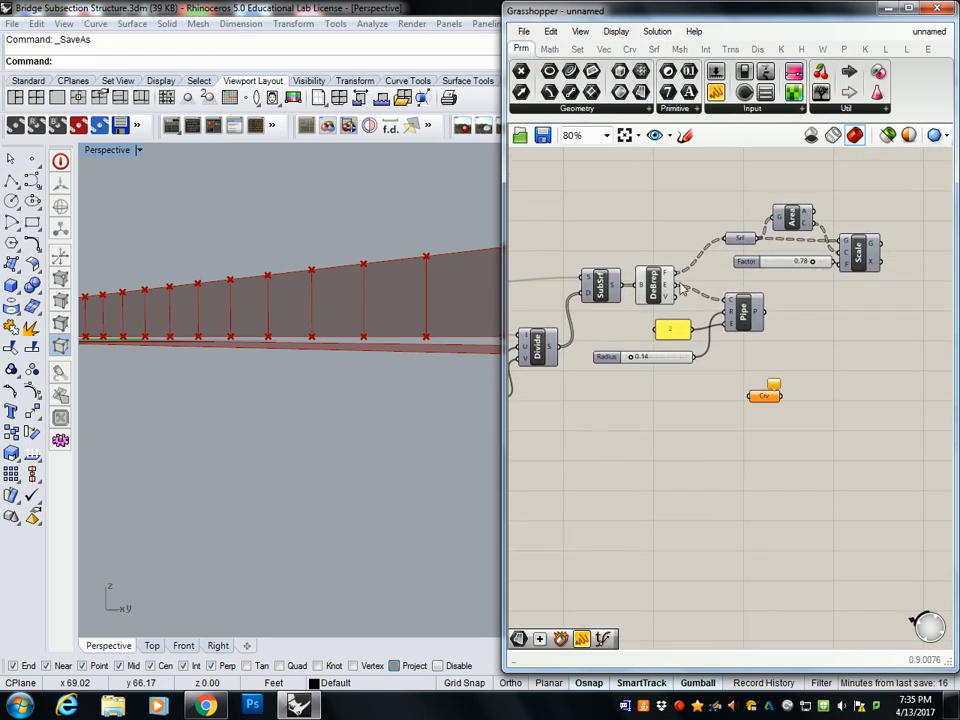
left_click_drag(678, 287, 775, 413)
right_click_drag(484, 325, 366, 323, "shift")
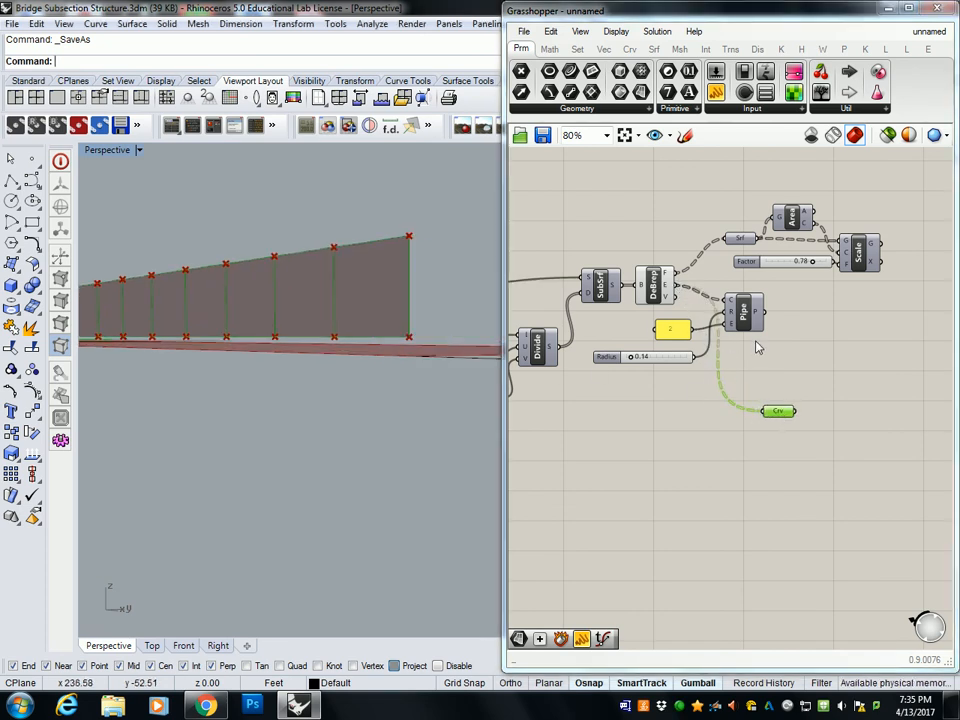
right_click_drag(751, 344, 692, 340)
mouse_move(719, 411)
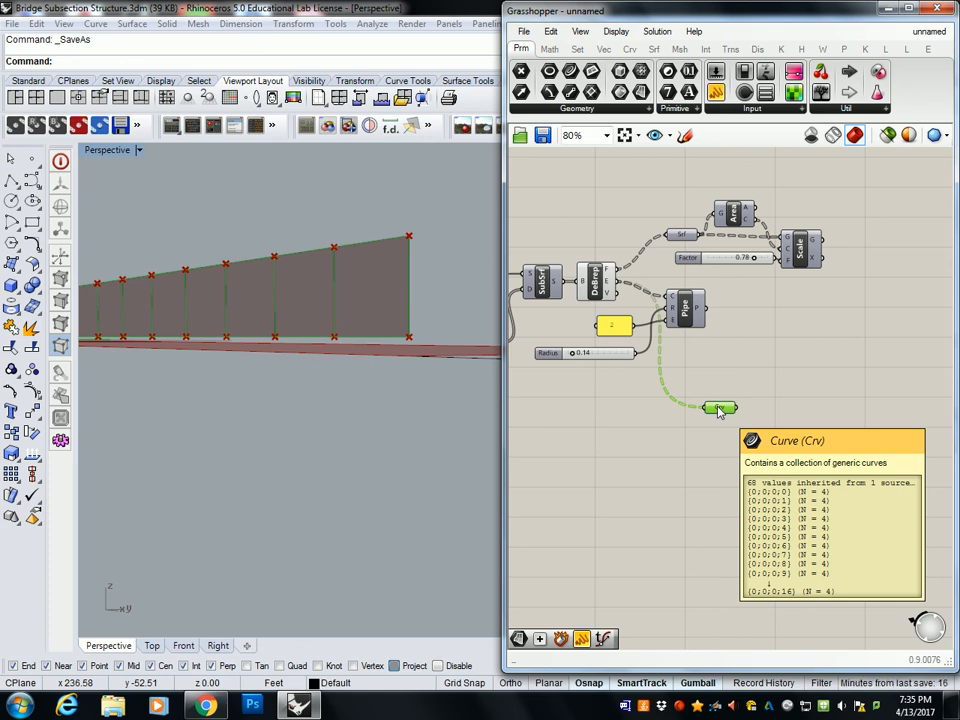
left_click(729, 356)
Add a List Item component fed by the Curve parameter and connect a number slider of 0 to its index input.
right_click_drag(729, 356, 686, 344)
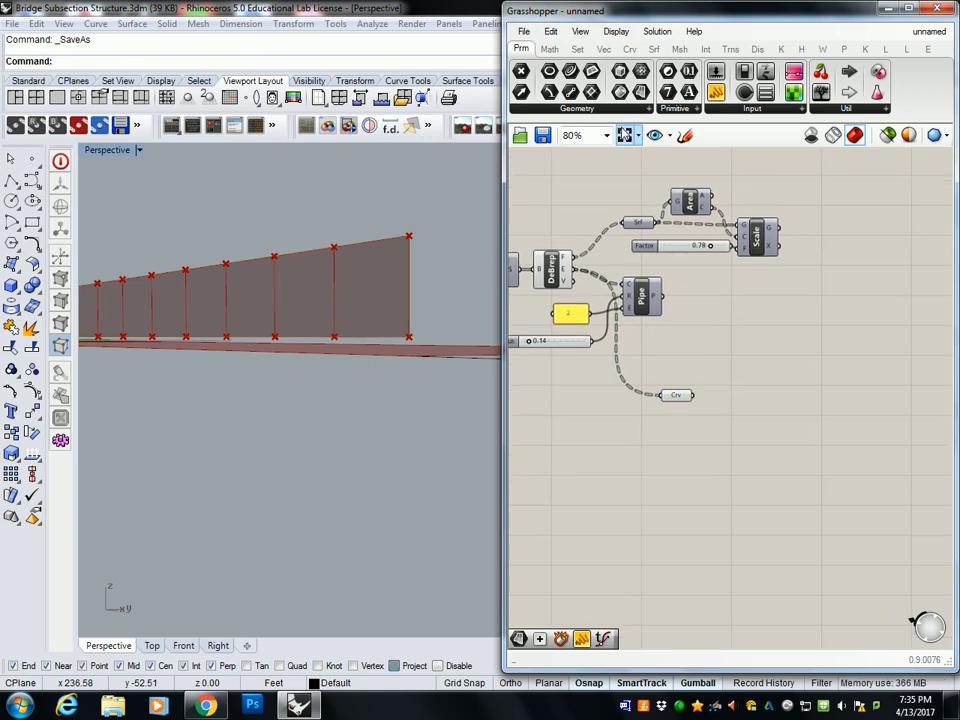
left_click(577, 49)
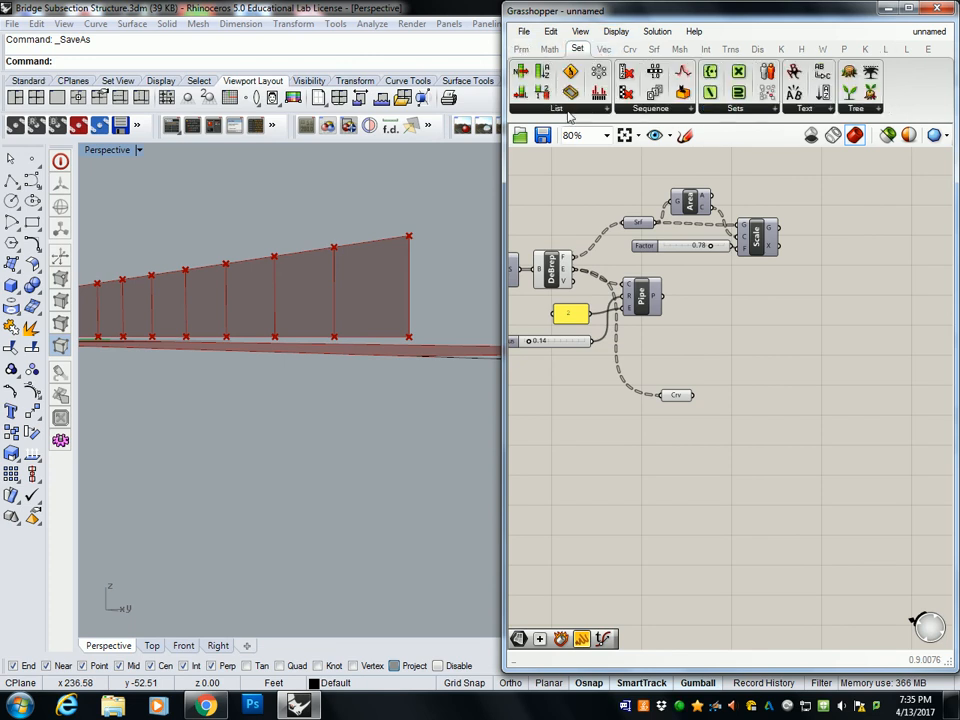
left_click(558, 108)
left_click_drag(556, 155, 738, 422)
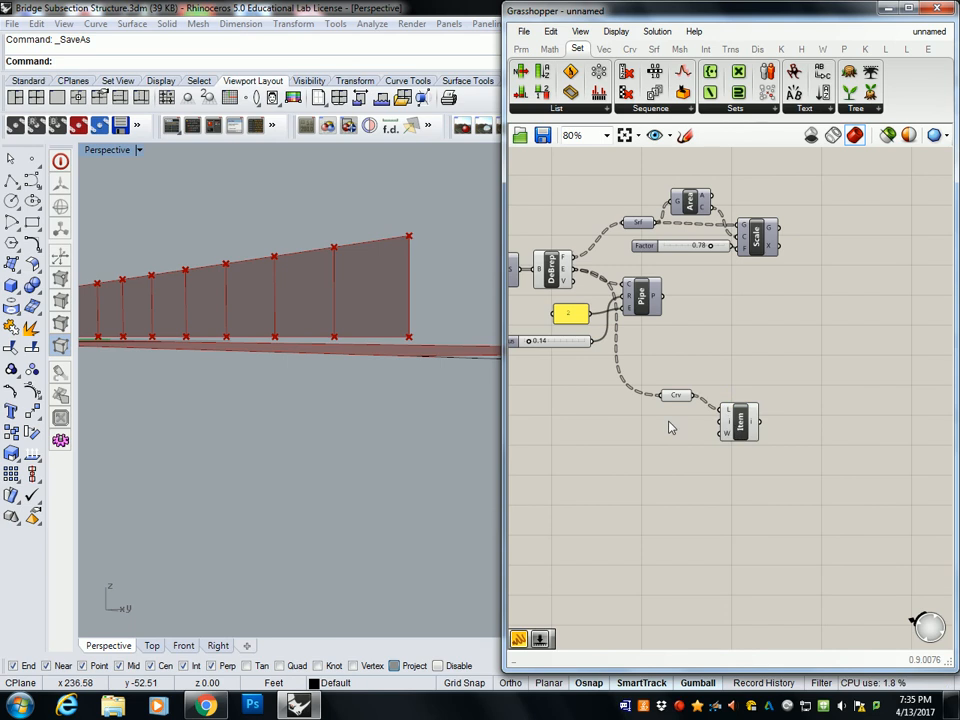
double_click(669, 421)
type("0")
key("Return")
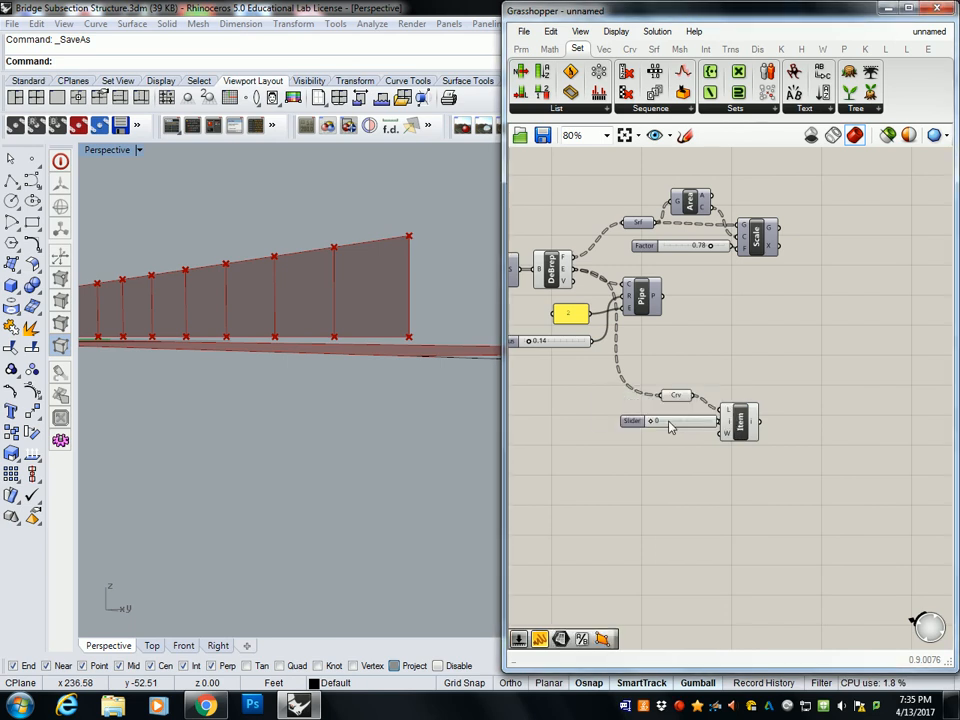
left_click_drag(688, 428, 714, 430)
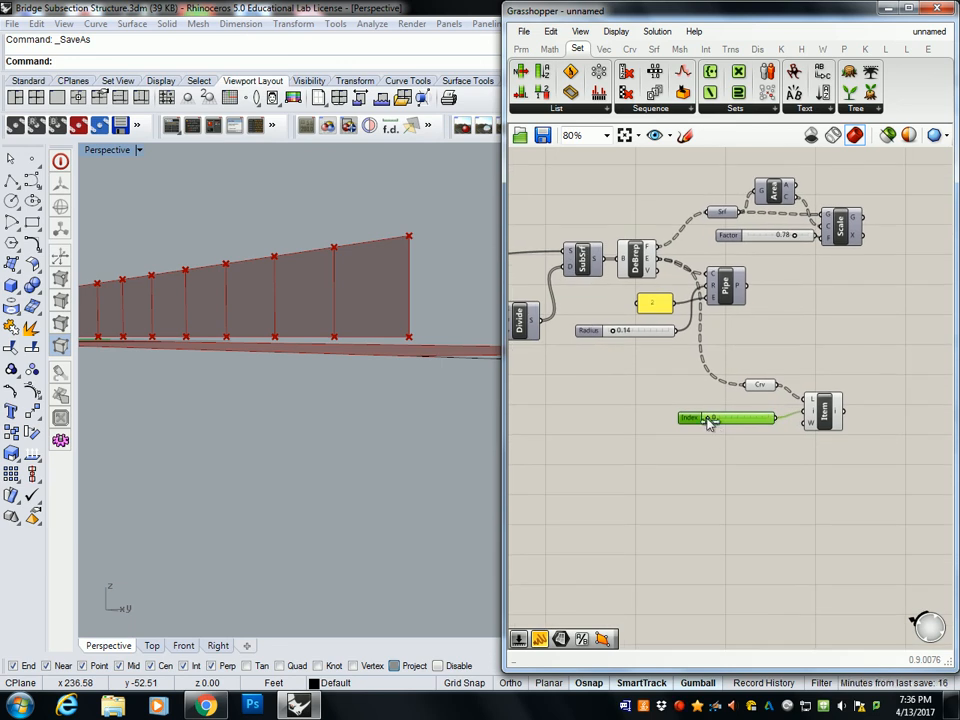
Check which edge of each panel the List Item picks by varying its Index slider and returning it to 0.
left_click(820, 418)
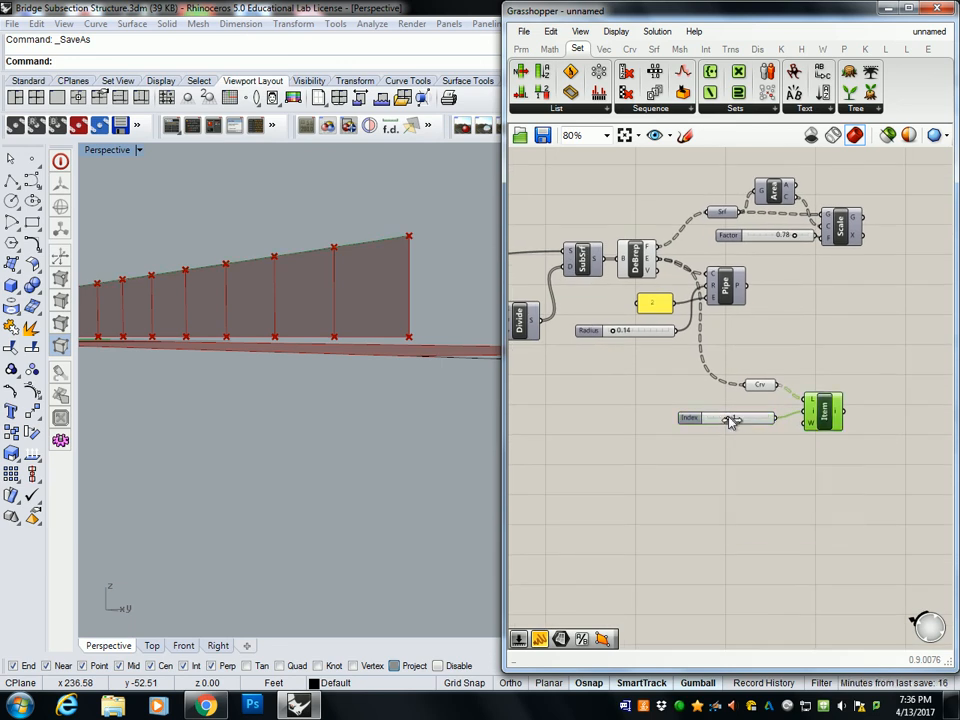
left_click_drag(727, 423, 716, 423)
right_click_drag(320, 345, 381, 349)
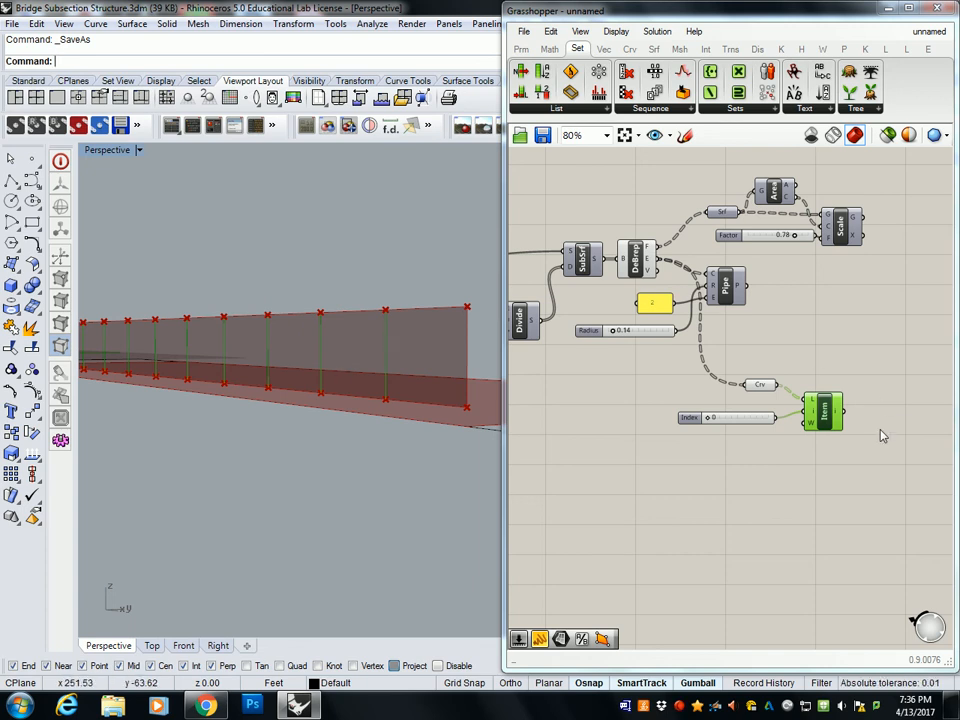
Duplicate the List Item with its Index slider below the original and connect Deconstruct Brep's faces output to the copy's list input.
left_click(688, 419, "shift")
key("ctrl+c")
key("ctrl+v")
left_click_drag(829, 420, 753, 516)
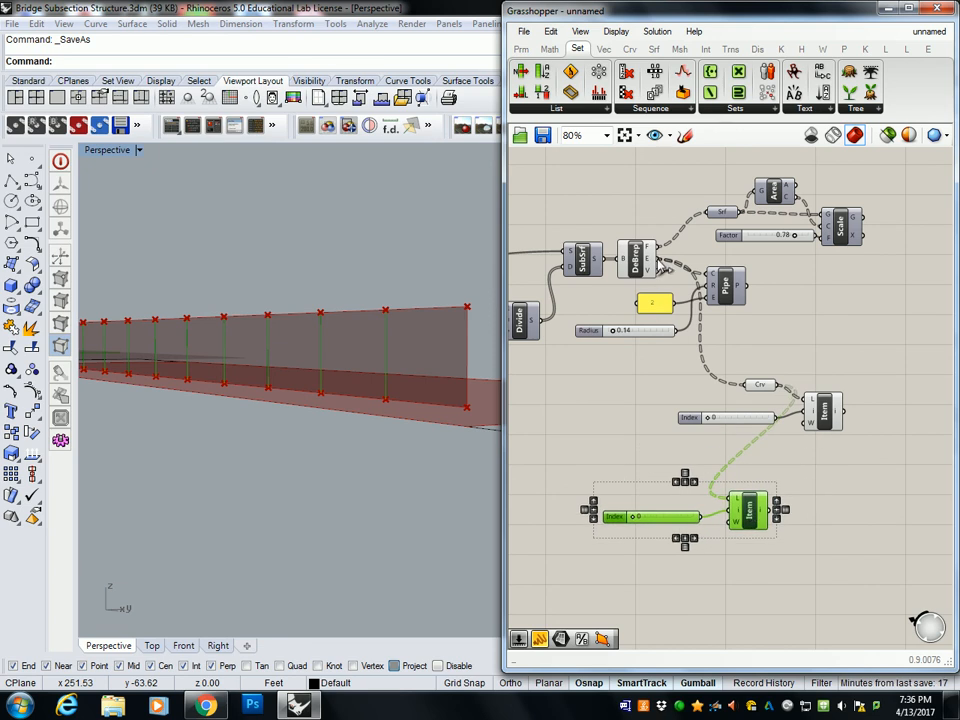
left_click_drag(658, 250, 734, 498)
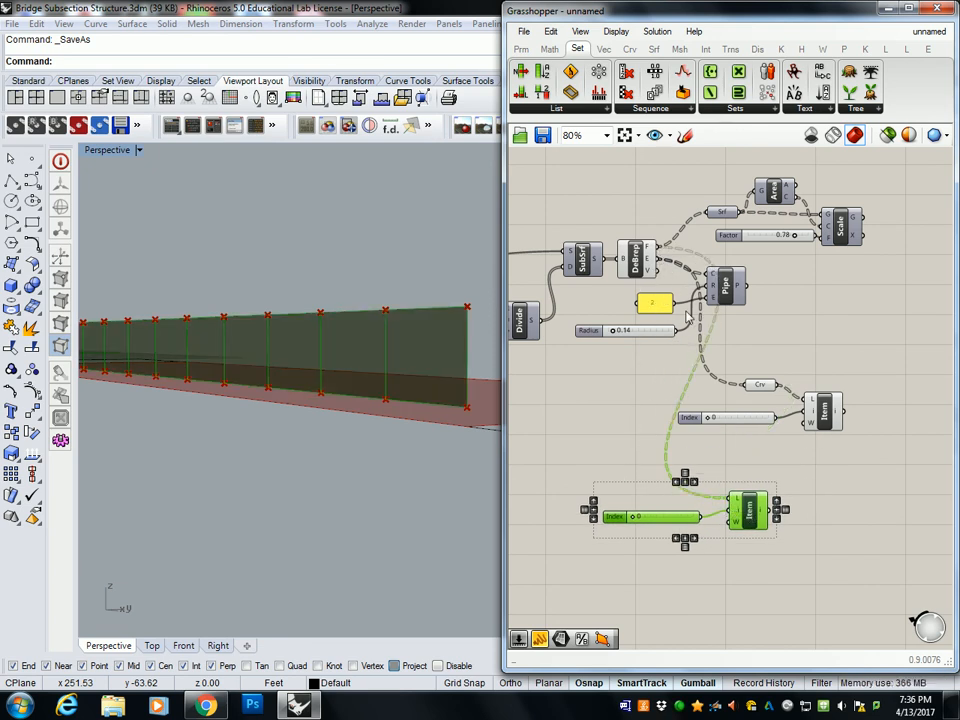
Flatten the list input of the duplicated List Item and examine which panel face it selects in the railing.
right_click(734, 497)
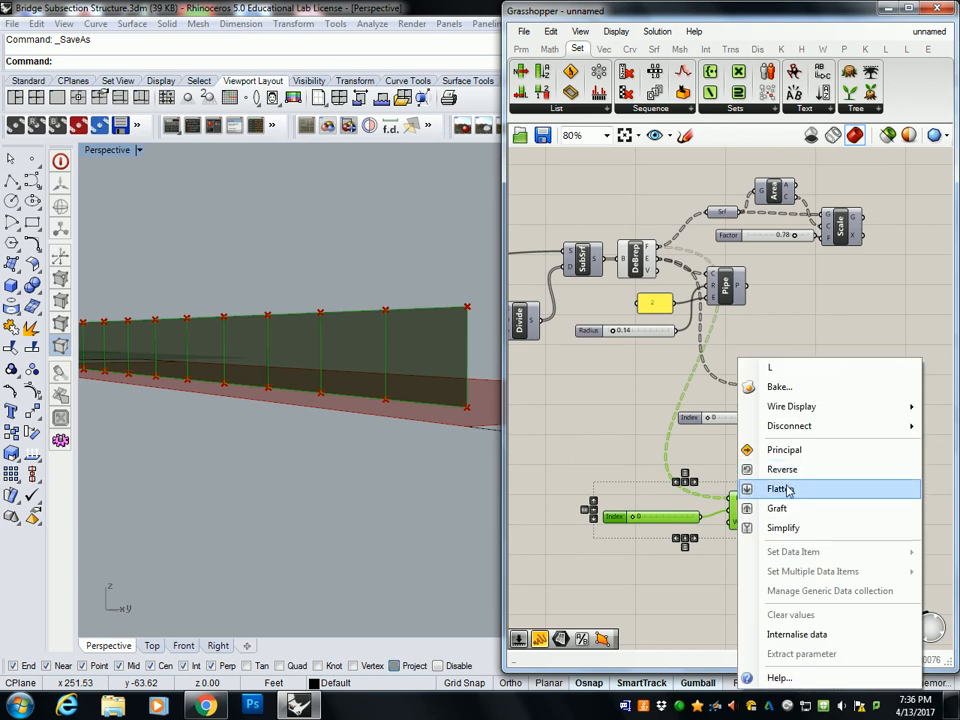
left_click(795, 491)
left_click(758, 481)
left_click(748, 512)
right_click_drag(592, 470, 677, 459)
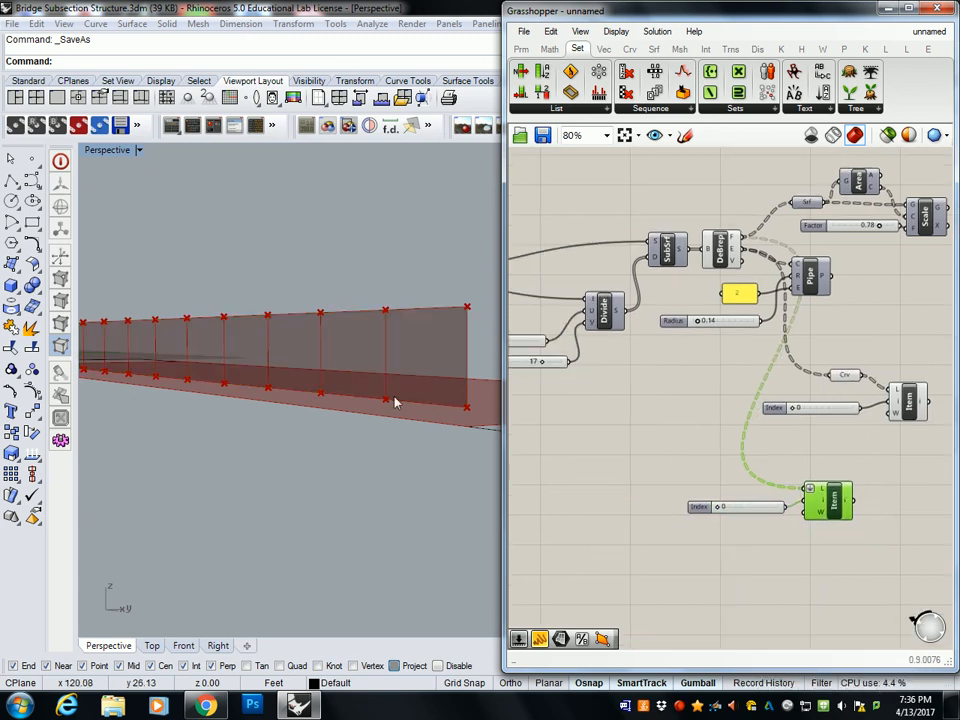
scroll(344, 380, "down", 3)
scroll(346, 379, "up", 2)
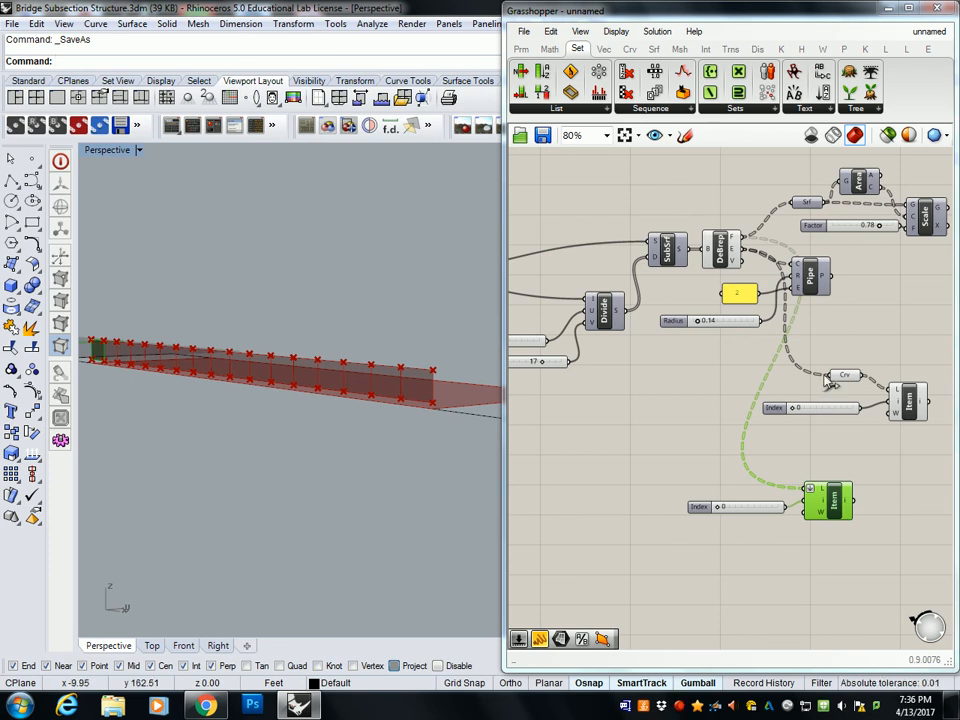
Set the Index slider of the List Item fed by the Curve parameter to 2.
right_click_drag(882, 384, 838, 383)
left_click(865, 405)
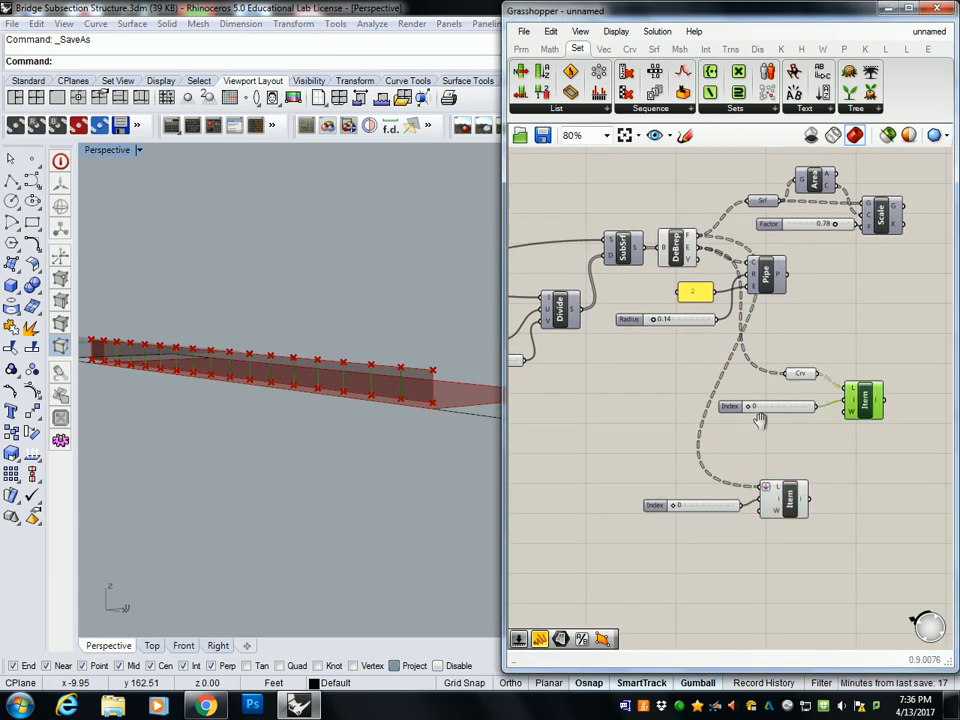
scroll(756, 418, "up", 3)
left_click_drag(760, 416, 811, 418)
right_click_drag(268, 313, 335, 362)
left_click(860, 479)
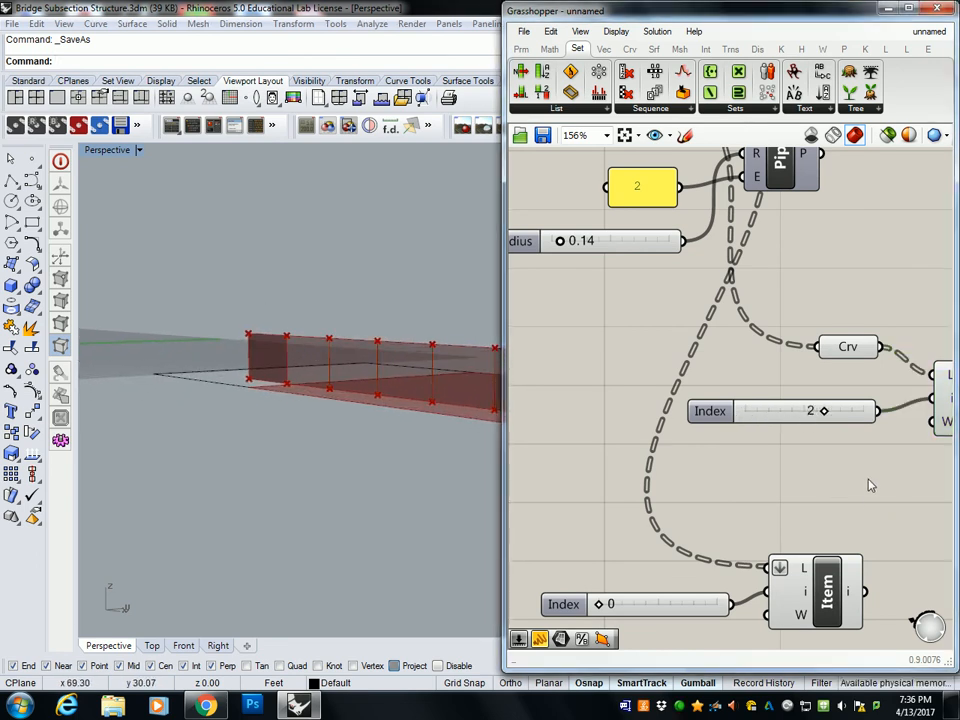
Duplicate the panel-edge List Item with its Index slider and place the copy just below the original.
right_click_drag(862, 478, 692, 428)
left_click(663, 534)
scroll(668, 518, "down", 2)
scroll(673, 515, "up", 1)
left_click(724, 469)
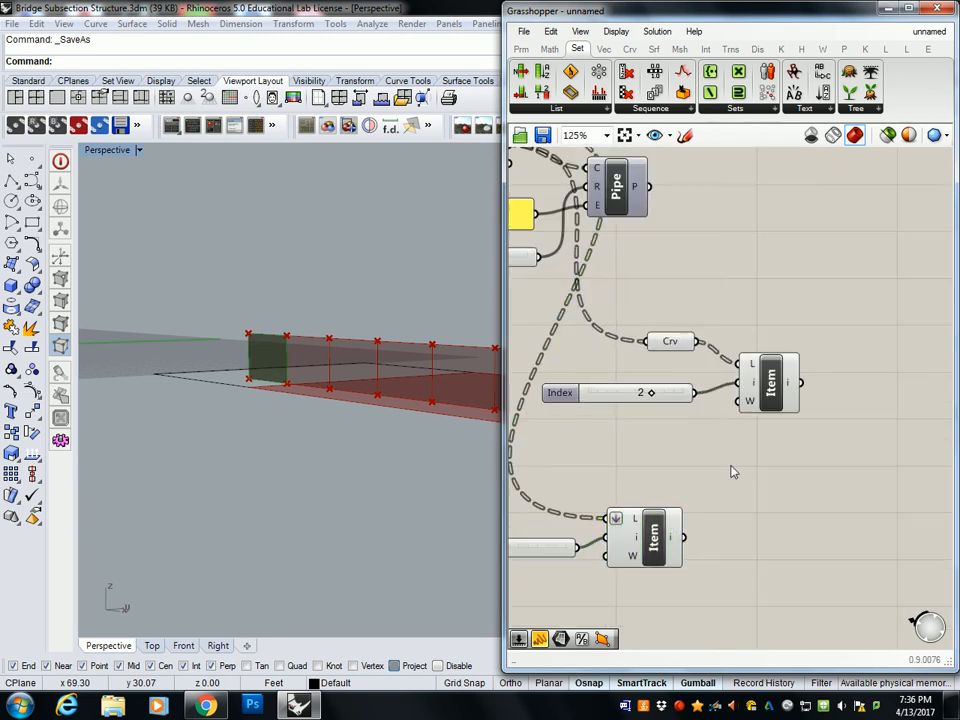
mouse_move(763, 399)
left_mouse_down()
mouse_move(781, 388)
mouse_move(777, 398)
left_mouse_up()
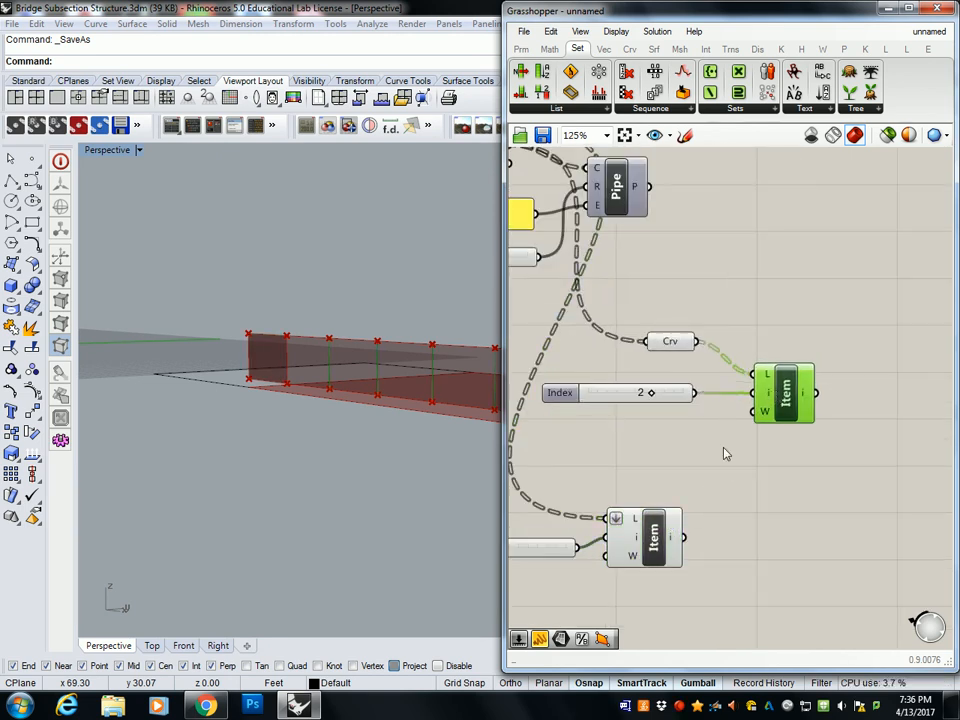
left_click(572, 395, "shift")
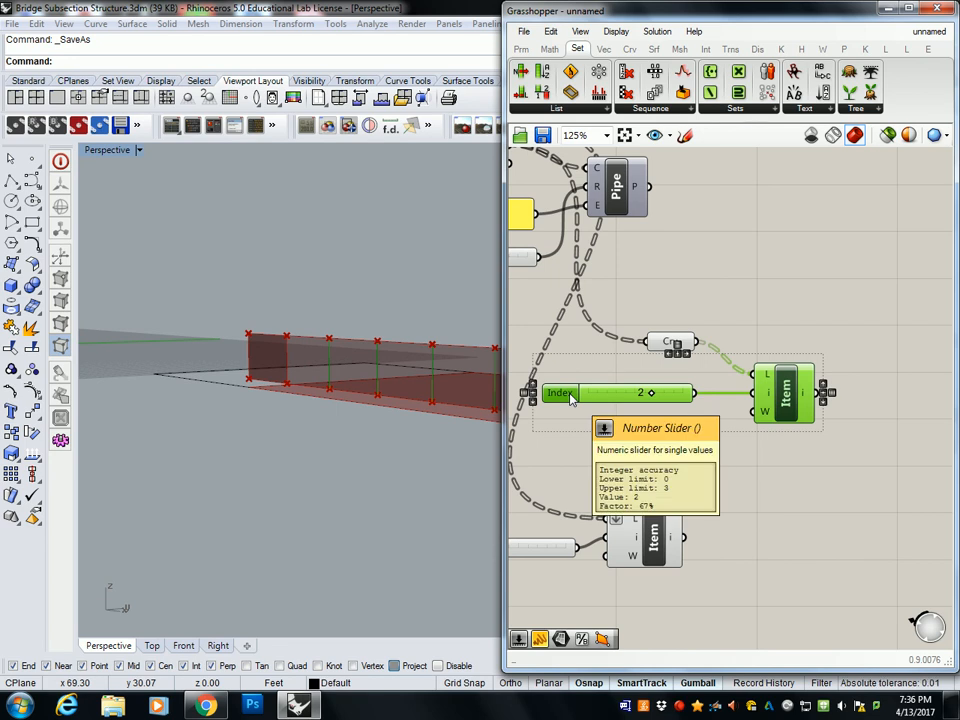
key("ctrl+c")
key("ctrl+v")
left_click_drag(781, 403, 768, 468)
Feed the selected face's edges through a Deconstruct Brep into the copied List Item's list input and set its Index slider to 0.
left_click(698, 523)
left_click_drag(686, 538, 746, 459)
left_click(783, 470)
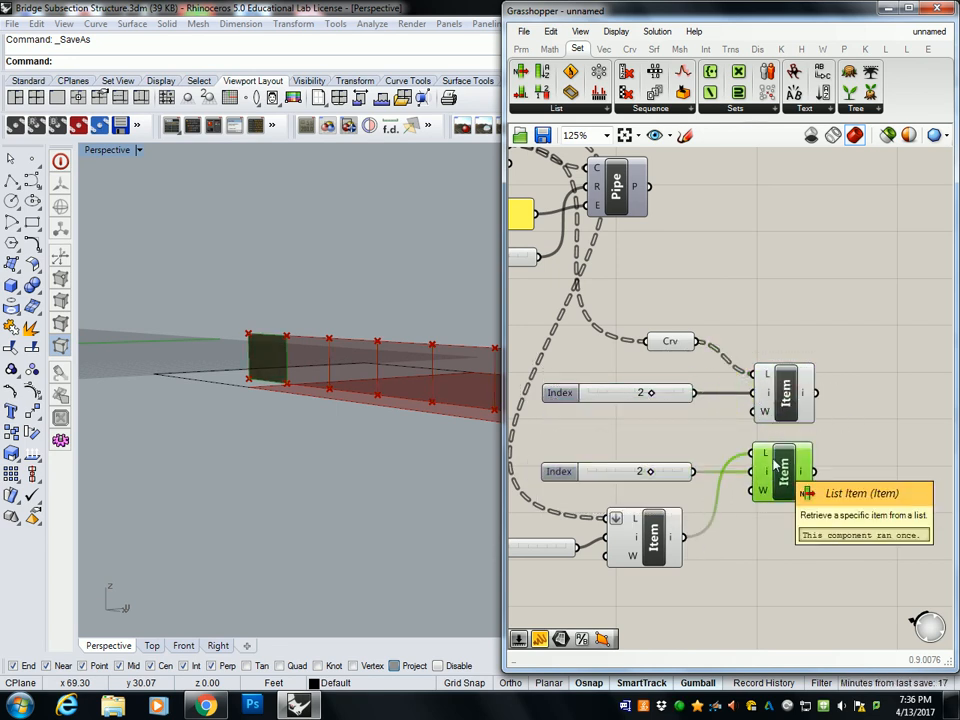
right_click_drag(651, 470, 711, 466)
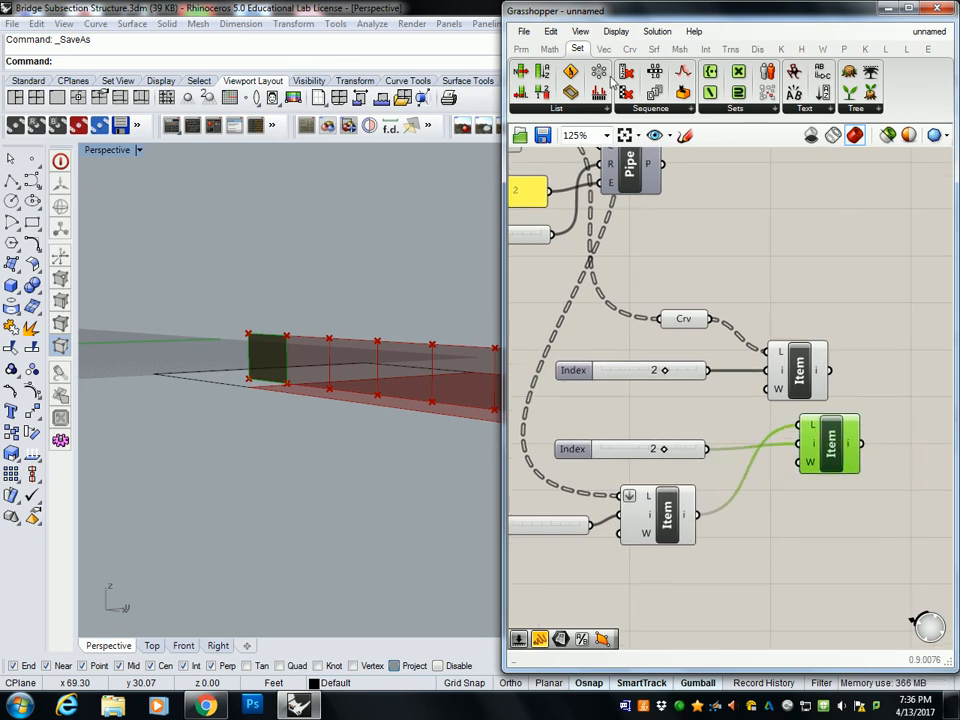
left_click(654, 50)
left_click(522, 92)
left_click(744, 501)
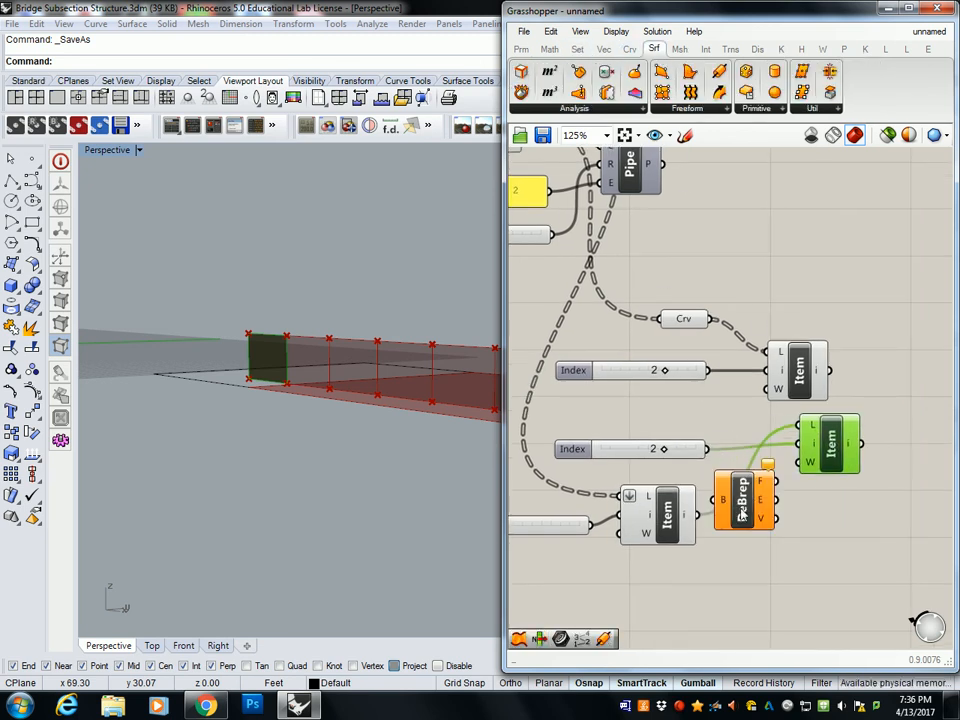
left_click_drag(698, 515, 714, 501)
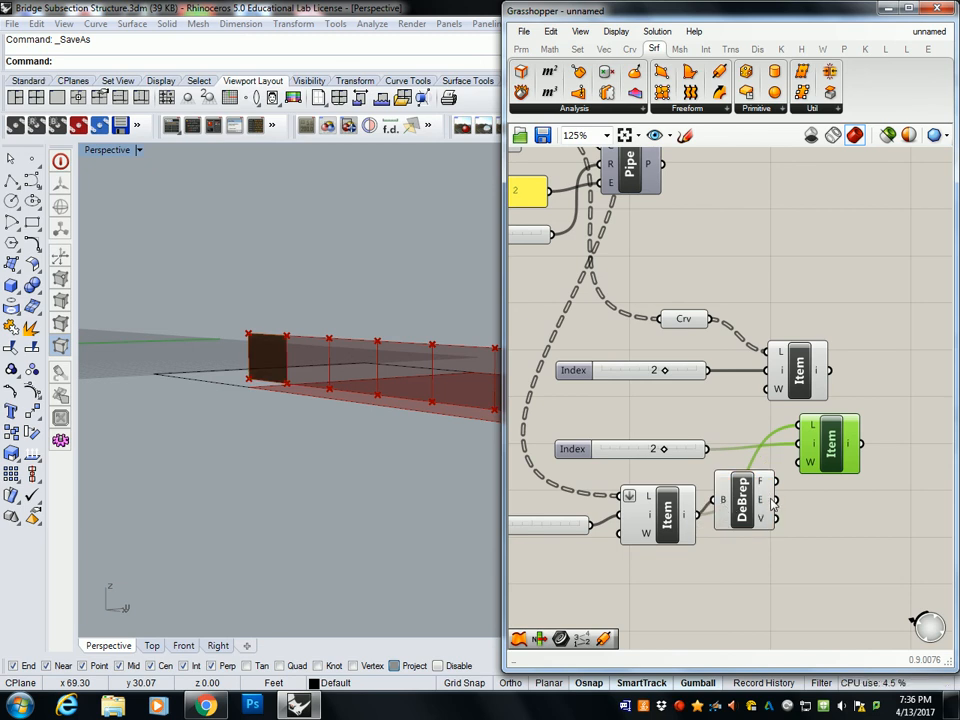
left_click_drag(777, 500, 800, 432)
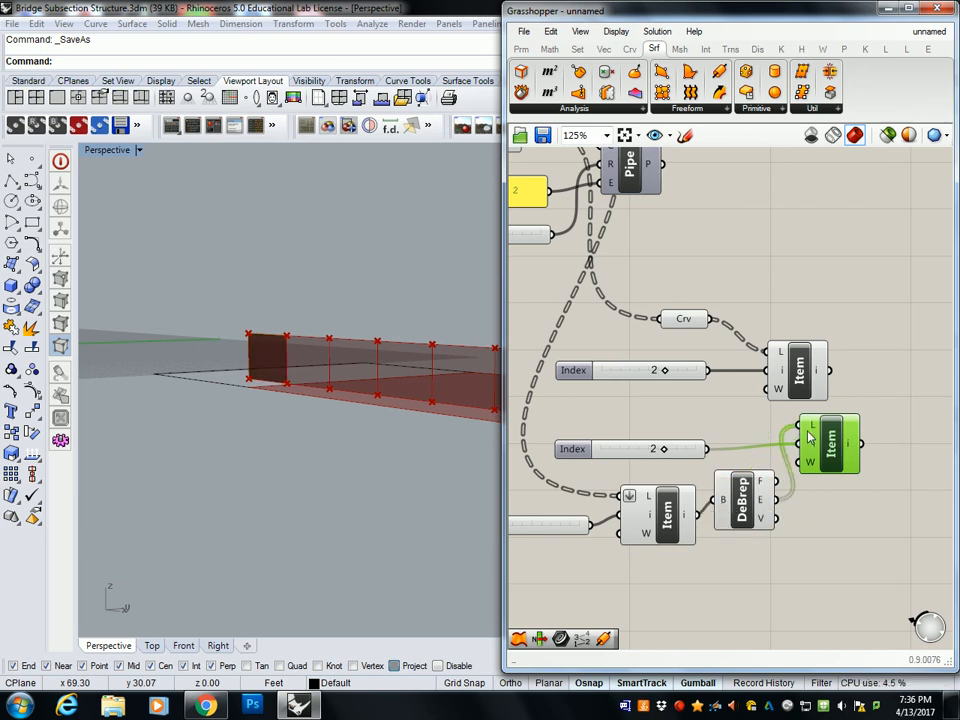
right_click_drag(662, 467, 700, 468)
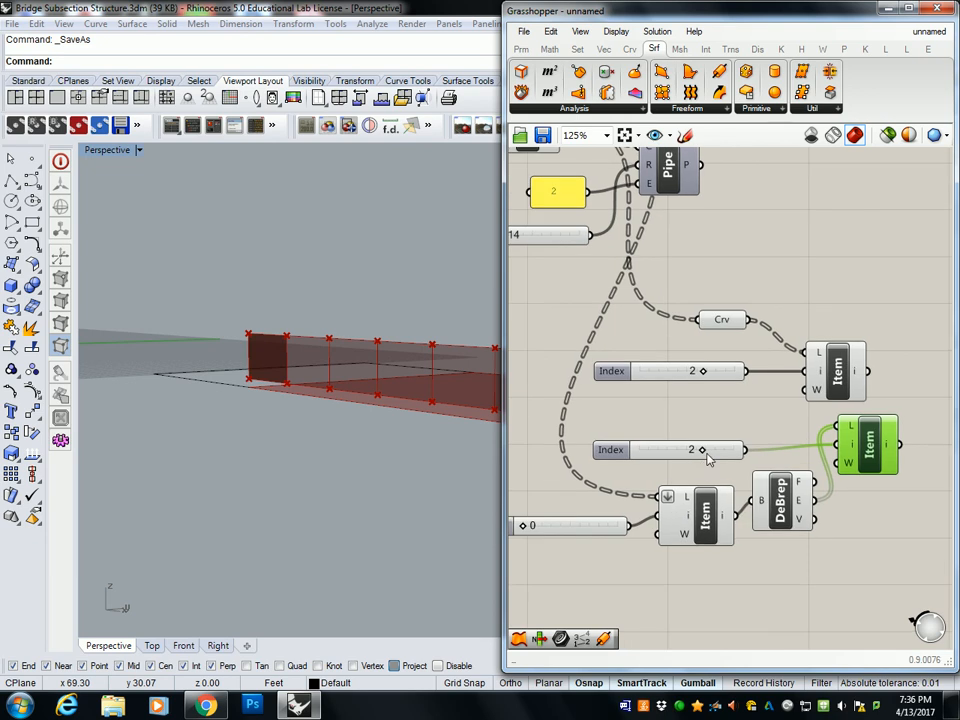
left_click_drag(704, 452, 645, 453)
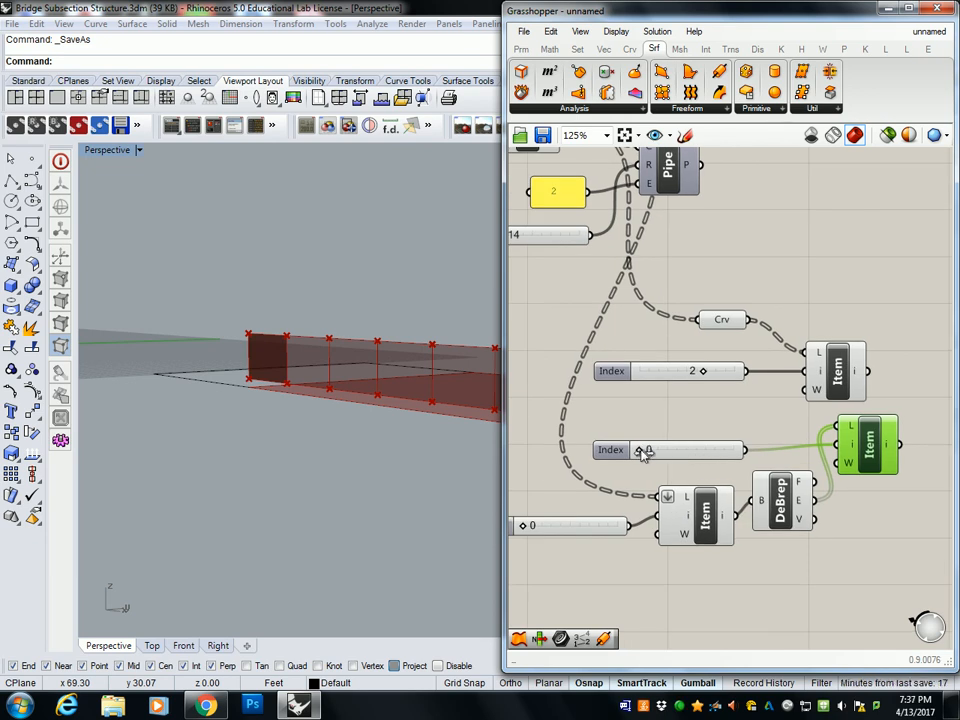
Move the two edge List Items well clear of the other railing components.
right_click_drag(739, 404, 845, 403)
scroll(739, 415, "down", 4)
left_click_drag(722, 383, 860, 428)
right_click_drag(728, 400, 848, 428)
Disable the preview of the railing components, leaving the two edge List Items previewed.
left_click(885, 388)
left_click_drag(637, 260, 883, 594)
middle_click(808, 436)
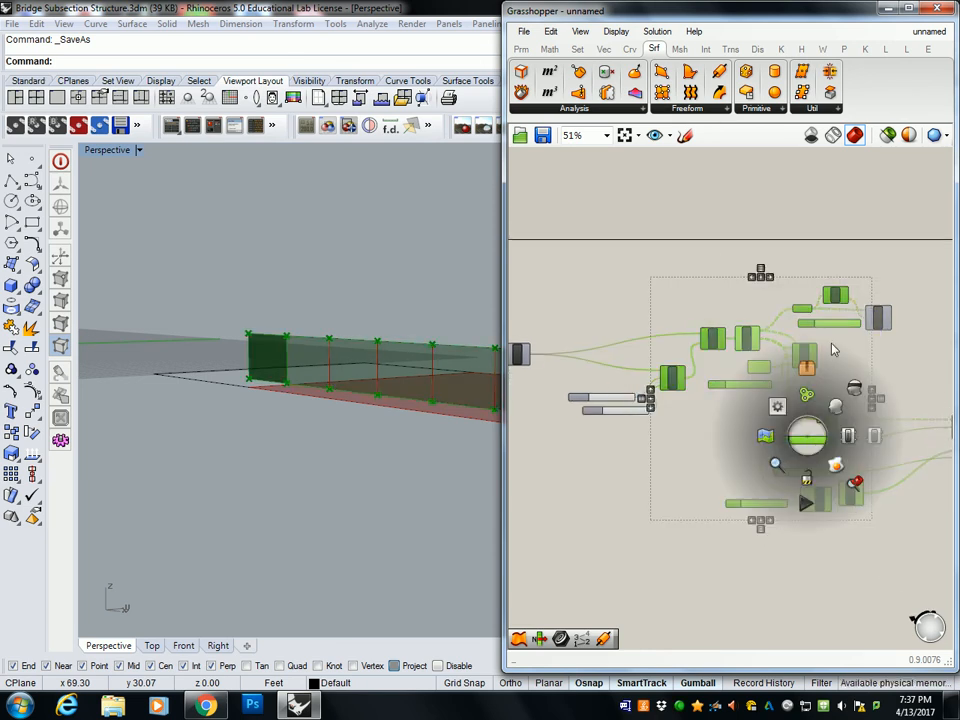
left_click(853, 391)
right_click_drag(435, 373, 332, 343)
right_click(332, 343)
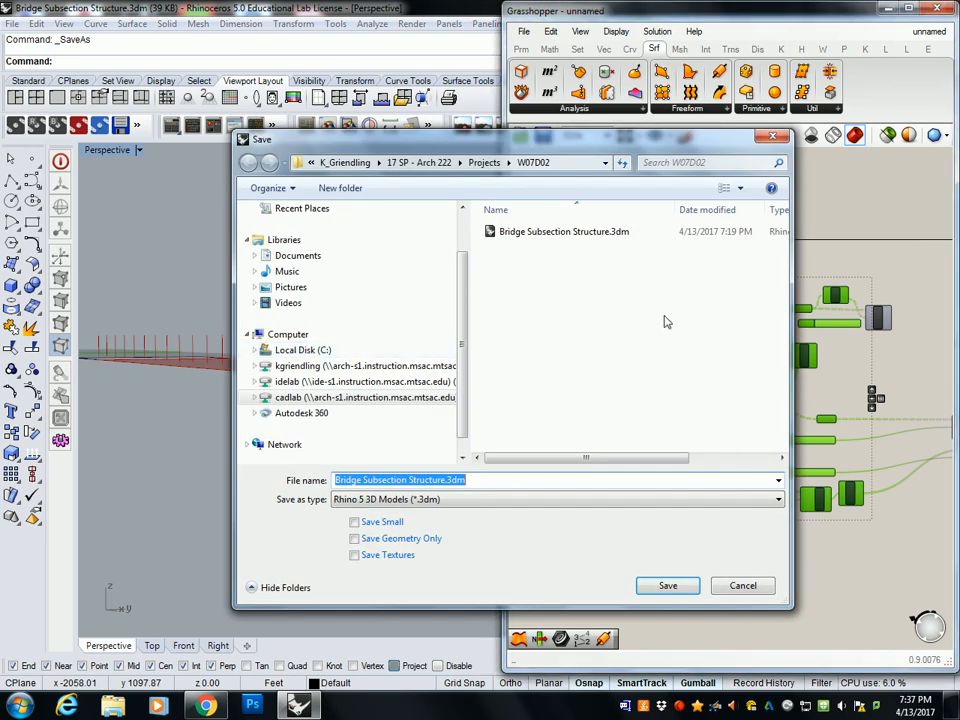
left_click(777, 138)
right_click_drag(388, 347, 349, 354)
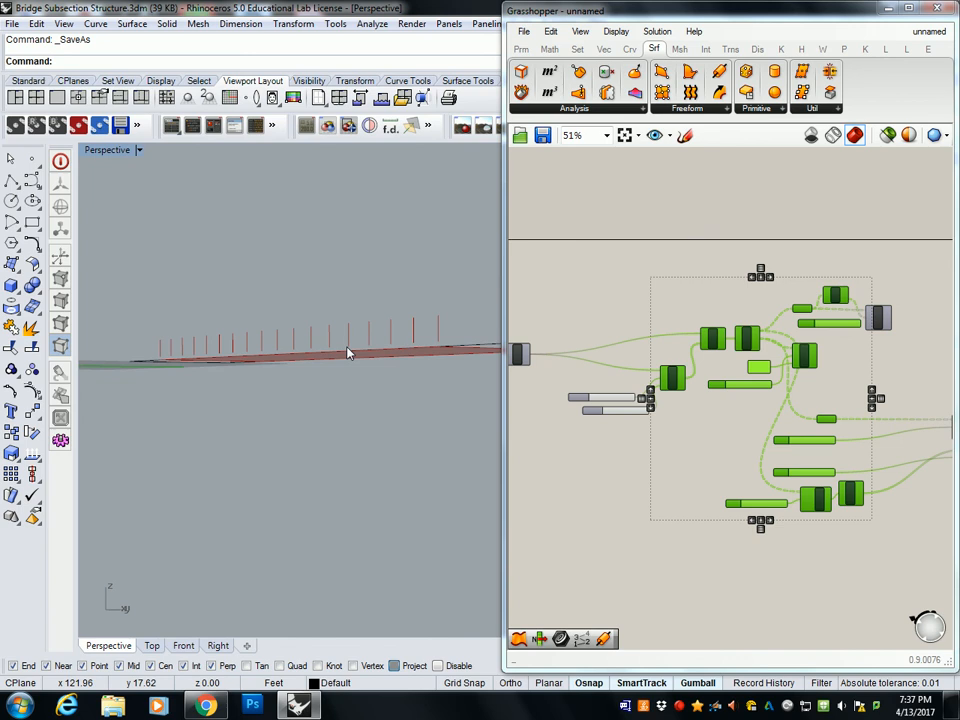
Examine which vertical panel edges along the deck the List Item outputs select.
left_click(836, 405)
scroll(836, 396, "up", 3)
left_click_drag(878, 356, 656, 551)
right_click_drag(821, 476, 752, 461)
left_click(880, 306)
right_click_drag(896, 309, 690, 320)
left_click_drag(770, 402, 785, 402)
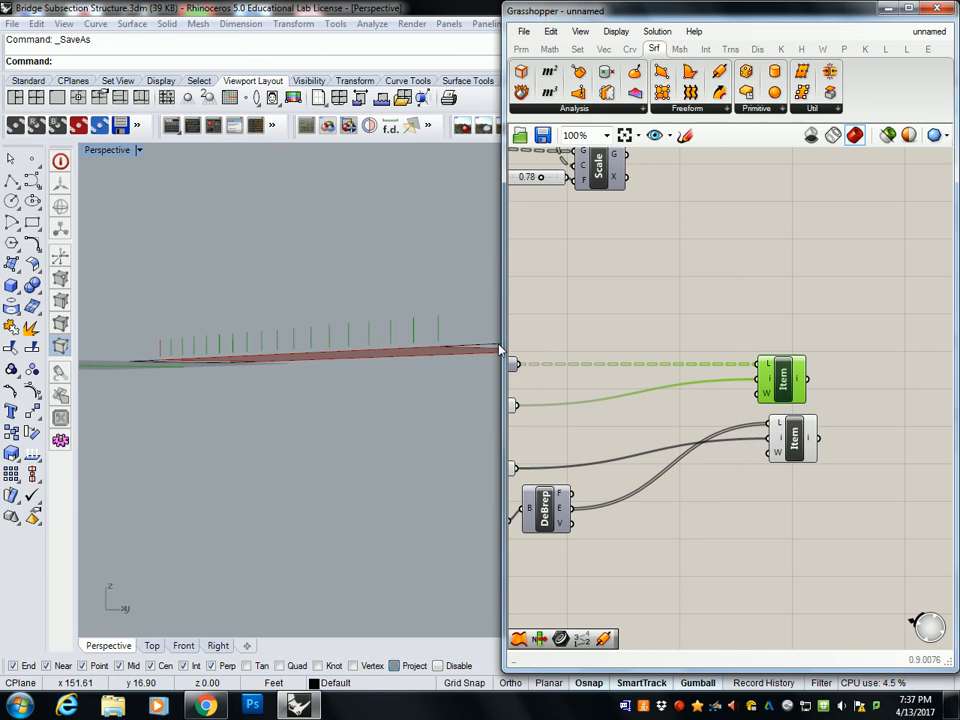
left_click(657, 229)
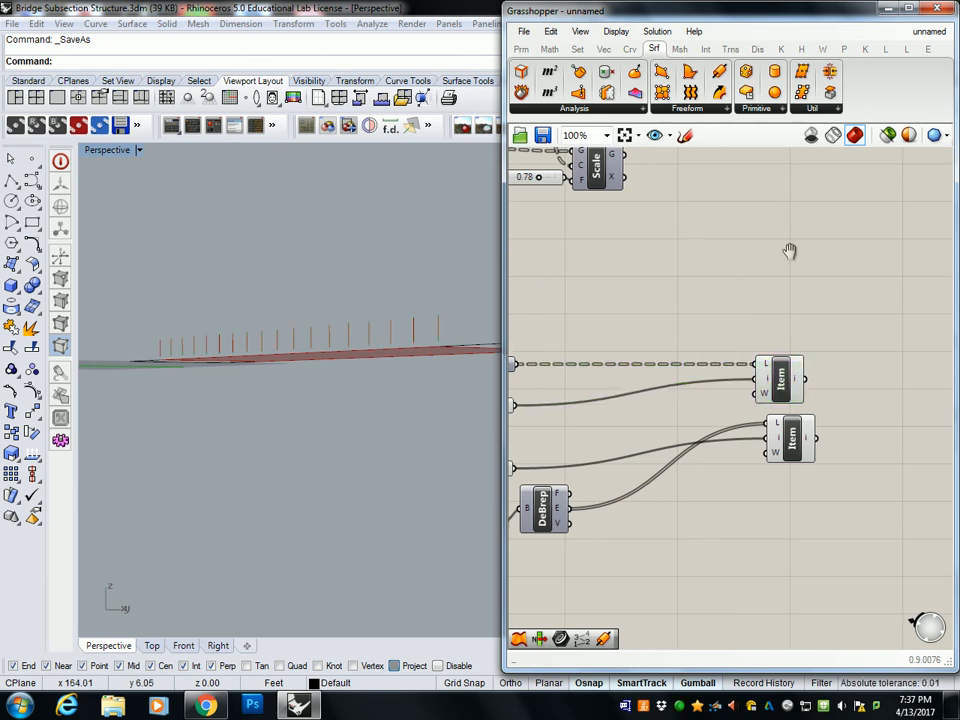
right_click_drag(343, 279, 381, 313)
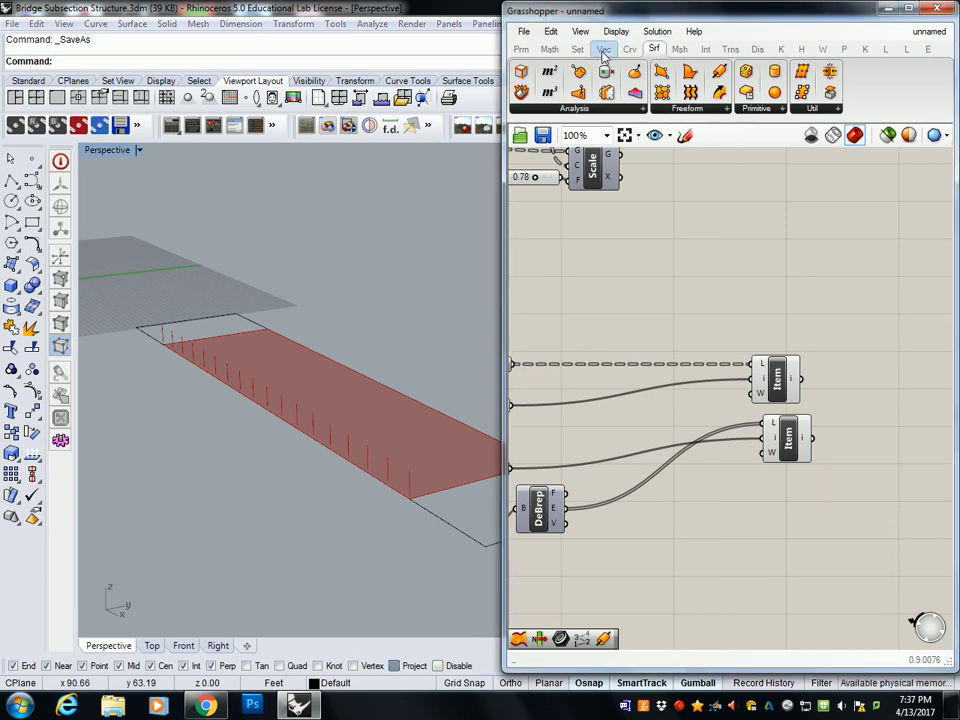
Add a Unit Y and a Unit X vector component below the two List Items.
left_click(614, 50)
left_click(836, 108)
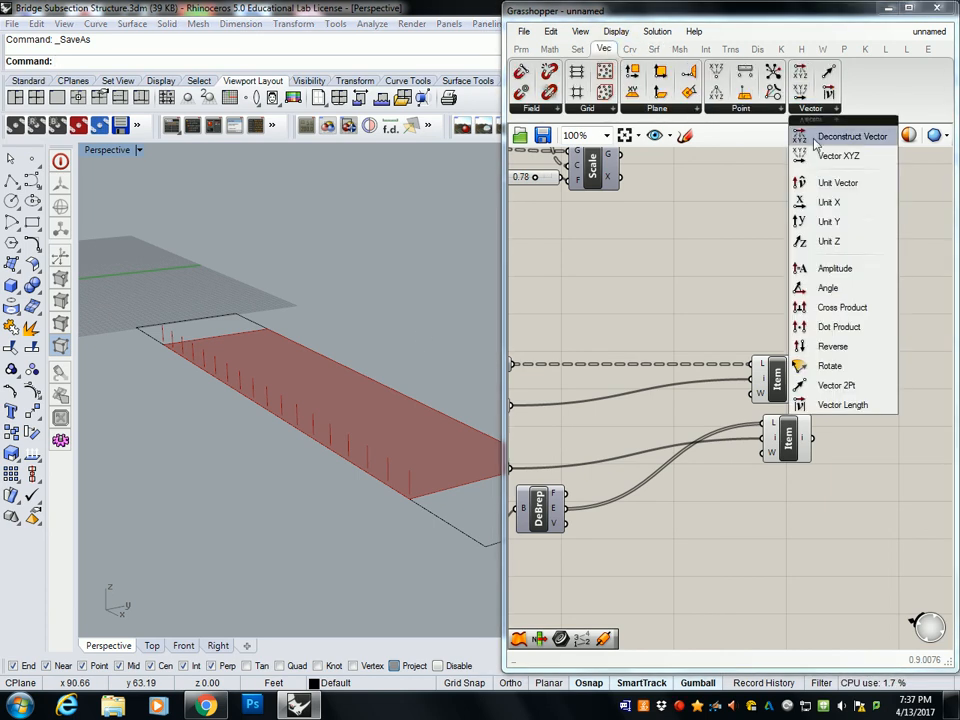
left_click(836, 210)
left_click(884, 416)
right_click_drag(797, 362, 687, 322)
left_click_drag(775, 375, 737, 478)
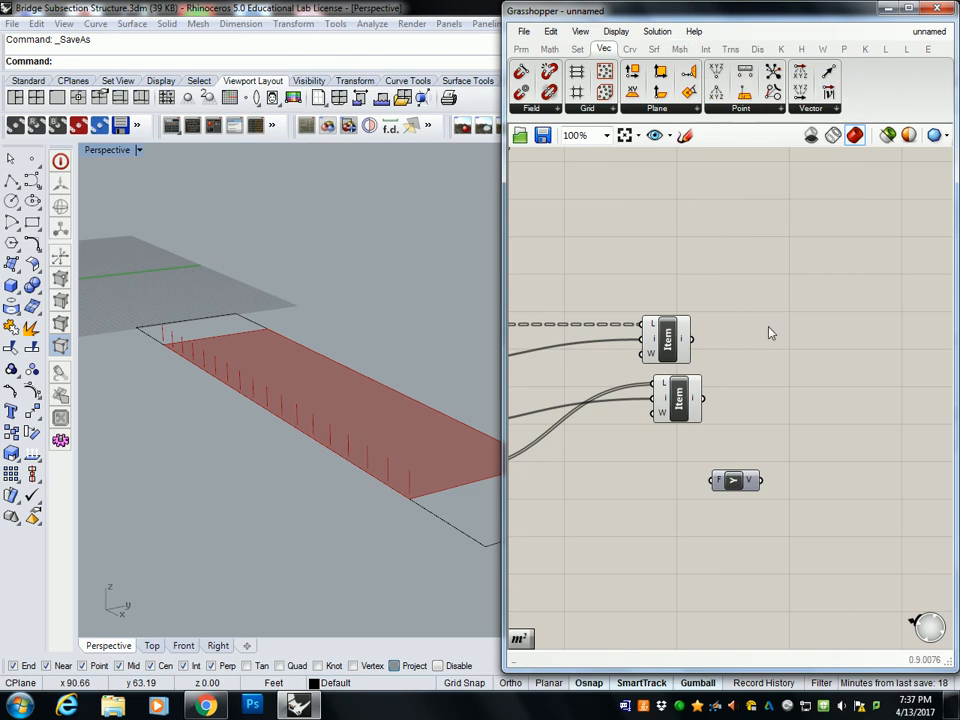
left_click(818, 110)
left_click_drag(830, 212, 739, 514)
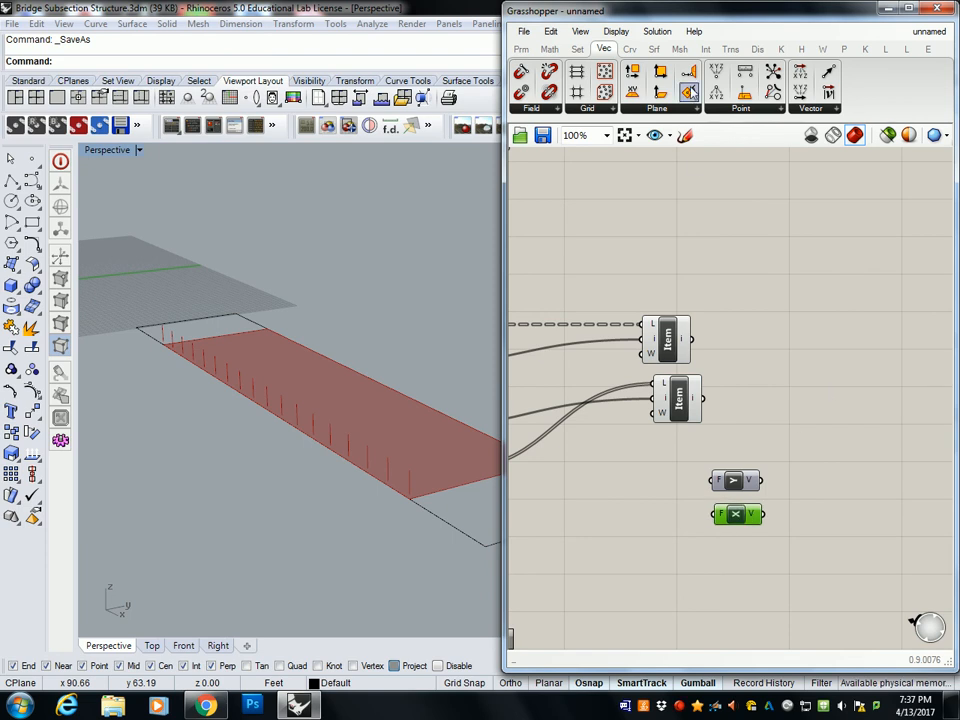
Add an Extrude component beyond the List Items and unit vector components.
left_click(706, 48)
left_click(728, 50)
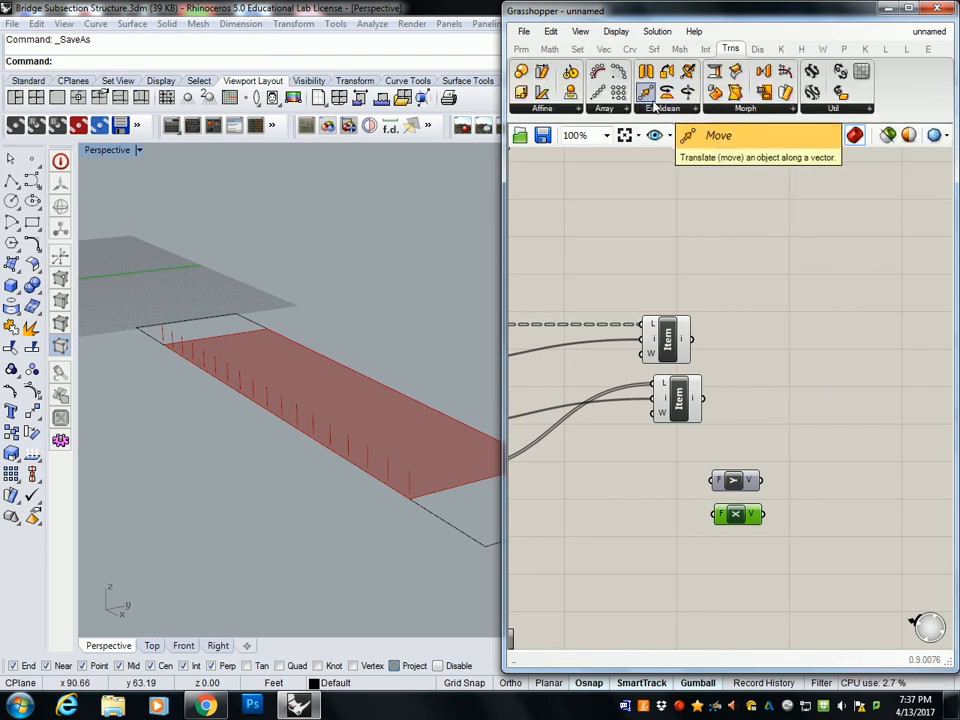
left_click(654, 48)
left_click(698, 112)
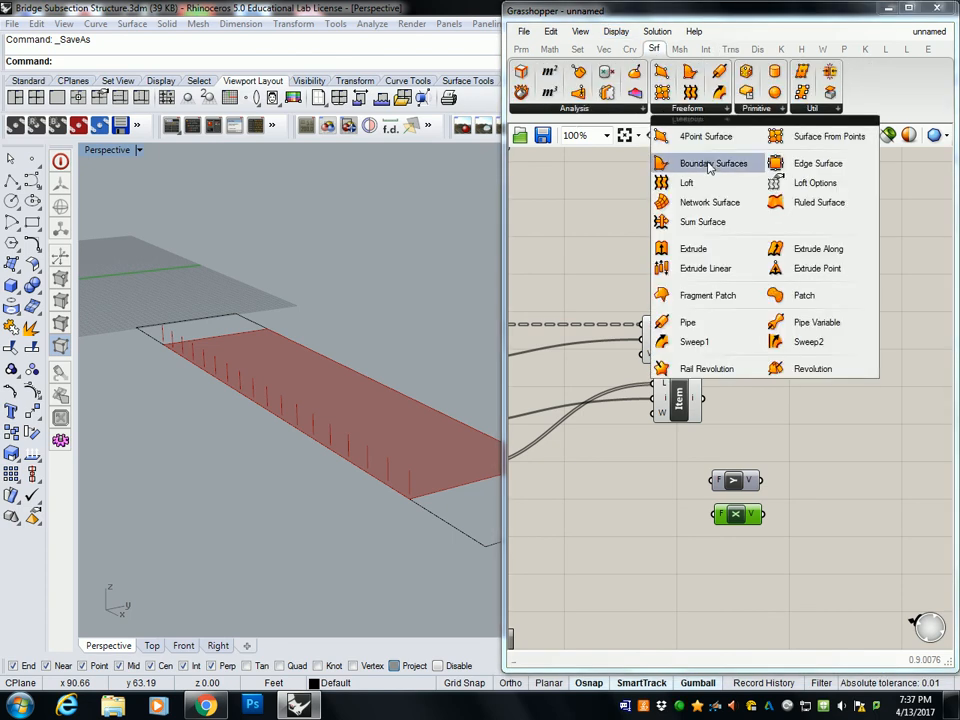
left_click(712, 248)
left_click(800, 430)
left_click_drag(800, 430, 860, 403)
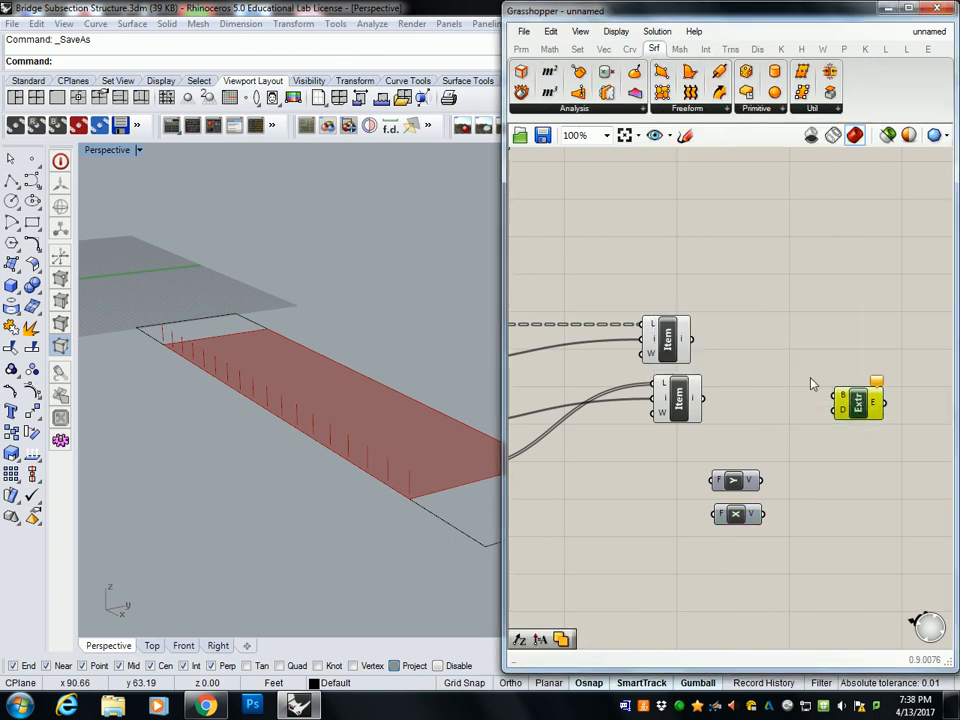
left_click(675, 398)
right_click_drag(733, 390, 702, 380)
left_click(702, 380)
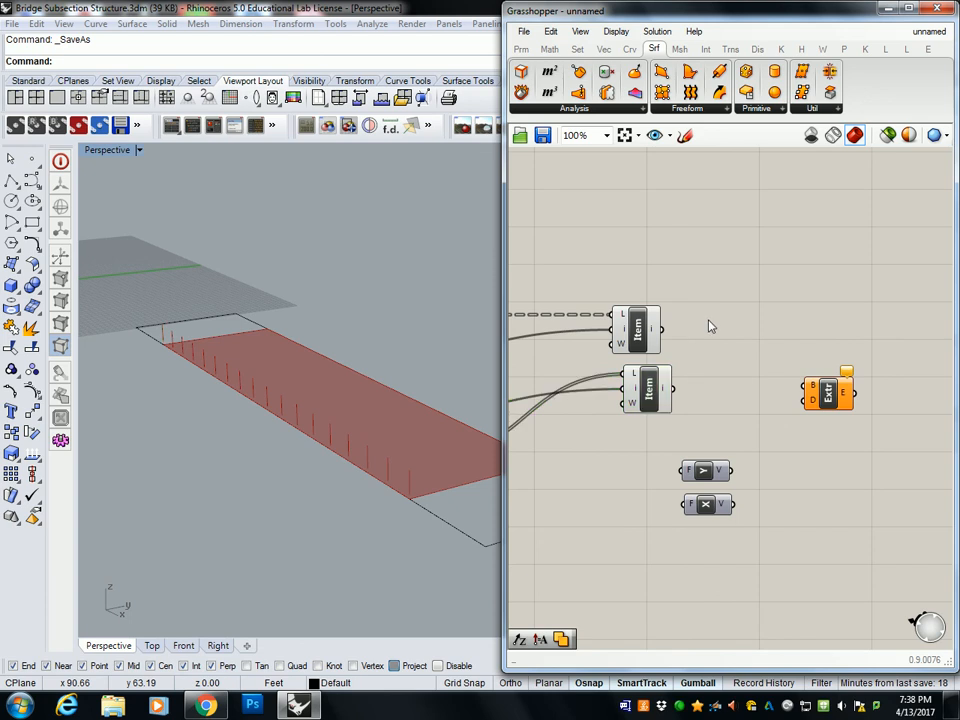
Add a Merge component and connect the two List Item outputs to its D1 and D2 inputs.
left_click(548, 50)
left_click(521, 49)
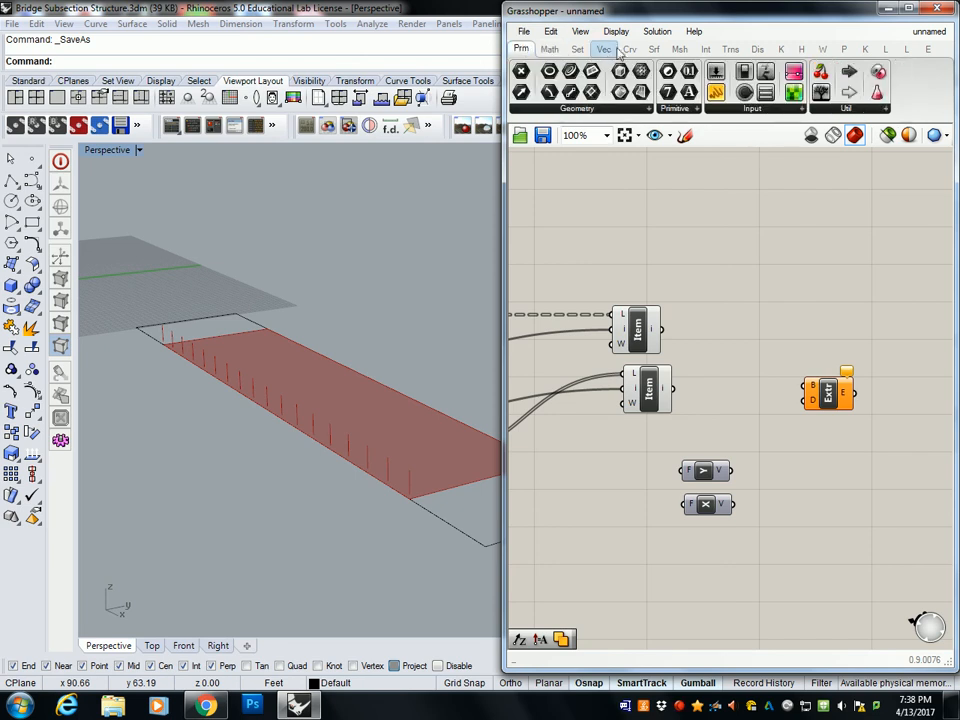
left_click(577, 49)
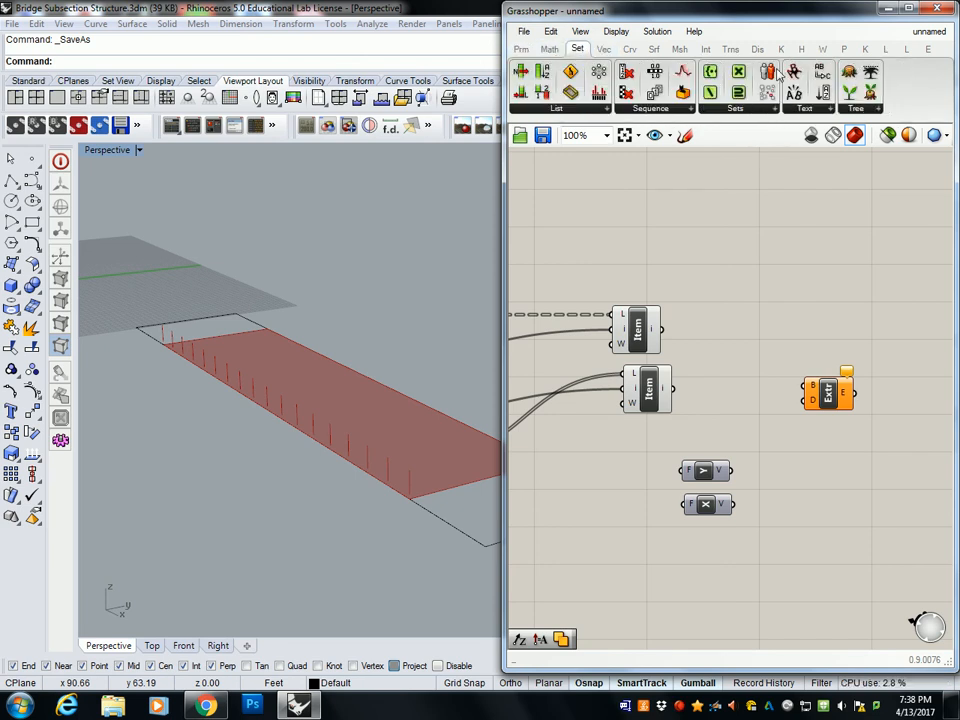
left_click(873, 109)
left_click_drag(882, 241, 748, 350)
left_click_drag(664, 332, 735, 342)
left_click_drag(668, 389, 745, 360)
Try flattening the Merge component's D1 input, check the resulting data tree, and remove the flatten again.
right_click(733, 338)
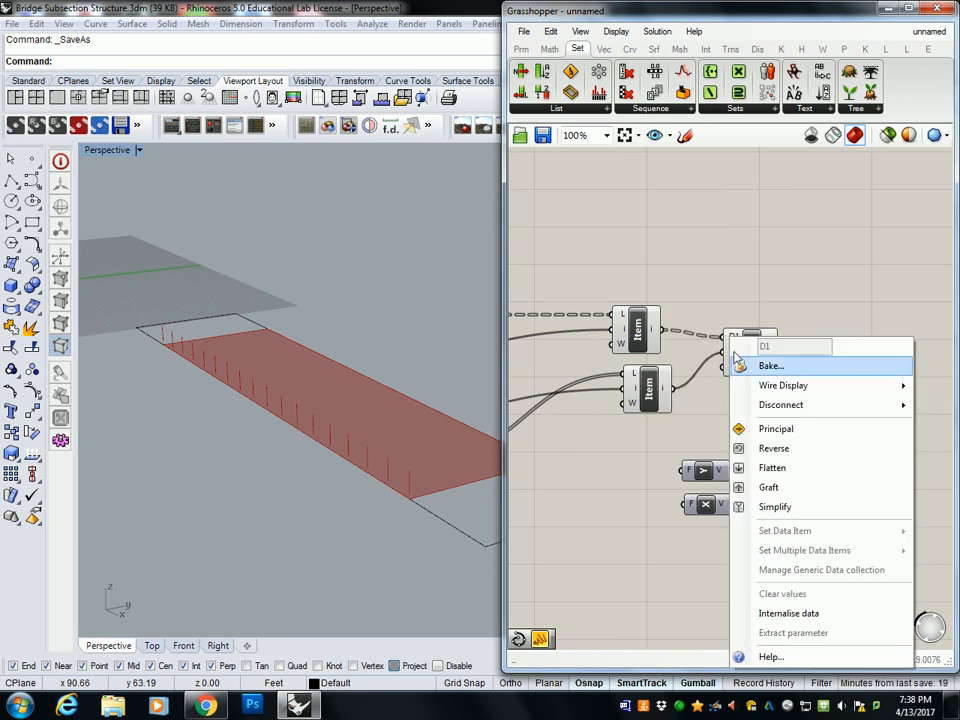
left_click(776, 466)
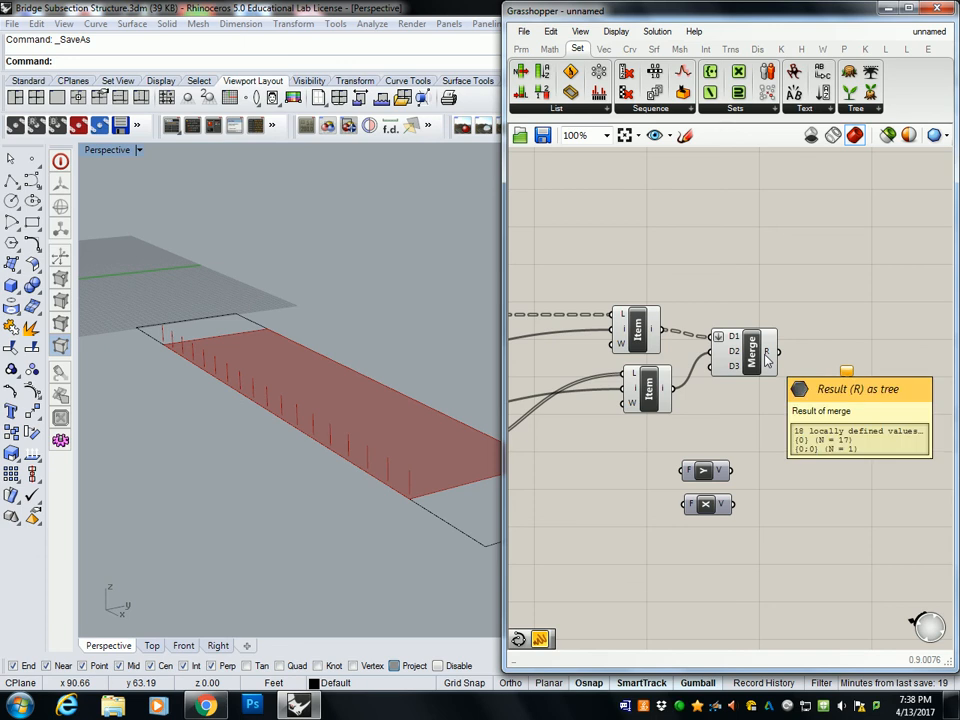
right_click(733, 338)
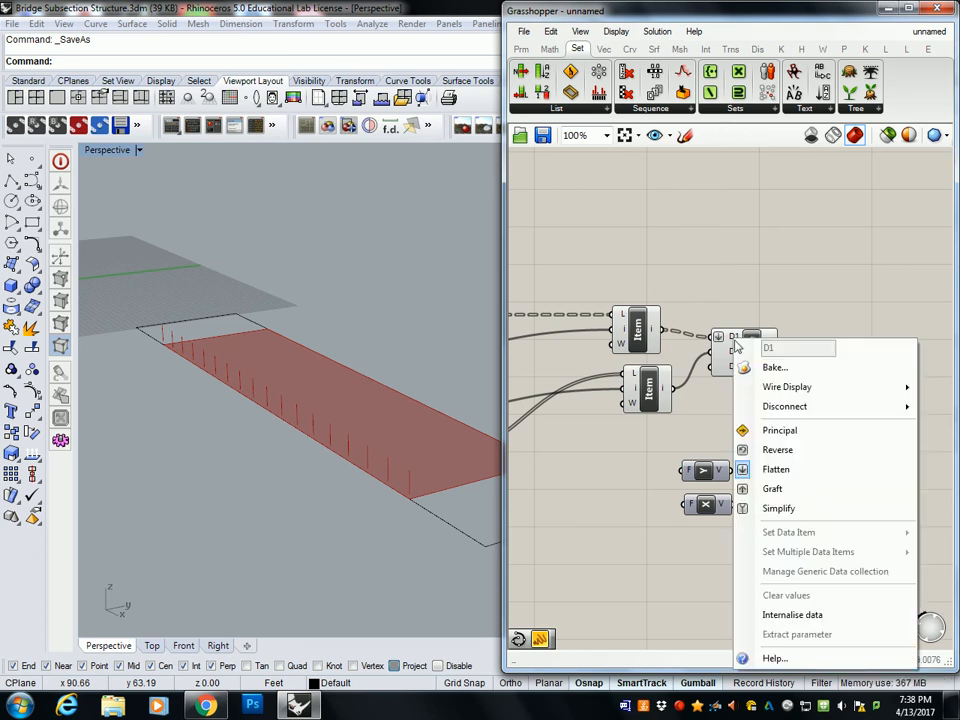
left_click(774, 467)
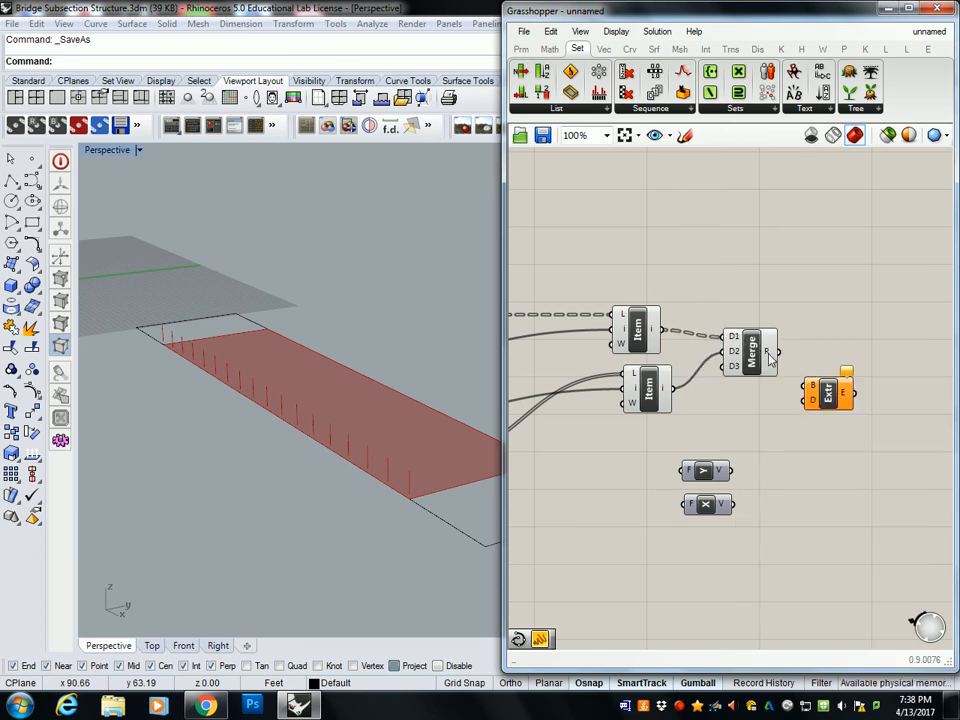
Flatten the Merge result, connect it to Extrude's base input, and use the Unit Y vector as the extrusion direction.
right_click(769, 360)
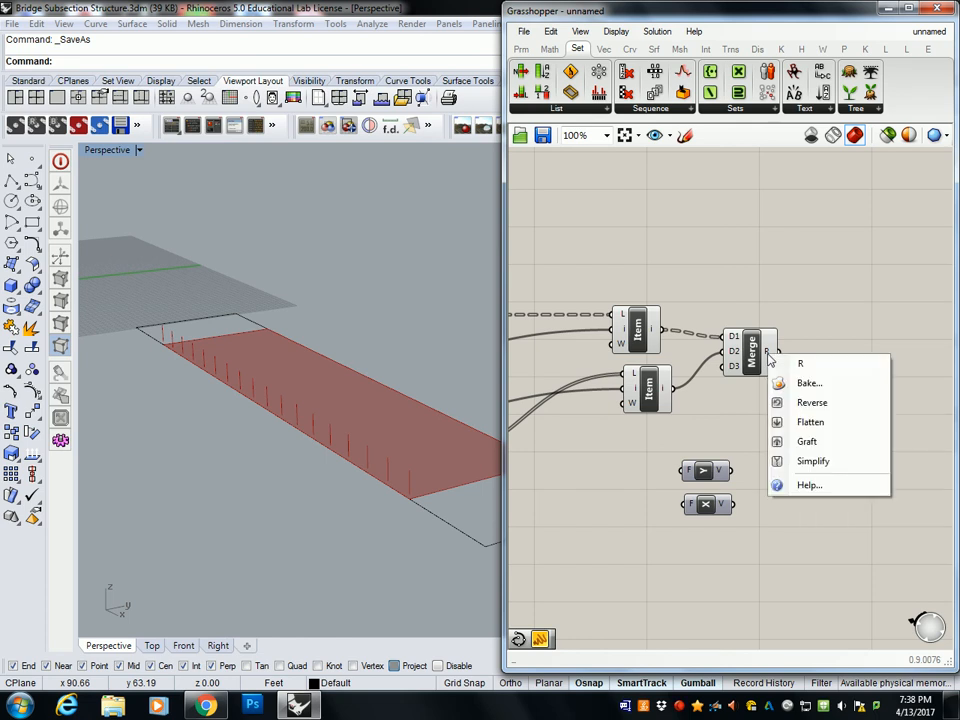
left_click(806, 441)
left_click_drag(706, 350, 670, 352)
right_click_drag(761, 348, 700, 290)
left_click_drag(719, 326, 726, 325)
left_click_drag(647, 291, 706, 322)
right_click_drag(664, 372, 716, 358)
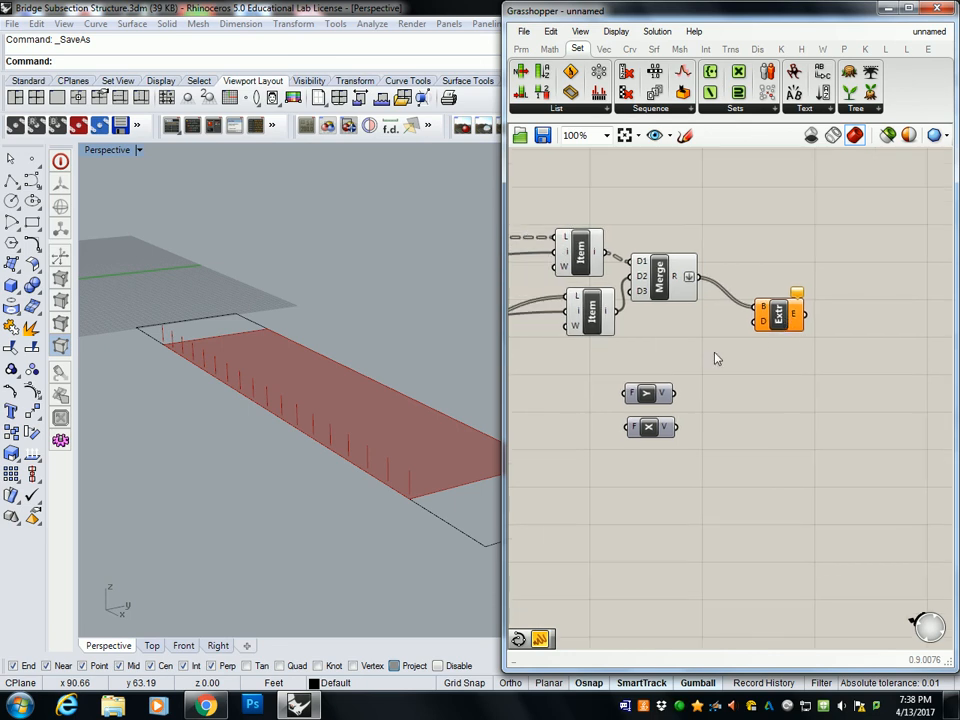
left_click_drag(676, 393, 756, 321)
right_click_drag(441, 439, 322, 427)
Create a 0 to 1.00 number slider for the Unit Y factor and set it to 0.39.
right_click_drag(695, 347, 809, 345)
double_click(679, 391)
type("0<100")
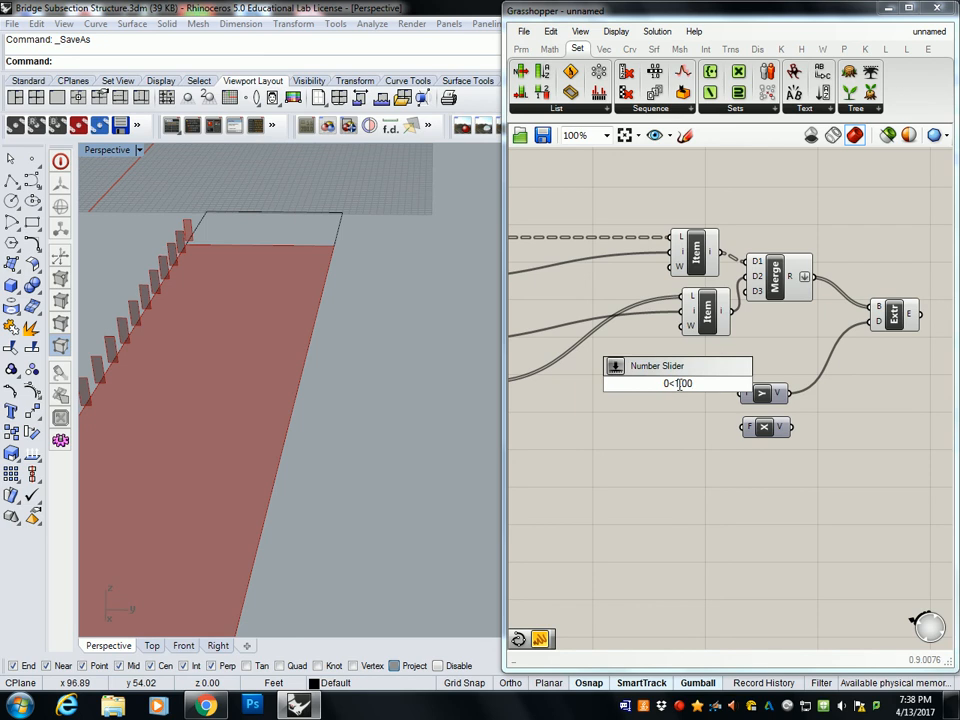
key("Return")
left_click_drag(718, 386, 746, 393)
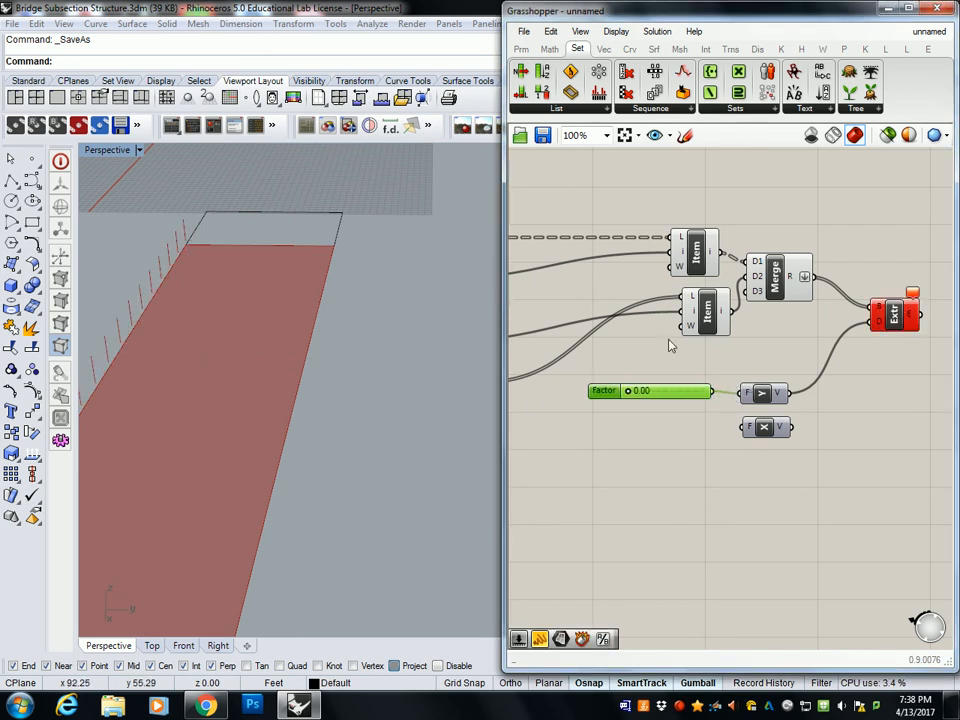
left_click_drag(626, 391, 657, 392)
right_click_drag(300, 358, 218, 360)
scroll(218, 360, "up", 2)
mouse_move(214, 405)
right_mouse_down()
mouse_move(208, 373)
mouse_move(205, 388)
right_mouse_up()
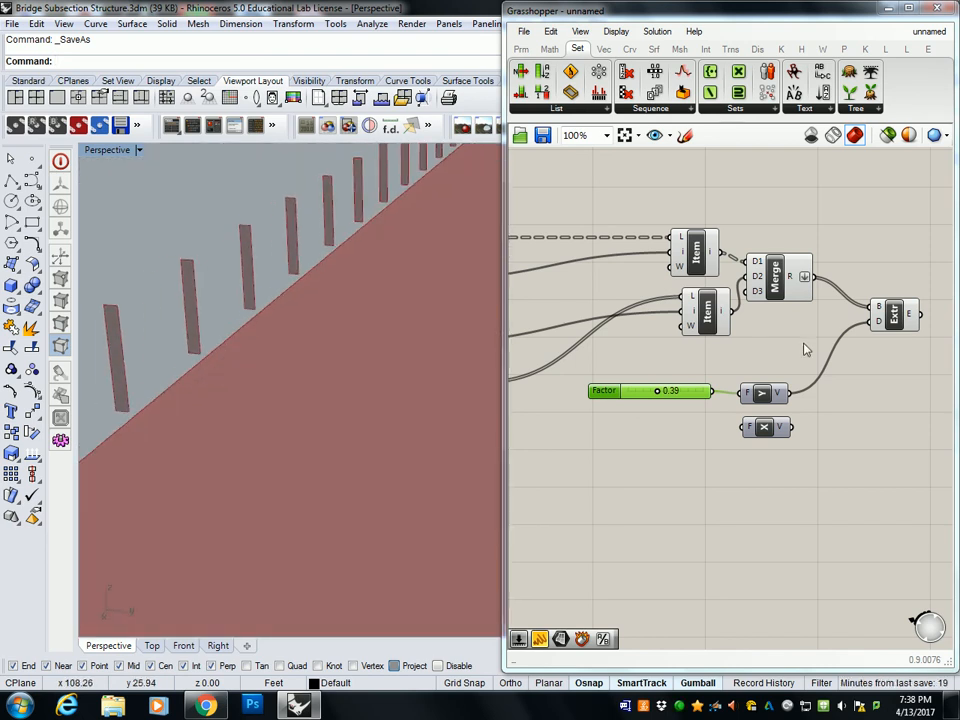
Duplicate the Extrude component and place the copy below the original.
right_click_drag(873, 334, 810, 349)
left_click(838, 334)
key("ctrl+v")
left_click_drag(844, 339, 859, 389)
Duplicate the Factor slider for the Unit X vector and use that vector as the copied Extrude's direction.
left_click(636, 406)
key("ctrl+c")
key("ctrl+v")
left_click_drag(640, 414, 834, 394)
left_click(858, 390)
right_click_drag(242, 399, 359, 336)
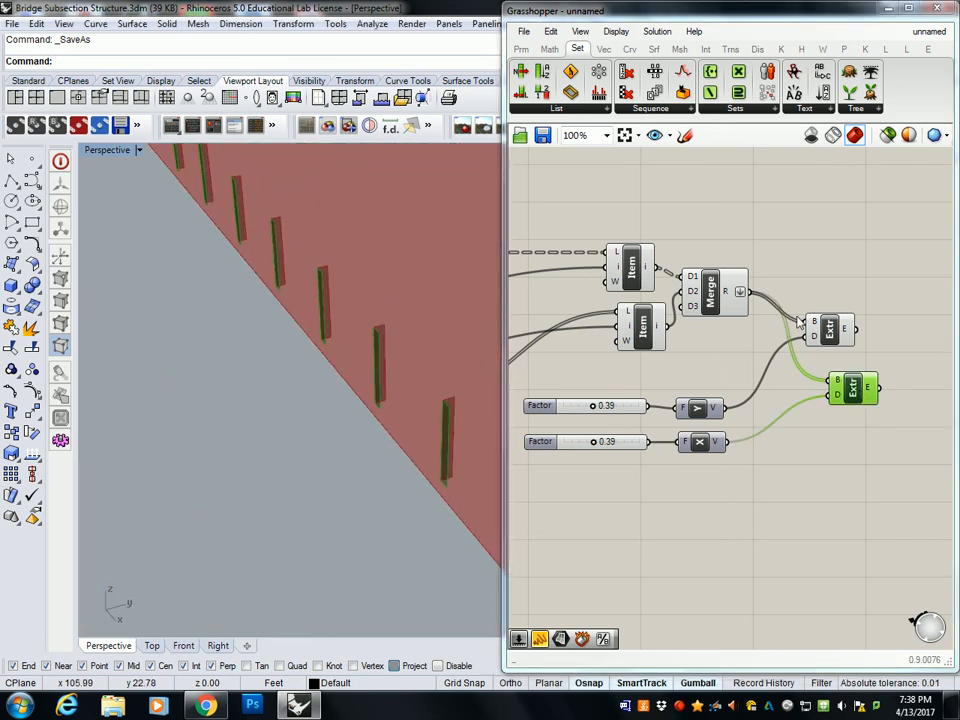
Connect the first Extrude's output to the second Extrude's base and set the Unit X Factor slider to 0.14.
left_click_drag(853, 388, 915, 390)
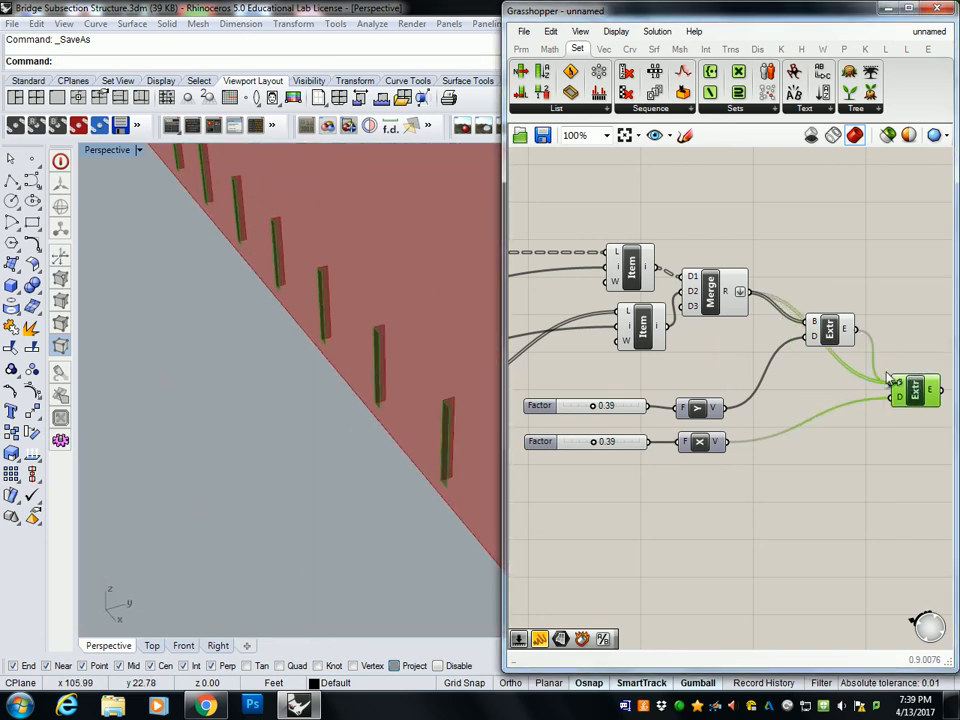
right_click_drag(444, 386, 381, 364)
right_click_drag(602, 425, 633, 428)
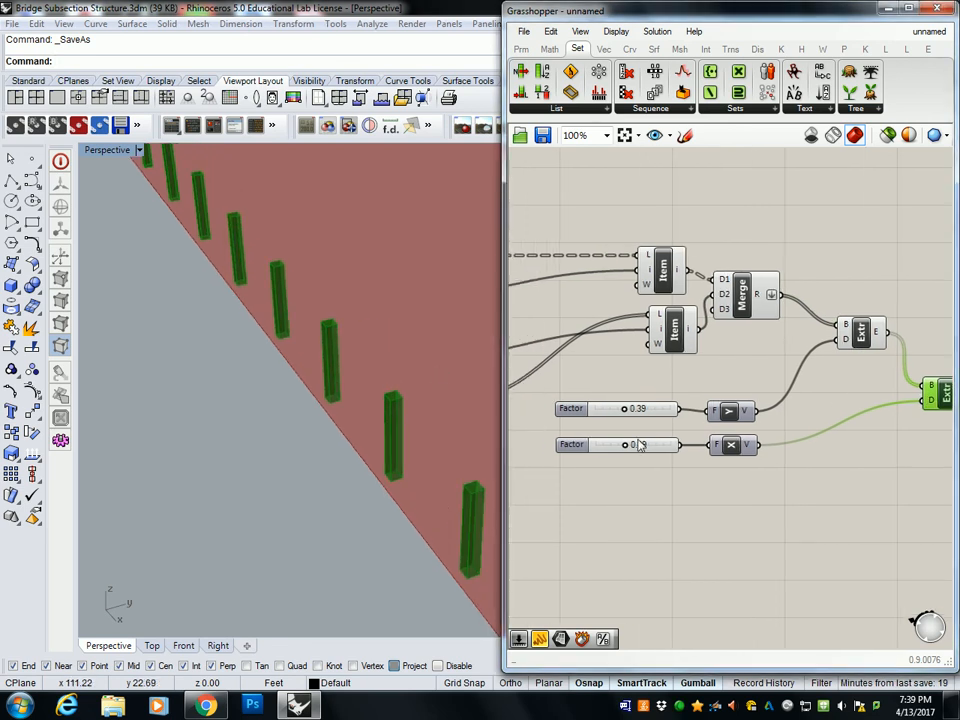
left_click_drag(619, 446, 607, 445)
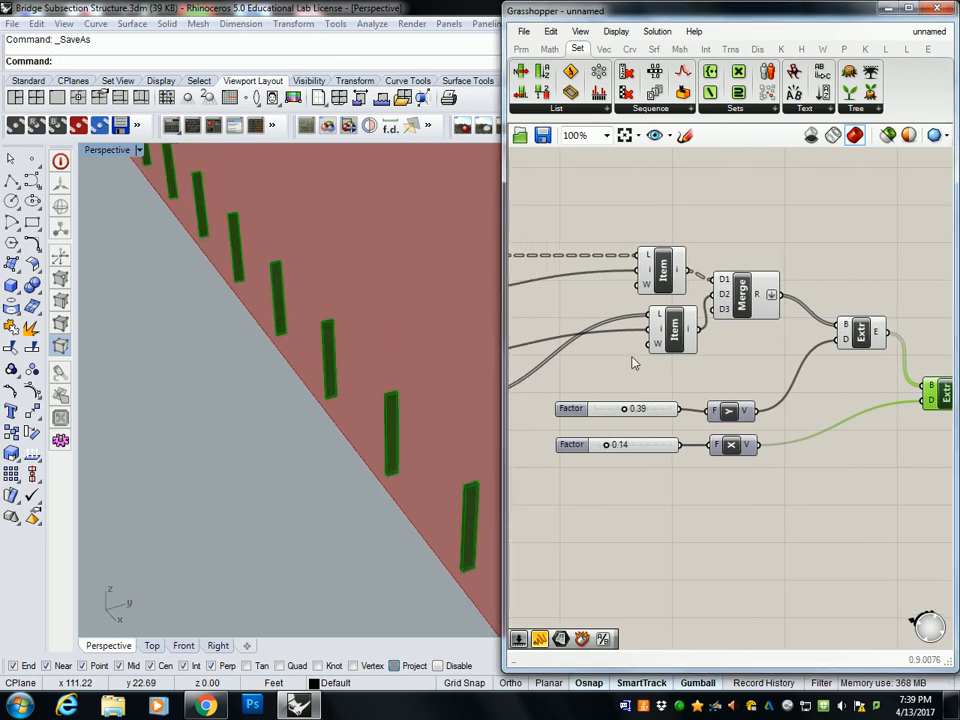
right_click_drag(633, 360, 685, 358)
right_click_drag(366, 474, 432, 268)
Enable the preview of the Scale component to show the scaled panels between the posts.
left_click(648, 291)
scroll(648, 288, "down", 2)
right_click_drag(733, 205, 903, 397)
scroll(735, 300, "up", 4)
right_click(770, 350)
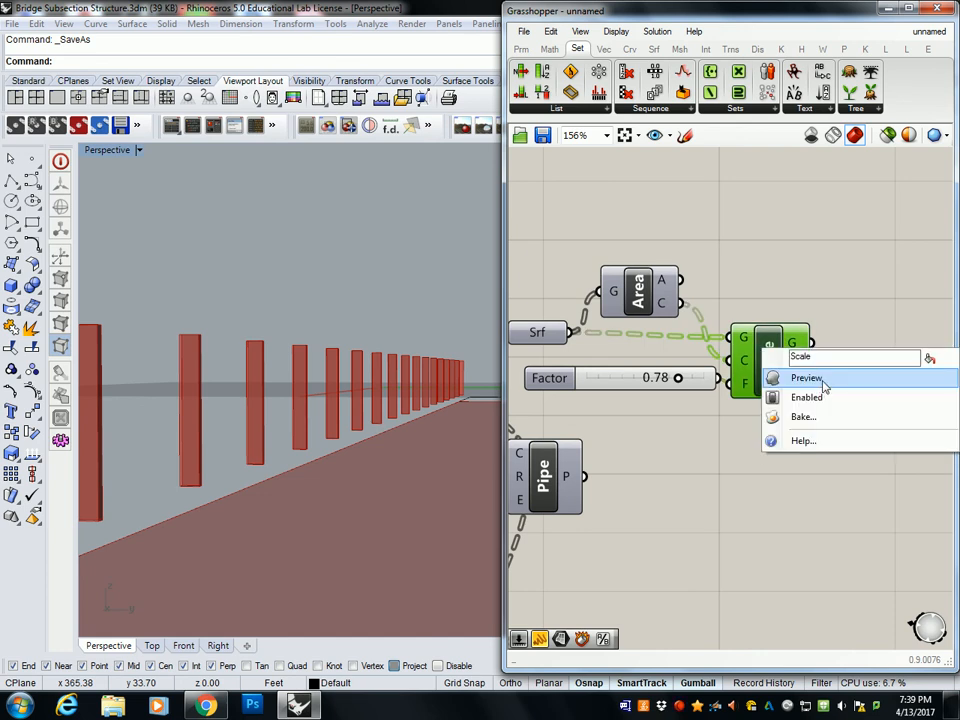
left_click(822, 380)
left_click(771, 274)
right_click_drag(376, 354, 341, 360)
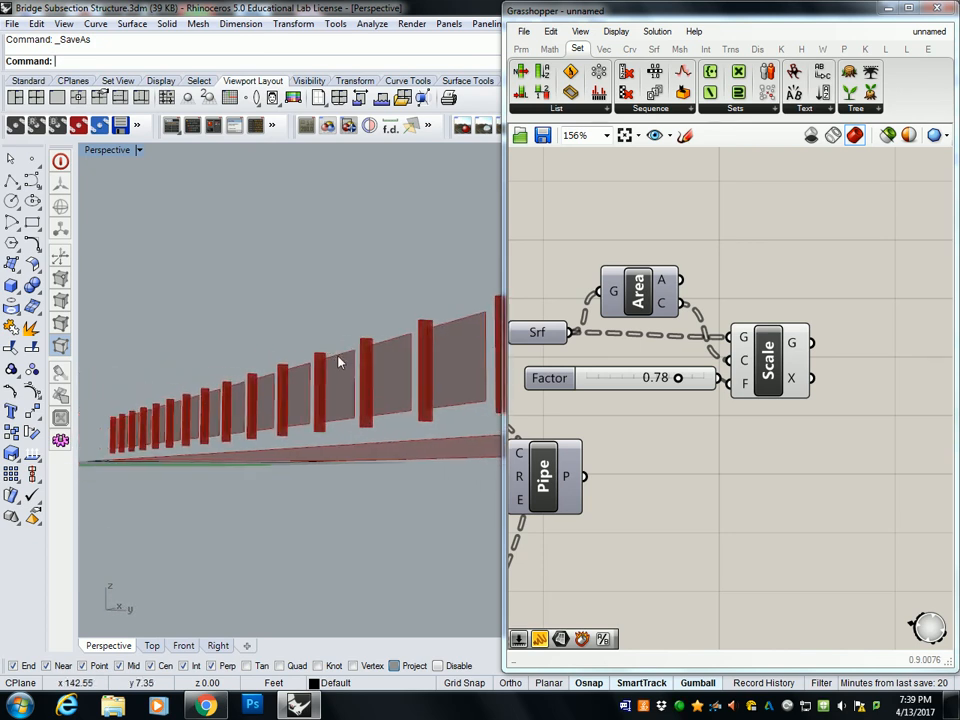